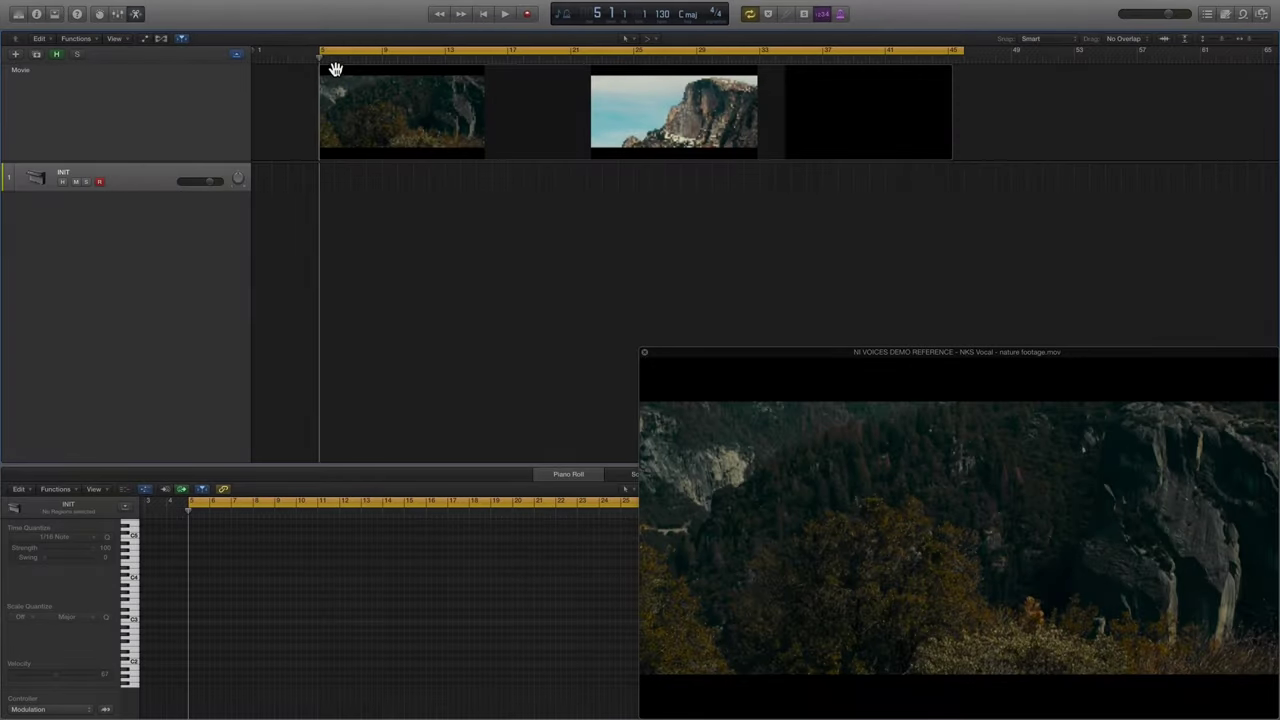
Scrub through the opening of the nature footage and play it back to review the scene changes.
{"action": "left_click_drag", "start_coordinate": [318, 56], "coordinate": [424, 60]}
{"action": "key", "text": "space"}
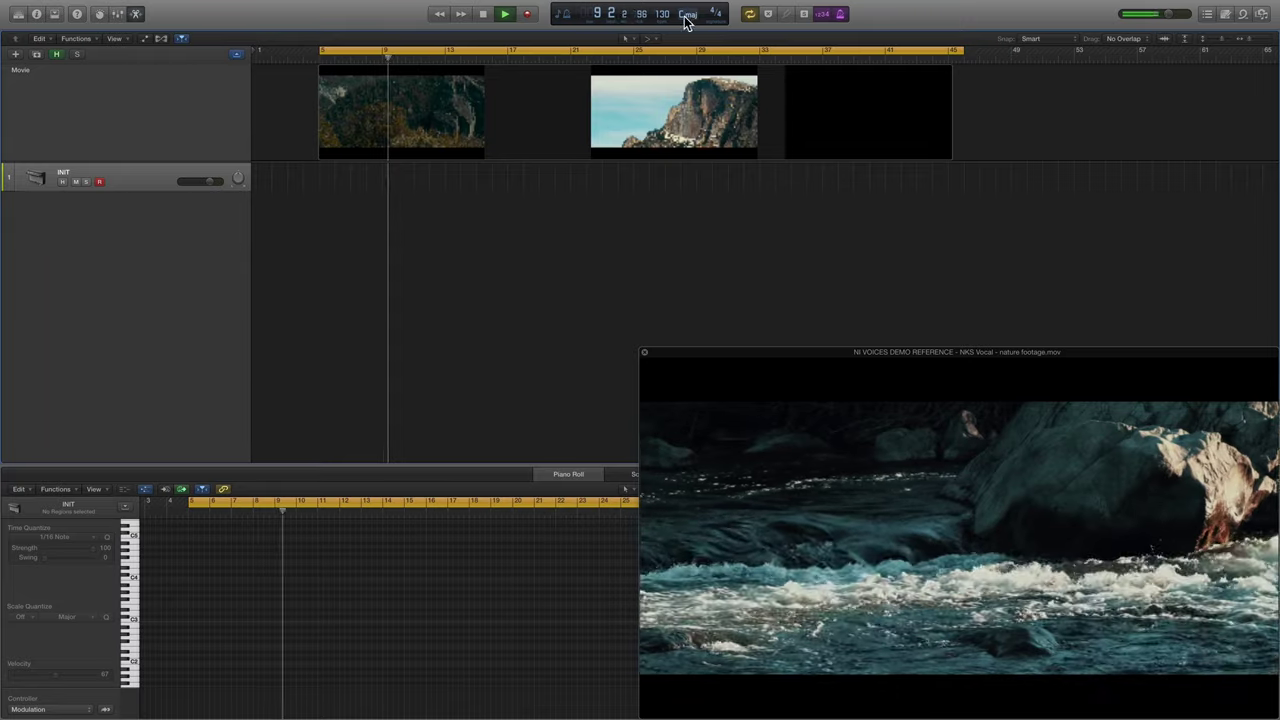
{"action": "mouse_move", "coordinate": [662, 15]}
{"action": "left_mouse_down"}
{"action": "mouse_move", "coordinate": [662, 30]}
{"action": "mouse_move", "coordinate": [664, 12]}
{"action": "left_mouse_up"}
Show the Marker global track and create a marker named BIRD at bar 13 where the bird shot begins.
{"action": "right_click", "coordinate": [227, 113]}
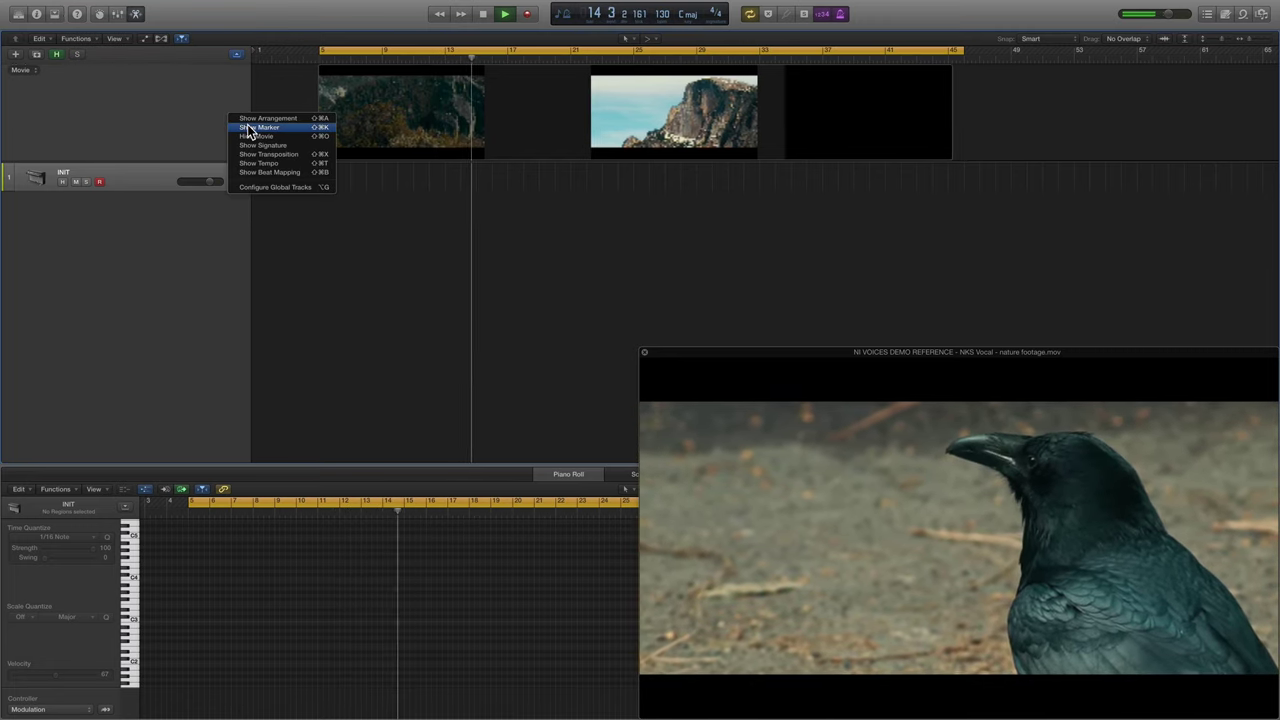
{"action": "left_click", "coordinate": [249, 128]}
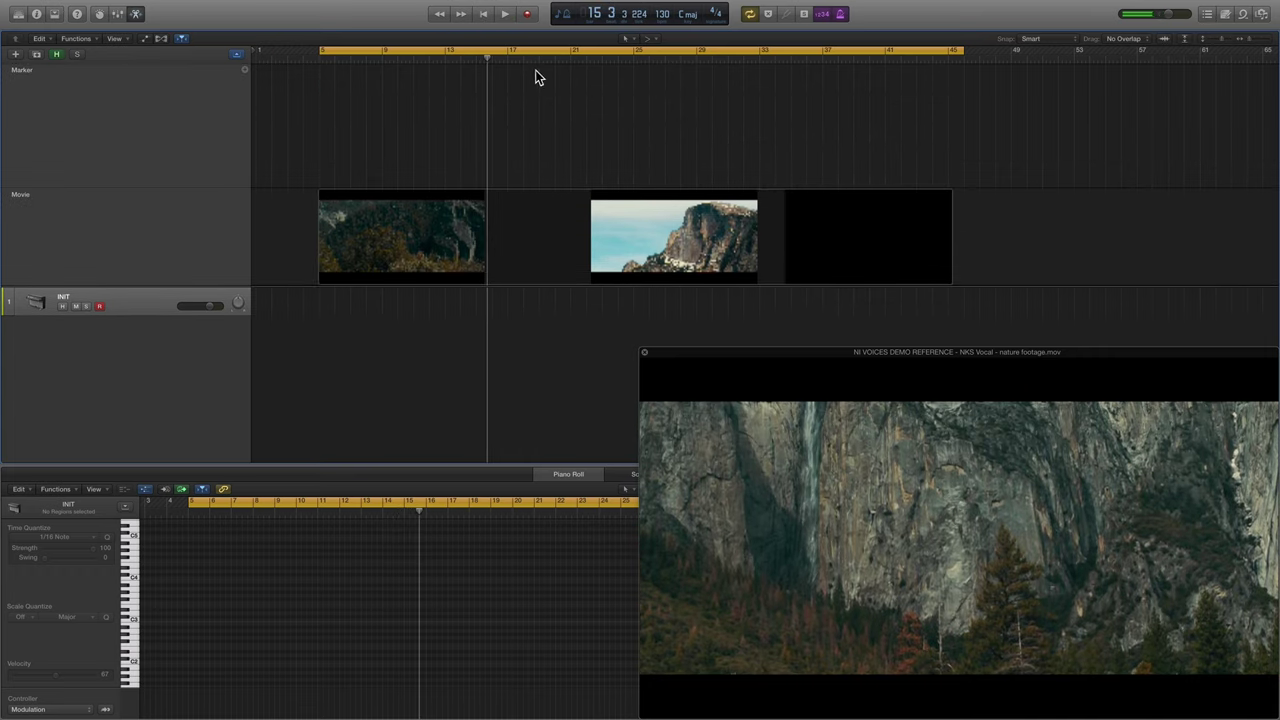
{"action": "left_click_drag", "start_coordinate": [486, 58], "coordinate": [446, 60]}
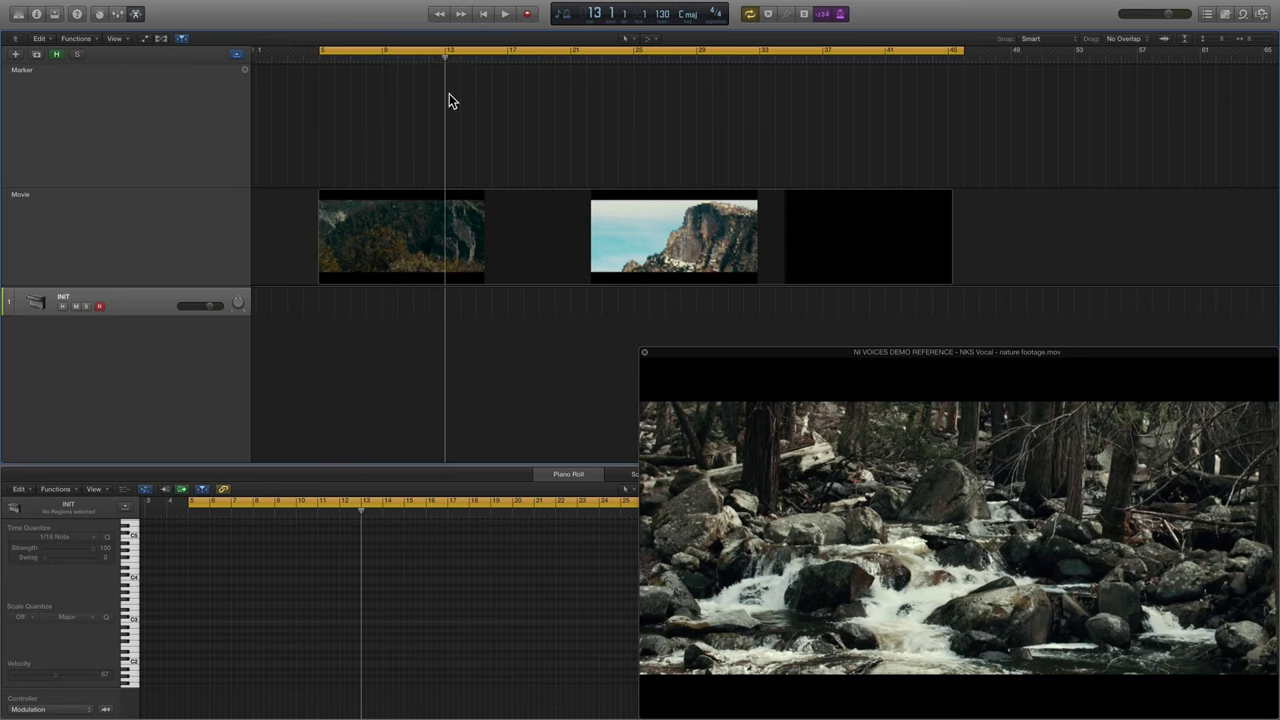
{"action": "left_click", "coordinate": [482, 98]}
{"action": "type", "text": "BI"}
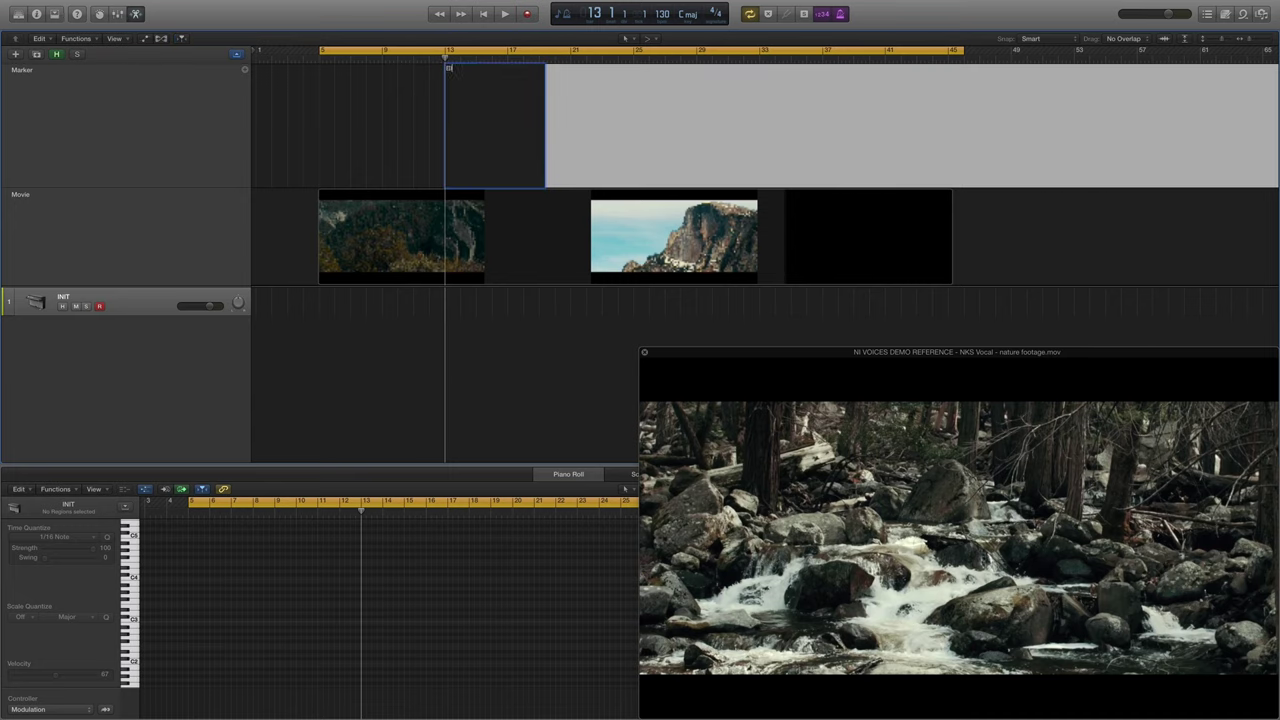
{"action": "type", "text": "RD"}
{"action": "key", "text": "Return"}
Scrub to the forest shot and create a marker named TALL TREES at bar 26.
{"action": "left_click_drag", "start_coordinate": [446, 60], "coordinate": [355, 62]}
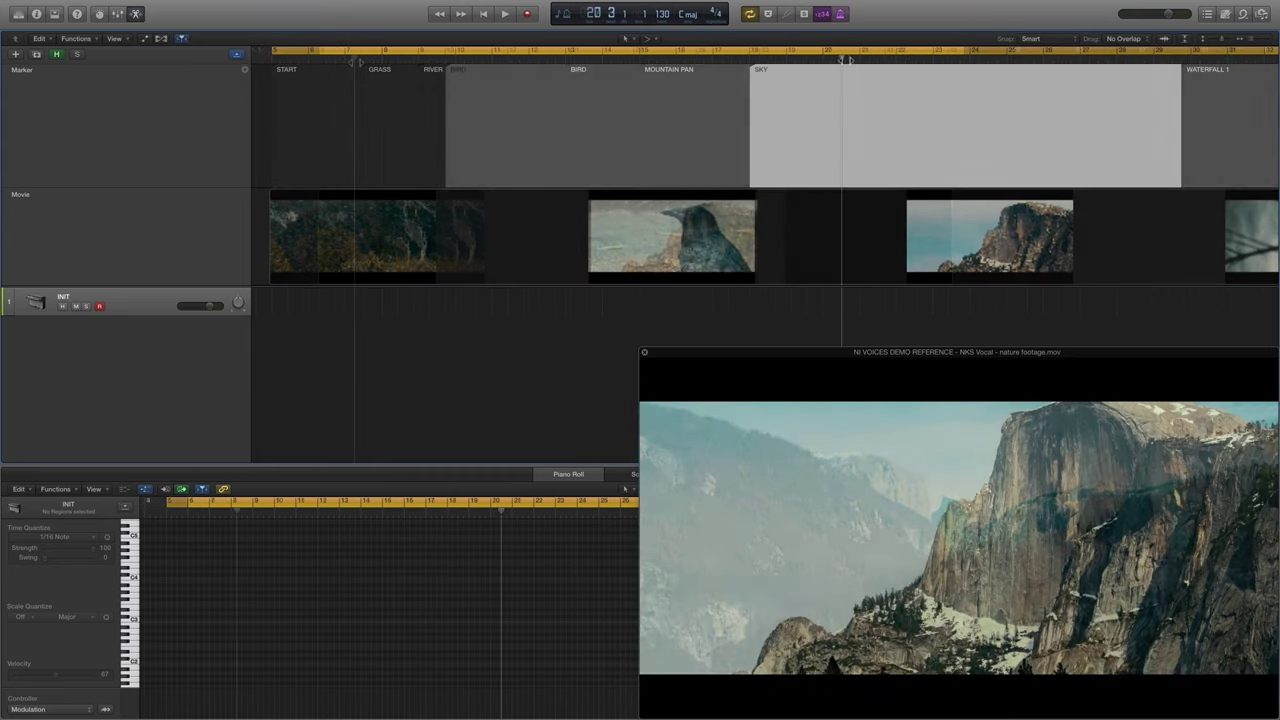
{"action": "mouse_move", "coordinate": [846, 60]}
{"action": "left_mouse_down"}
{"action": "mouse_move", "coordinate": [1054, 55]}
{"action": "mouse_move", "coordinate": [1038, 52]}
{"action": "mouse_move", "coordinate": [1043, 62]}
{"action": "left_mouse_up"}
{"action": "right_click", "coordinate": [1040, 78]}
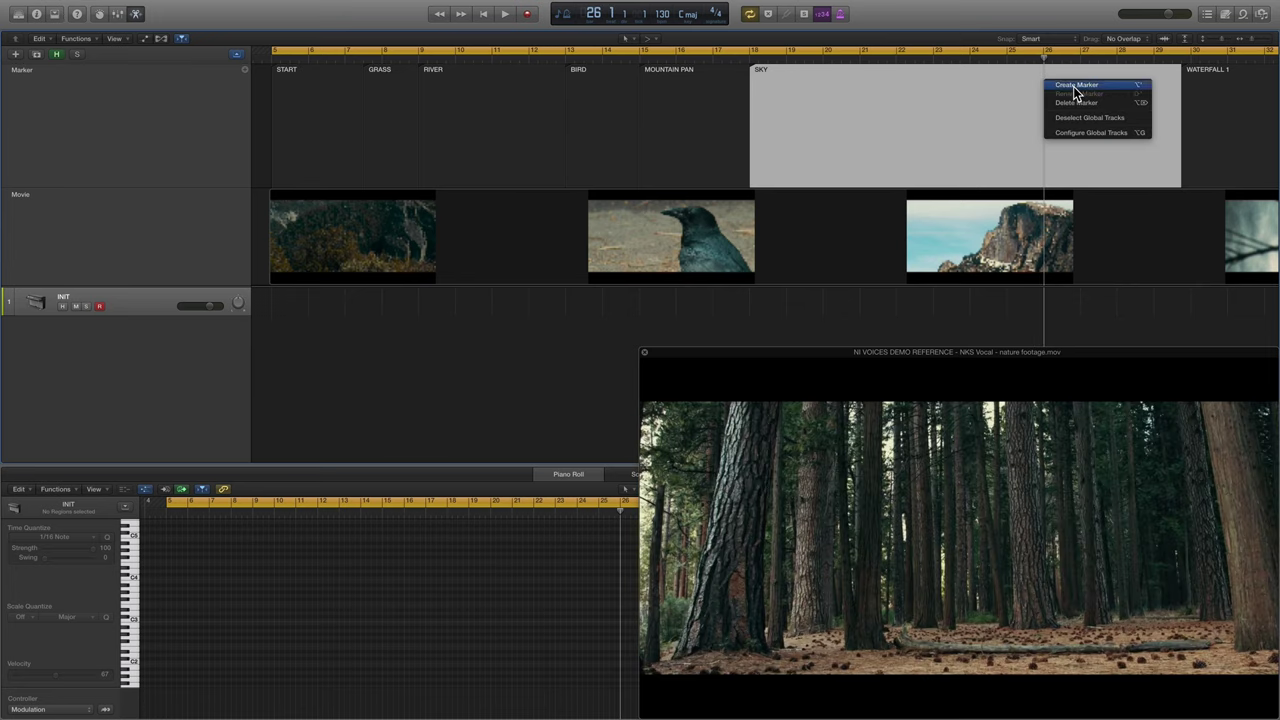
{"action": "left_click", "coordinate": [1075, 86]}
{"action": "double_click", "coordinate": [1063, 78]}
{"action": "type", "text": "TALL TREE"}
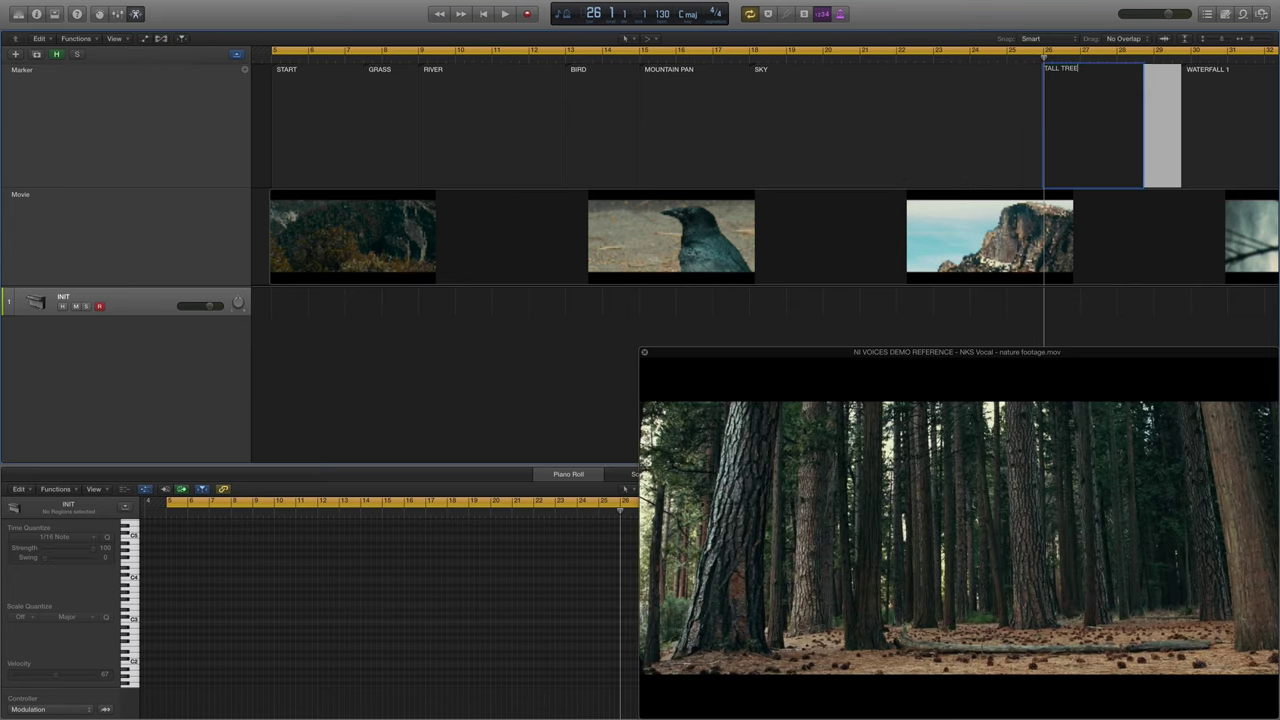
{"action": "type", "text": "S"}
{"action": "key", "text": "Return"}
Scrub the footage around bar 27 and check the earlier scene markers against the picture.
{"action": "scroll", "coordinate": [1067, 71], "scroll_direction": "right", "scroll_amount": 4}
{"action": "mouse_move", "coordinate": [875, 60]}
{"action": "left_mouse_down"}
{"action": "mouse_move", "coordinate": [1034, 60]}
{"action": "mouse_move", "coordinate": [917, 62]}
{"action": "left_mouse_up"}
{"action": "scroll", "coordinate": [915, 70], "scroll_direction": "left", "scroll_amount": 5}
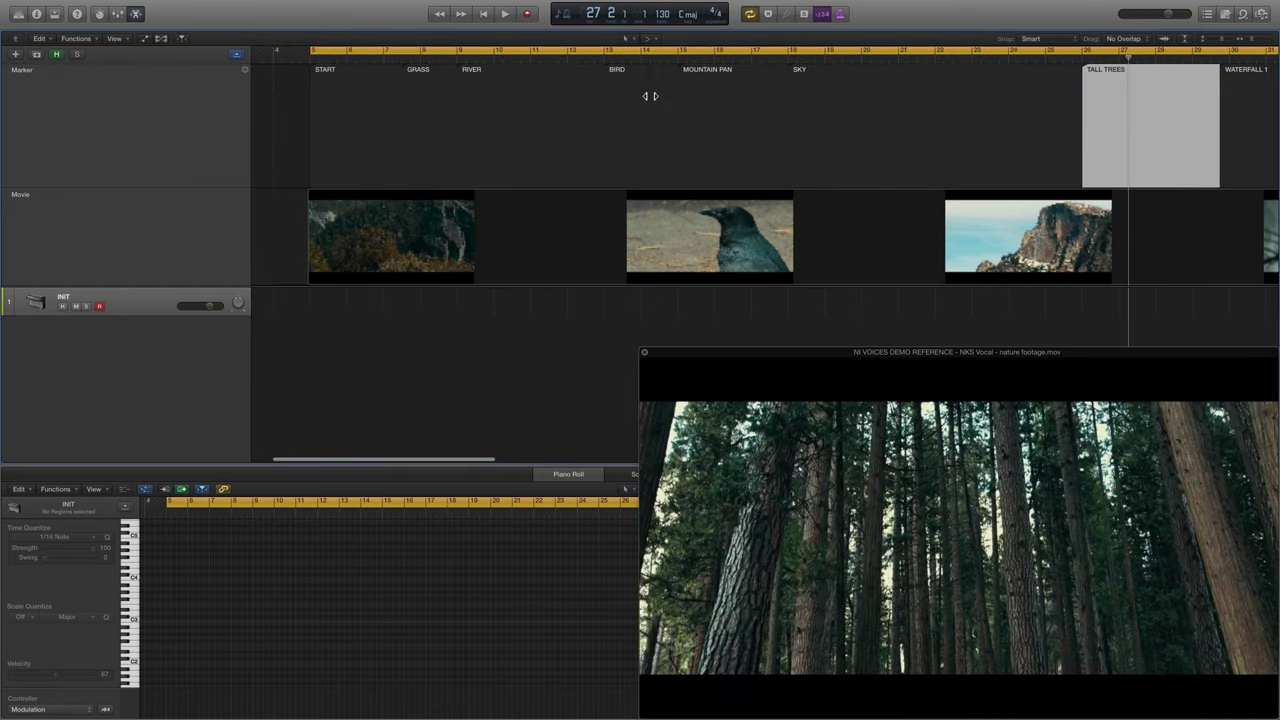
{"action": "left_click", "coordinate": [628, 101]}
{"action": "left_click", "coordinate": [606, 58]}
{"action": "mouse_move", "coordinate": [606, 59]}
{"action": "left_mouse_down"}
{"action": "mouse_move", "coordinate": [633, 59]}
{"action": "mouse_move", "coordinate": [606, 60]}
{"action": "left_mouse_up"}
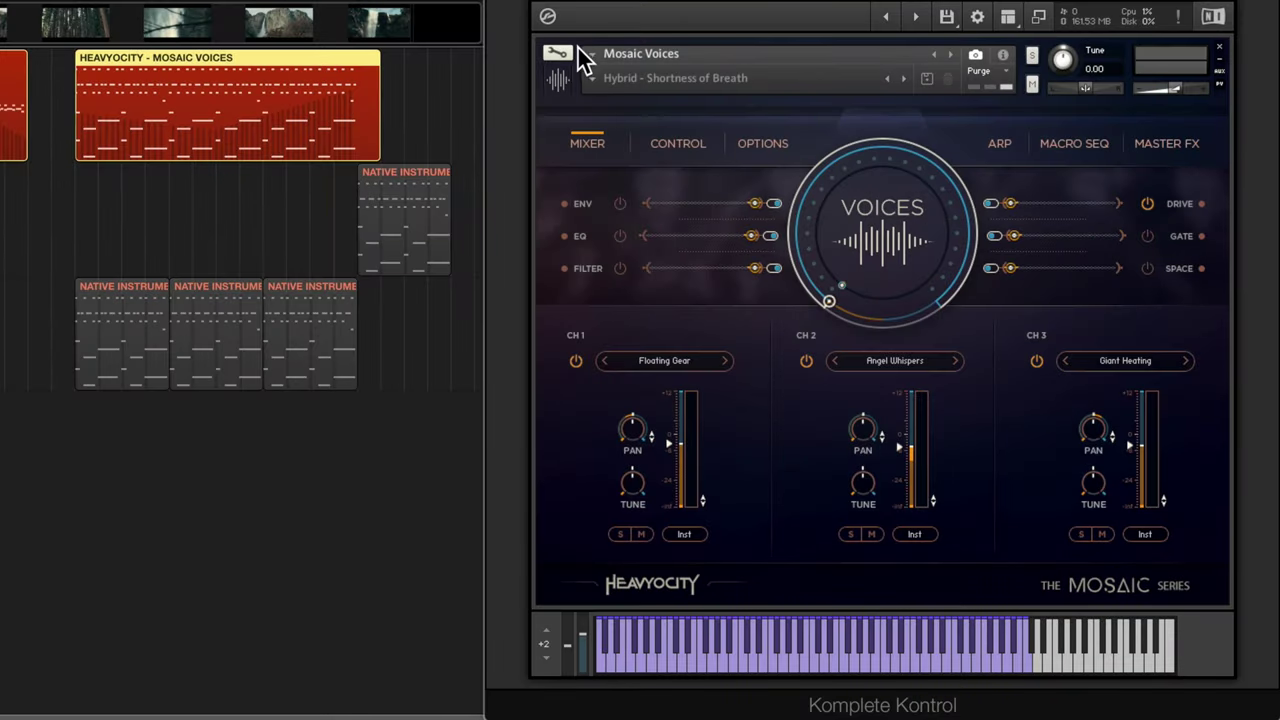
Load the Hybrid - Shortness of Breath snapshot from the Hybrid Playables category in Mosaic Voices.
{"action": "left_click", "coordinate": [592, 78]}
{"action": "mouse_move", "coordinate": [608, 91]}
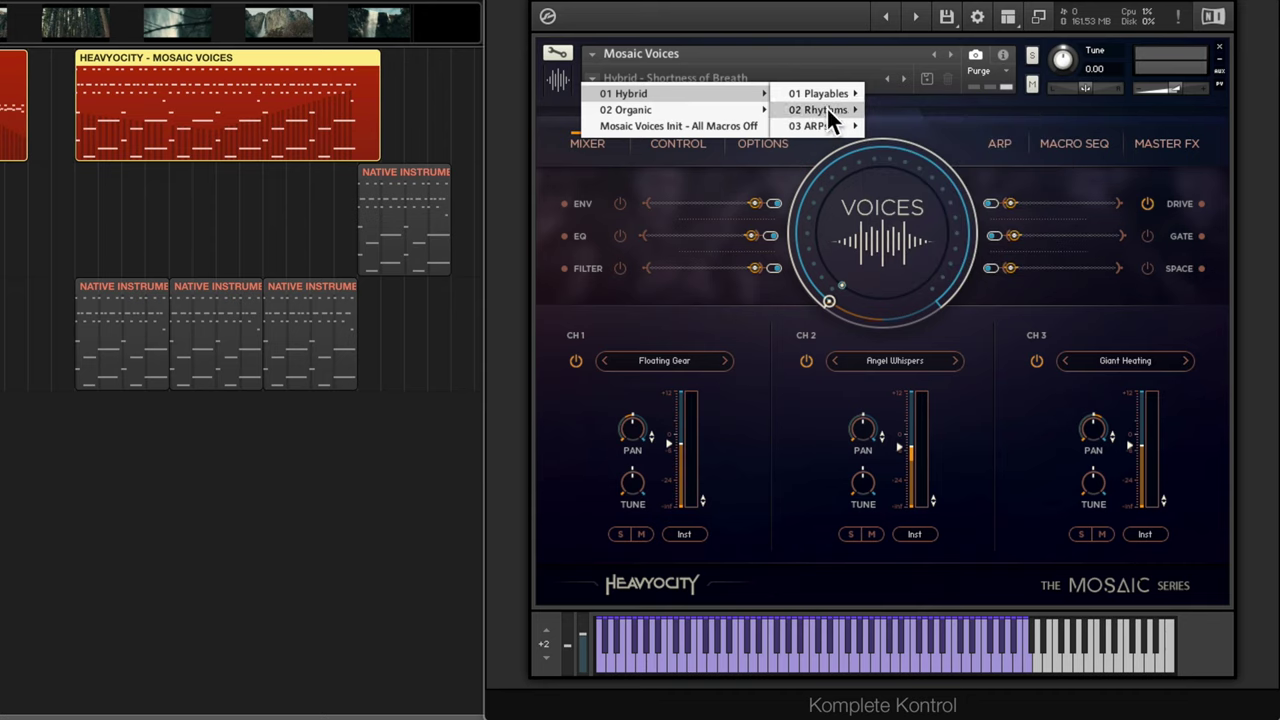
{"action": "mouse_move", "coordinate": [832, 94]}
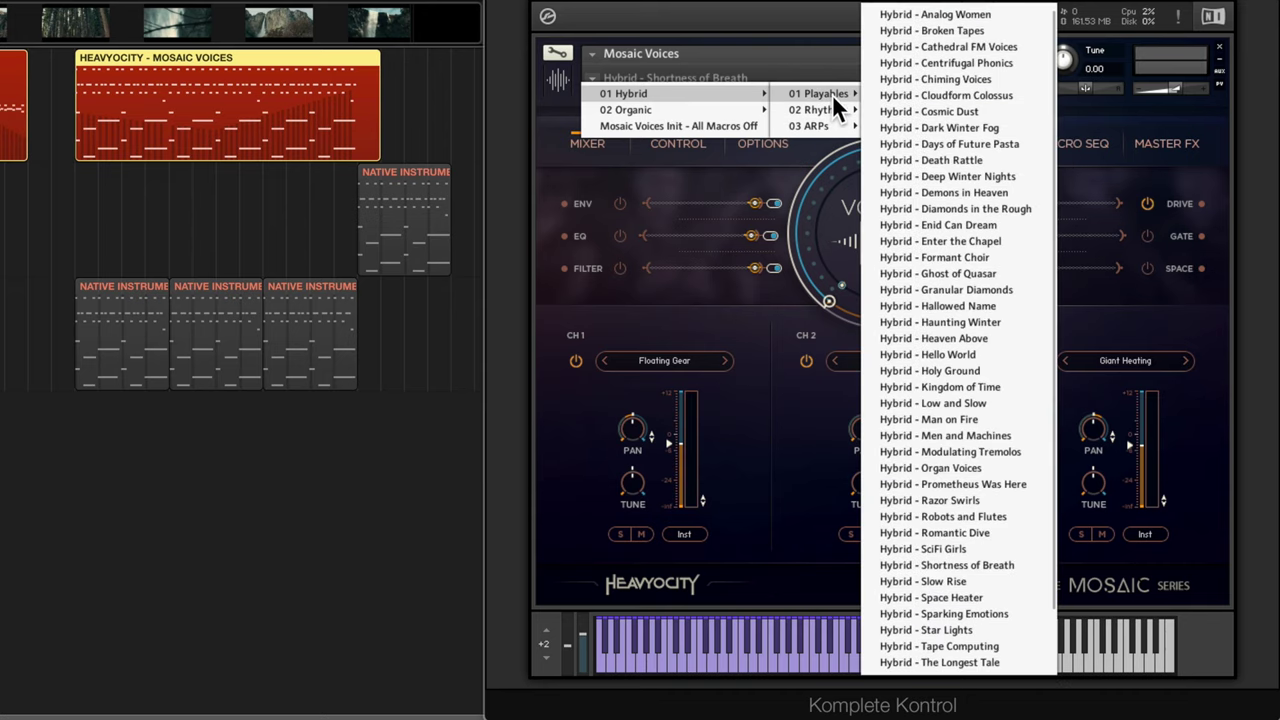
{"action": "left_click", "coordinate": [976, 563]}
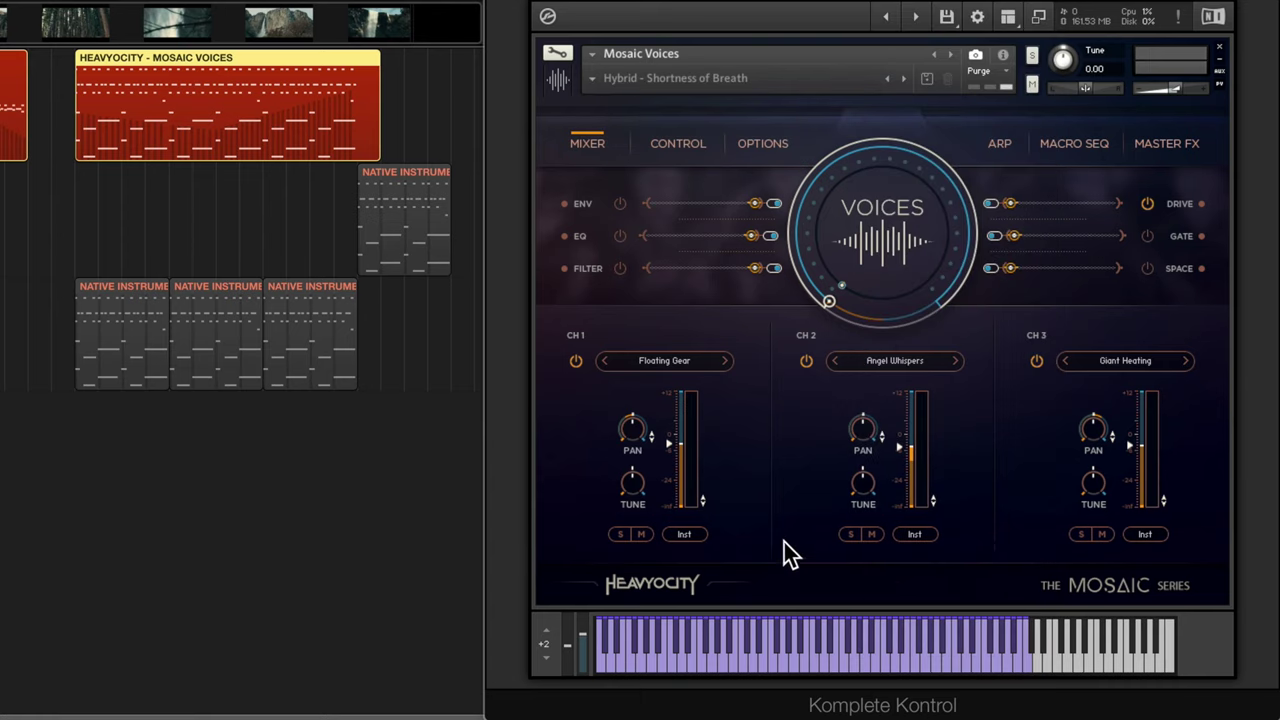
Examine the sound sources of channels 1 to 3, the control settings and the macro sequencer in Mosaic Voices.
{"action": "left_click", "coordinate": [672, 365]}
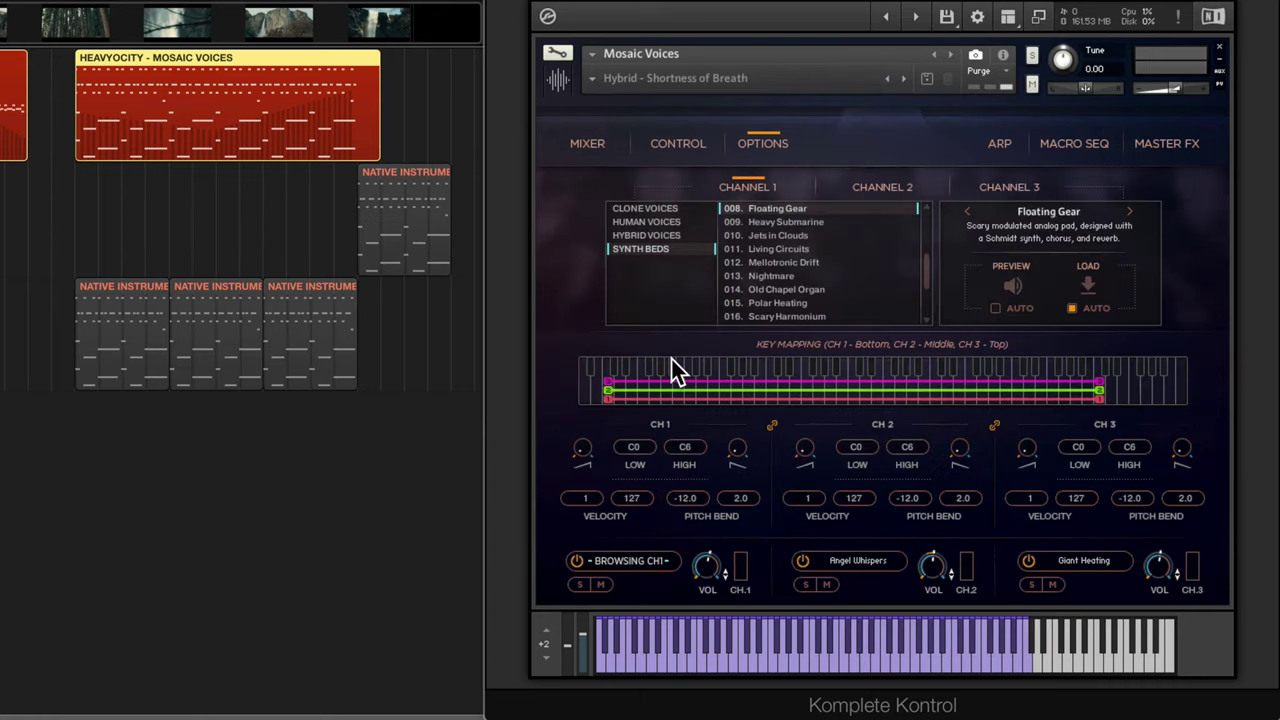
{"action": "left_click", "coordinate": [863, 186]}
{"action": "left_click", "coordinate": [999, 186]}
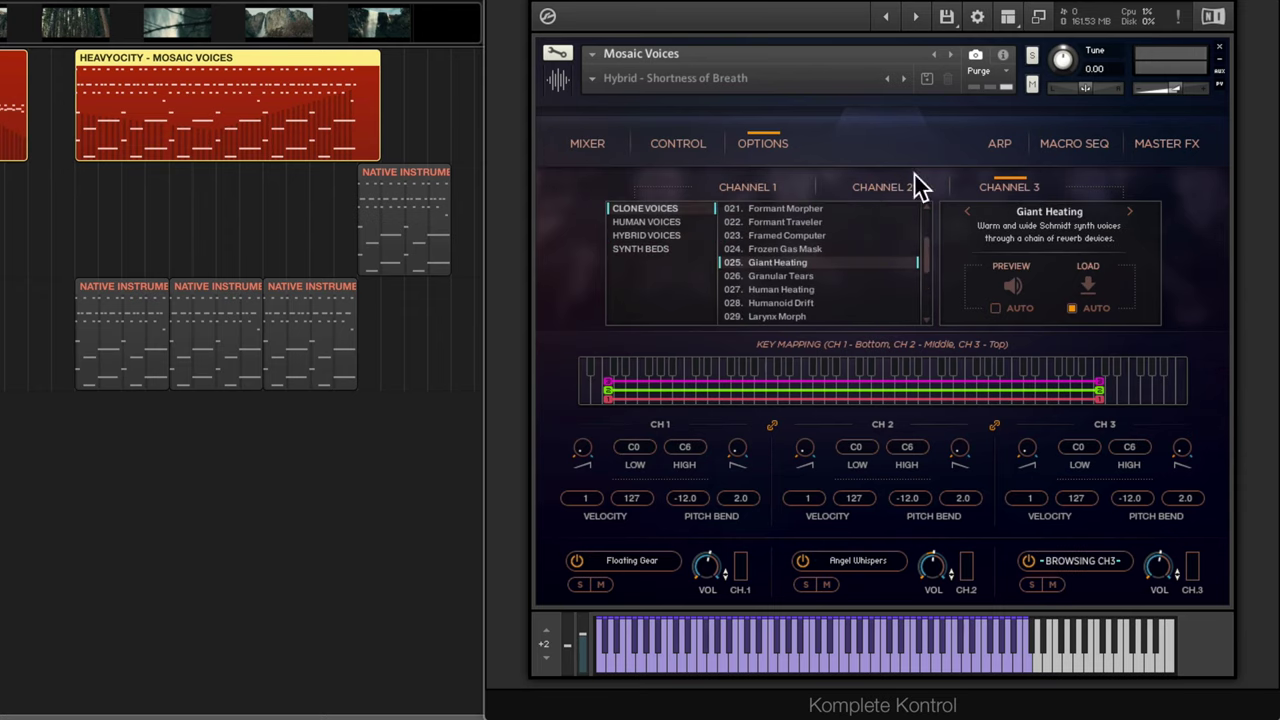
{"action": "left_click", "coordinate": [685, 144]}
{"action": "left_click", "coordinate": [1090, 146]}
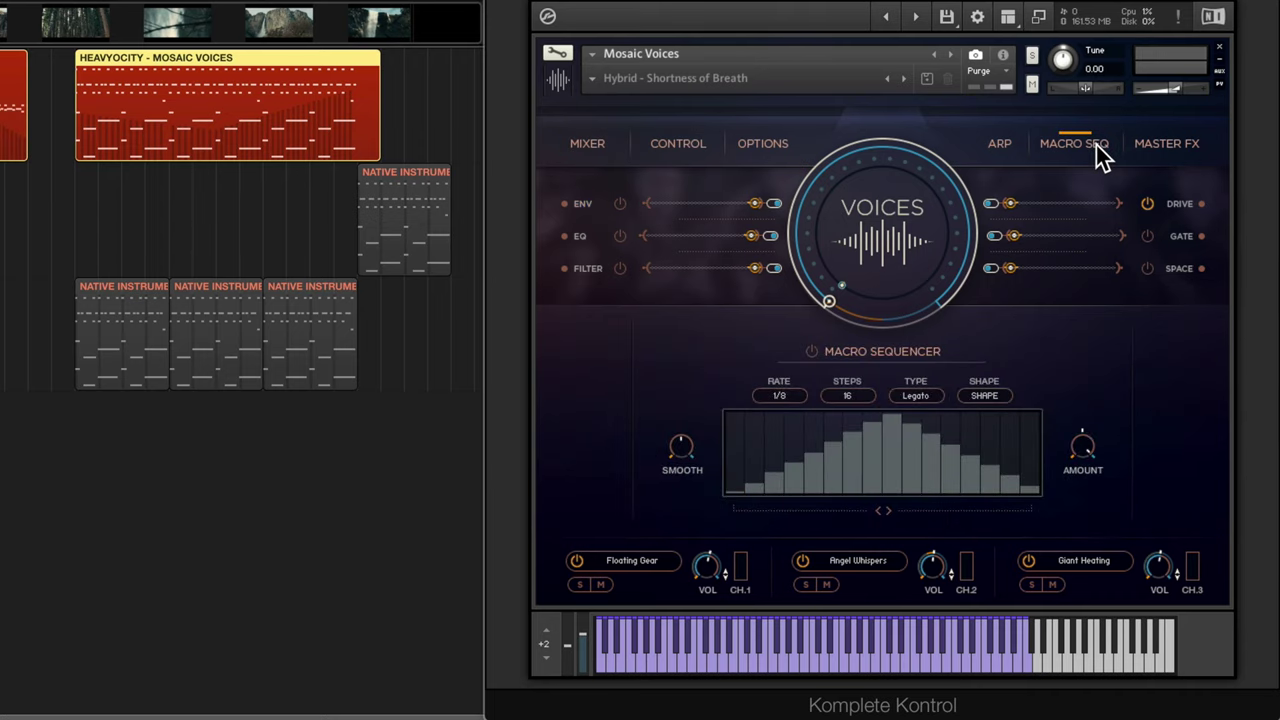
Examine the Master FX settings, including the available reverb spaces and the filter cutoff's MIDI automation options.
{"action": "left_click", "coordinate": [1166, 145]}
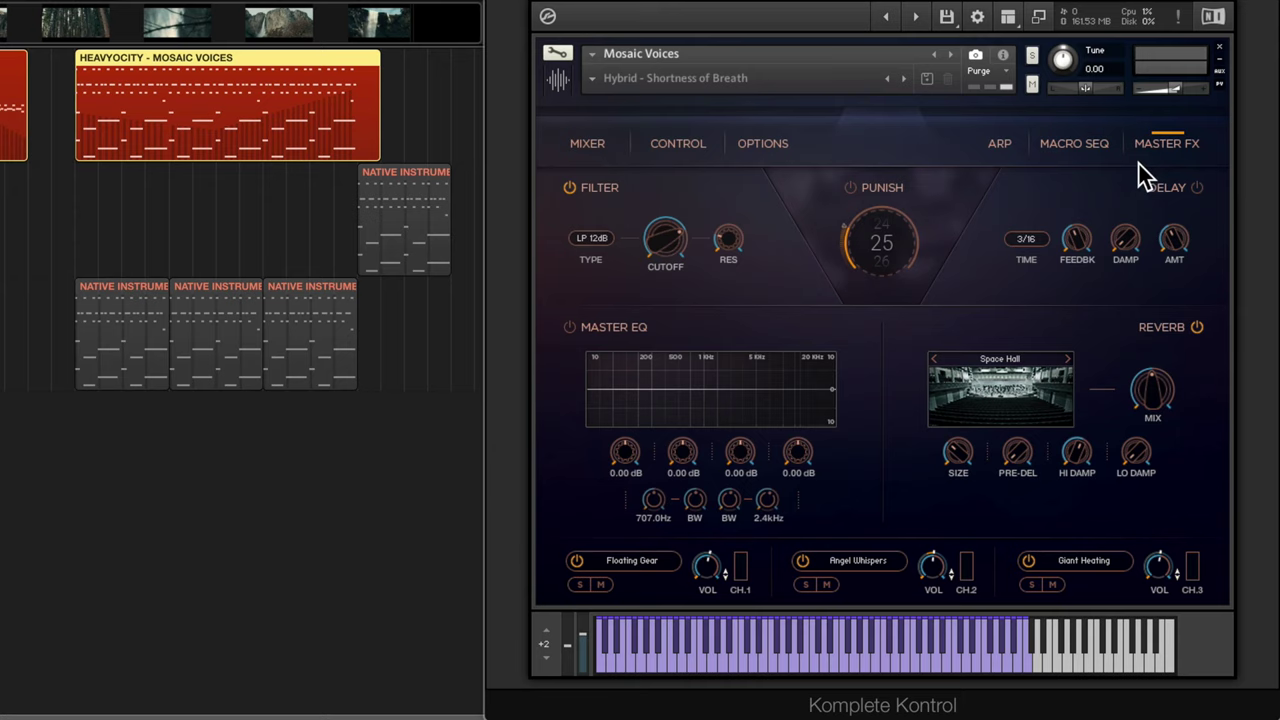
{"action": "left_click", "coordinate": [1005, 364]}
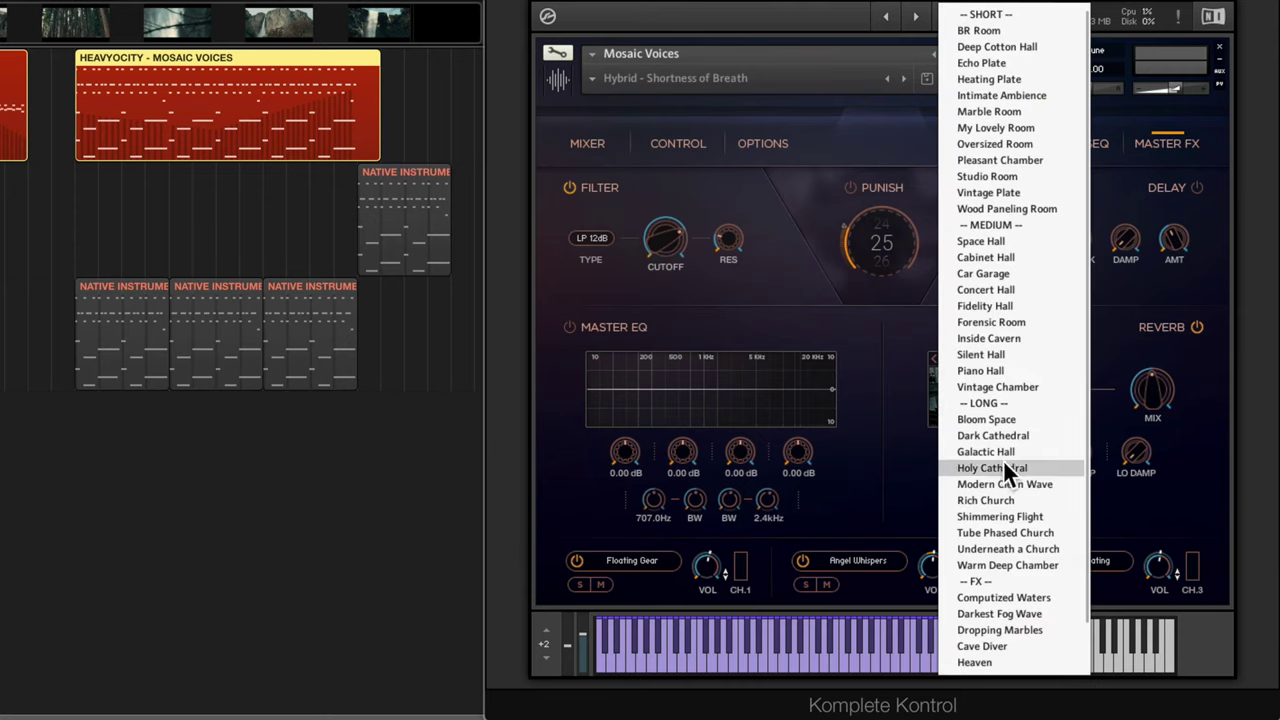
{"action": "left_click", "coordinate": [930, 468]}
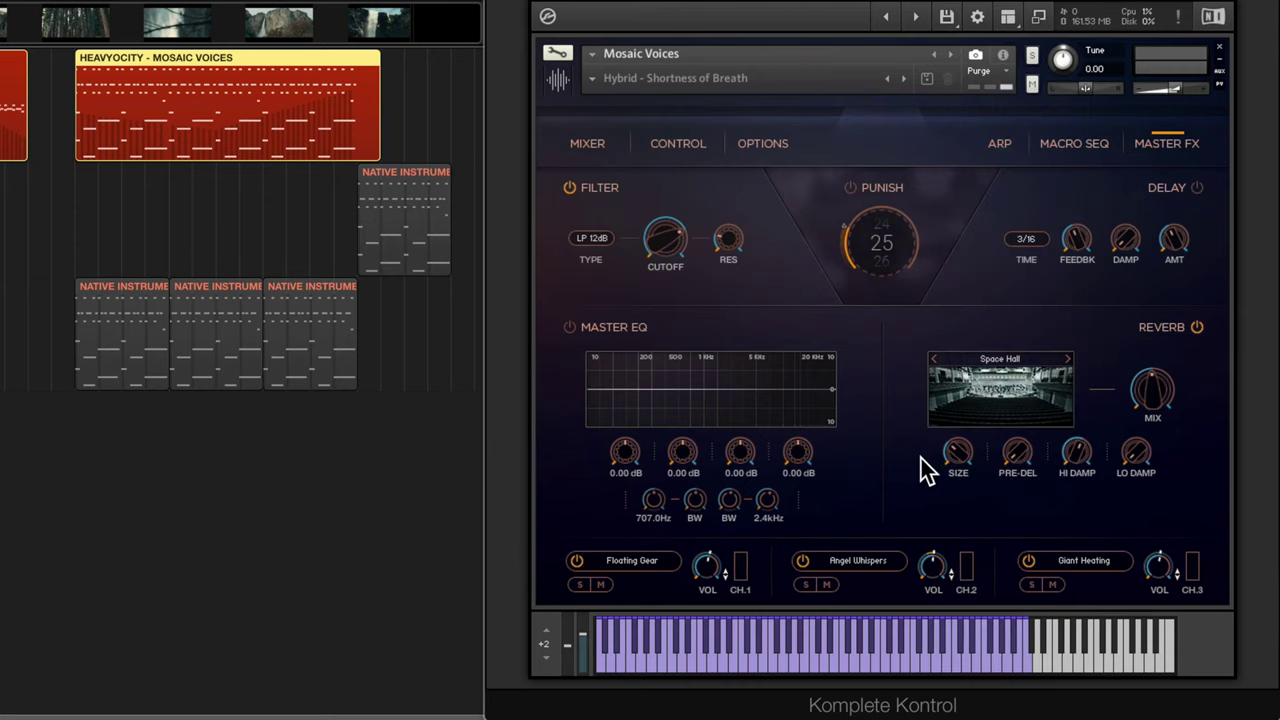
{"action": "right_click", "coordinate": [668, 240]}
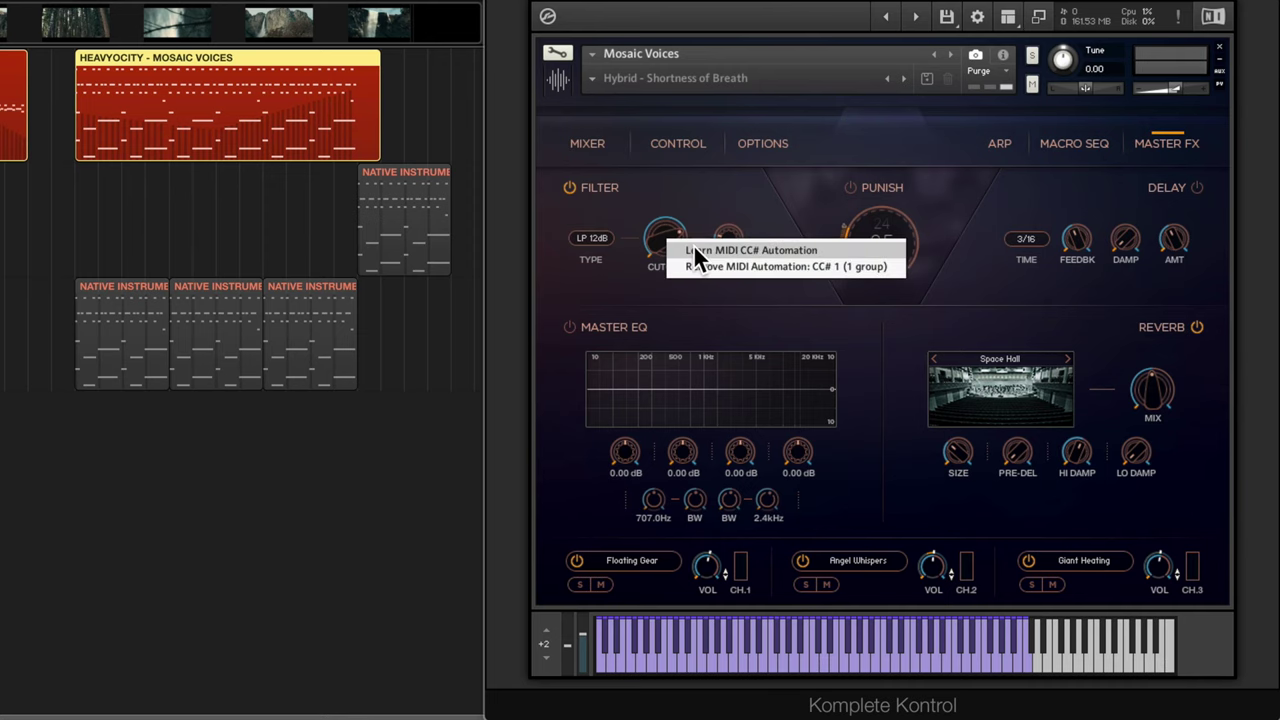
{"action": "left_click", "coordinate": [698, 229]}
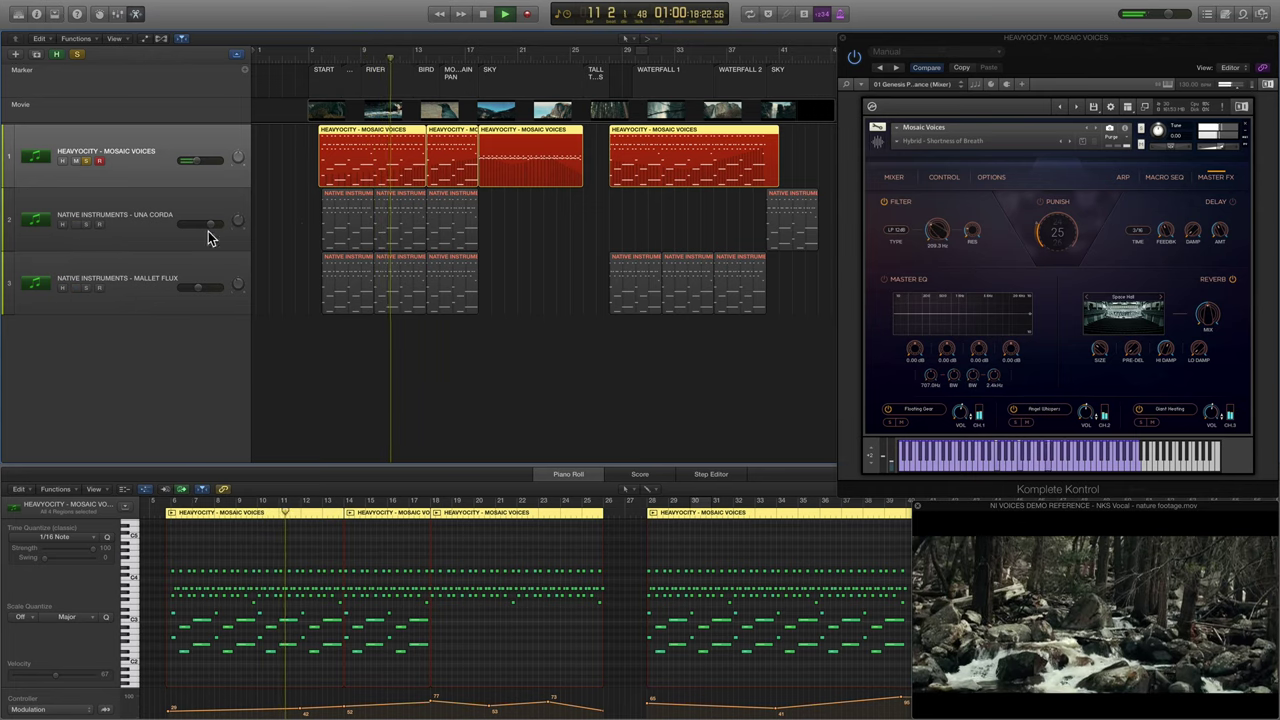
Solo the Una Corda track alongside Mosaic Voices and bring up its instrument.
{"action": "left_click", "coordinate": [86, 224]}
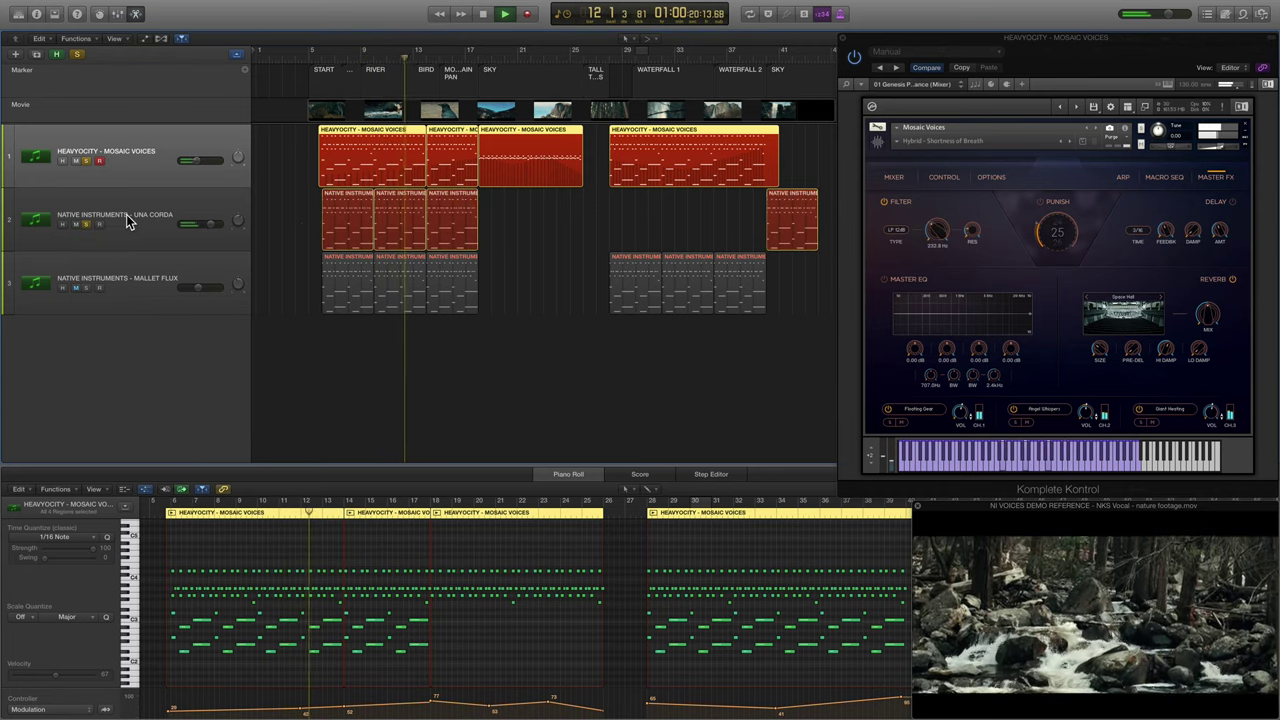
{"action": "left_click", "coordinate": [126, 214]}
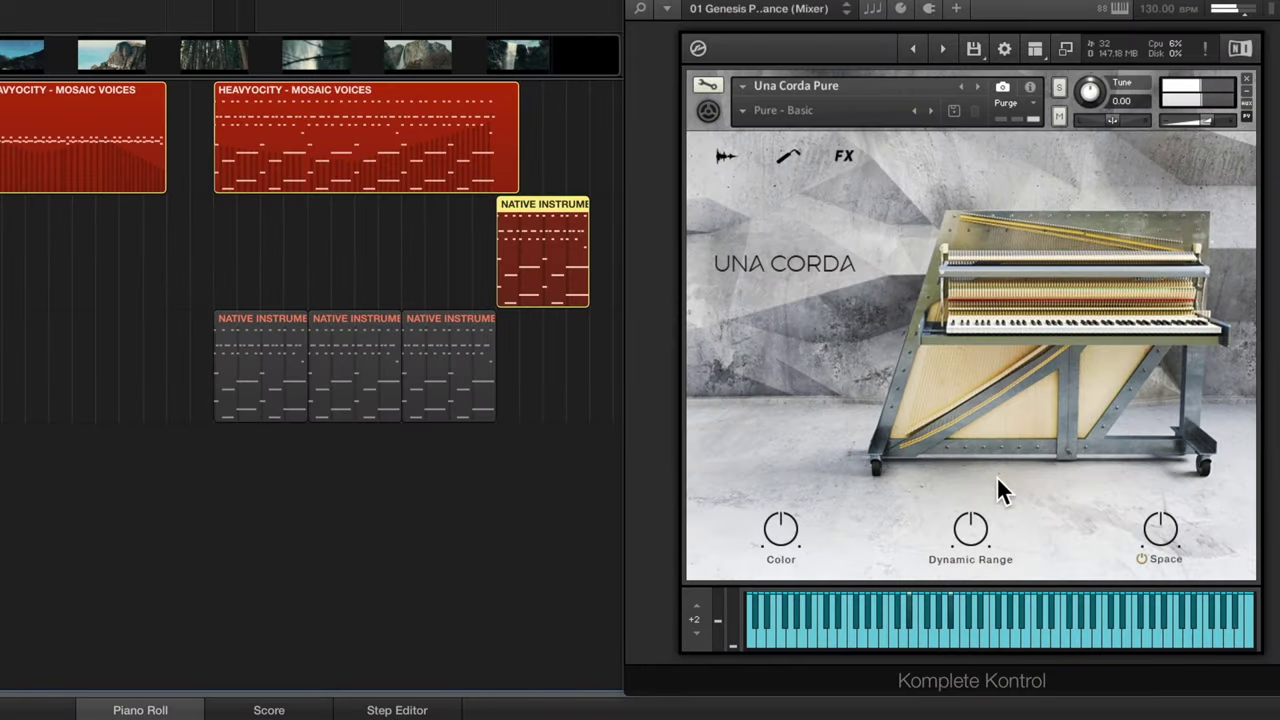
Look through Una Corda's Finish, Response and Workbench settings, including the pedal's Rumble, Damper and Strings levels.
{"action": "left_click", "coordinate": [843, 160]}
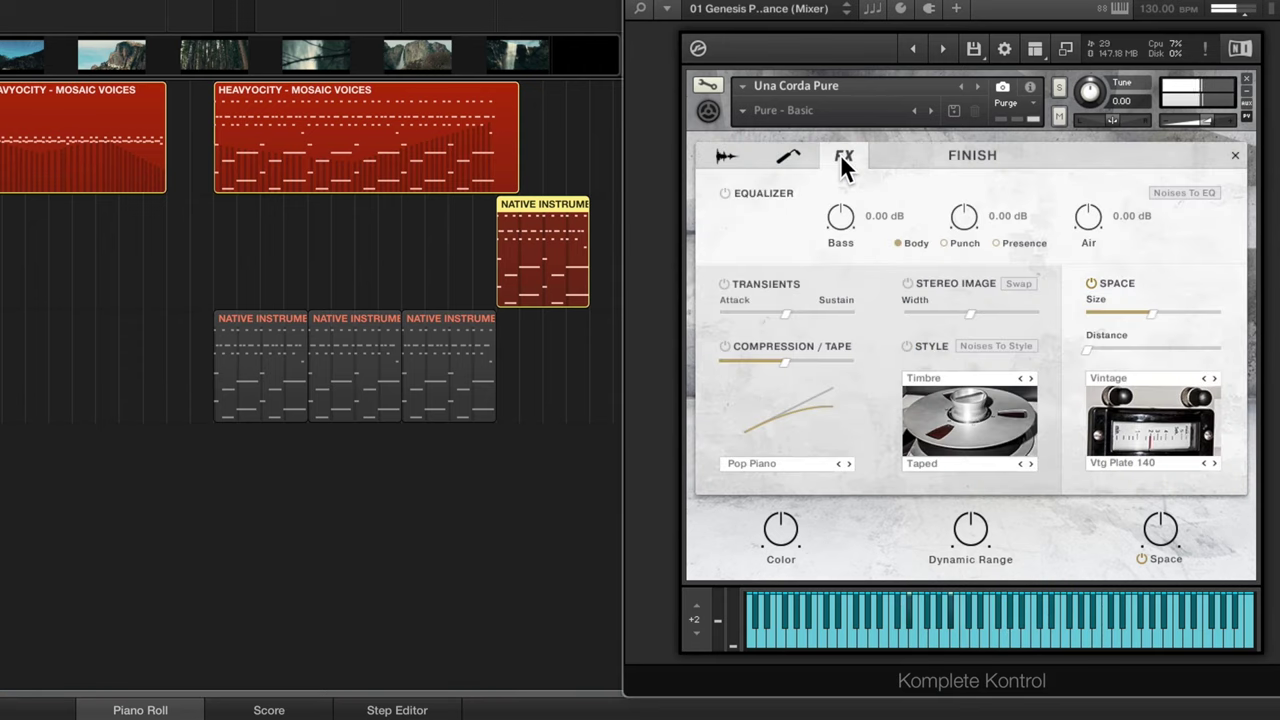
{"action": "left_click", "coordinate": [790, 158]}
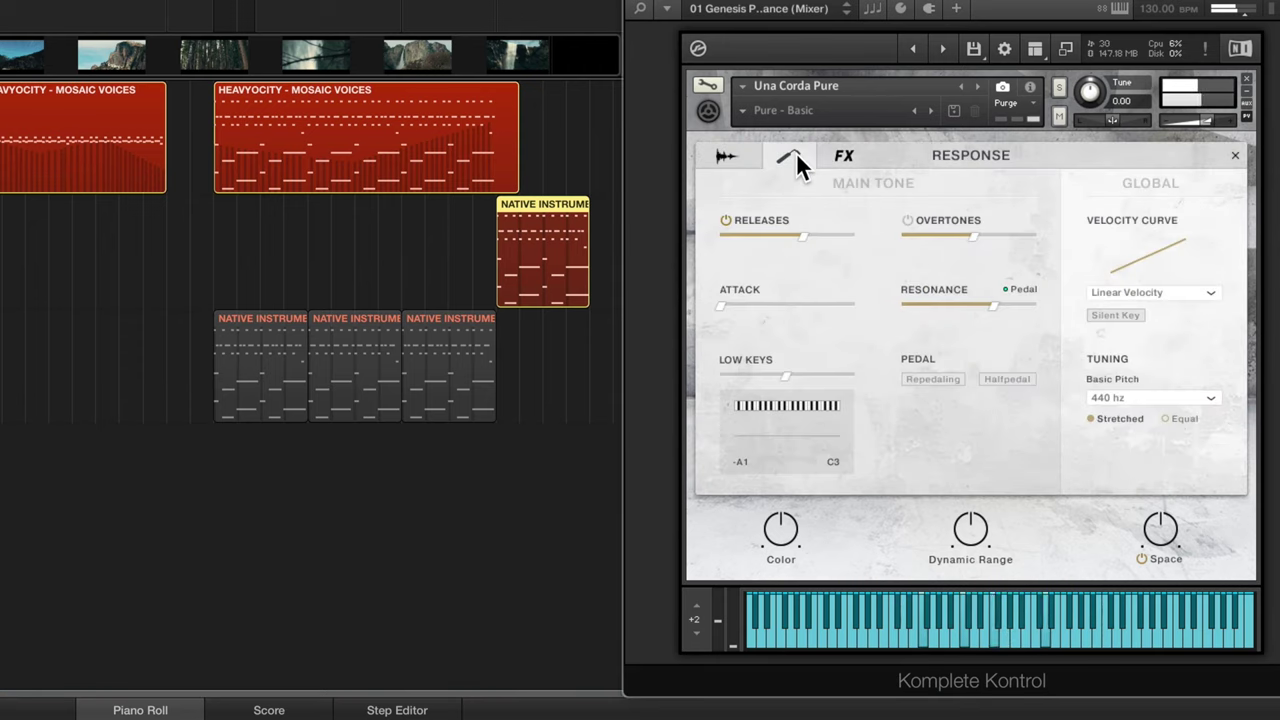
{"action": "left_click", "coordinate": [726, 157]}
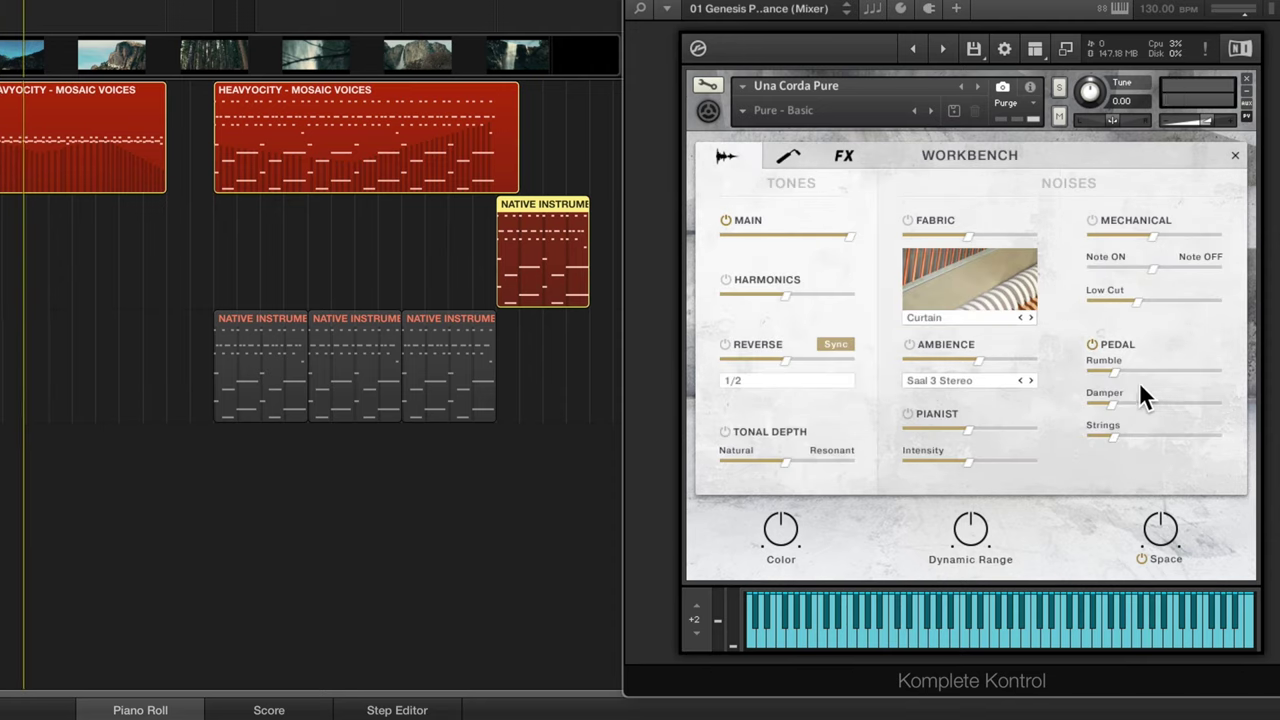
{"action": "left_click_drag", "start_coordinate": [1103, 370], "coordinate": [1102, 434]}
{"action": "left_click_drag", "start_coordinate": [1113, 367], "coordinate": [1103, 370]}
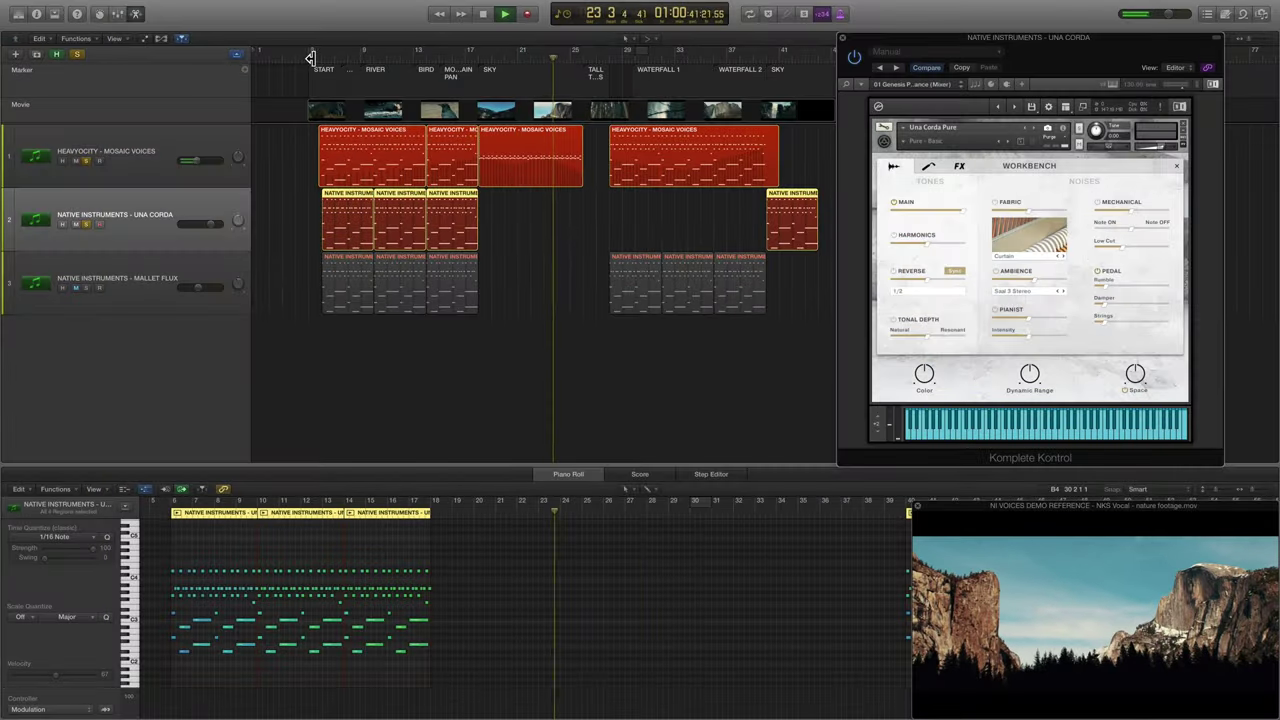
Replay the cue from the START marker and slightly increase the Size of Una Corda's Space effect.
{"action": "left_click", "coordinate": [310, 58]}
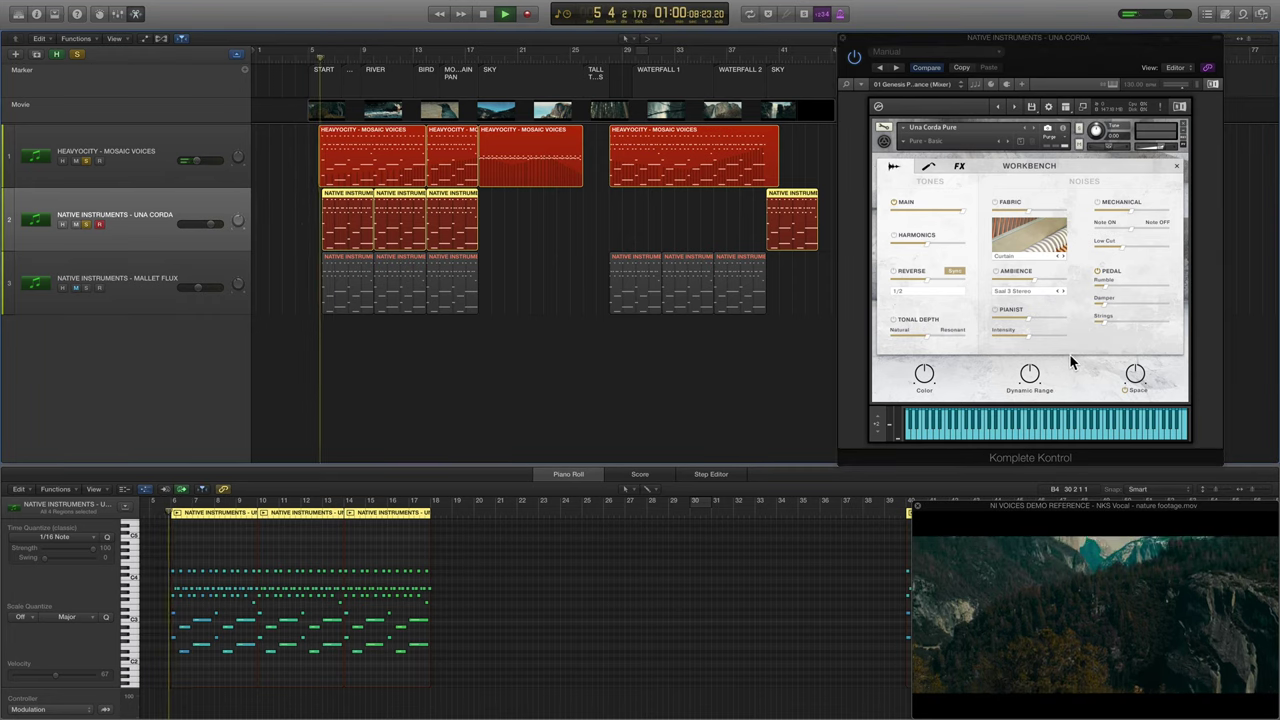
{"action": "left_click", "coordinate": [1134, 390]}
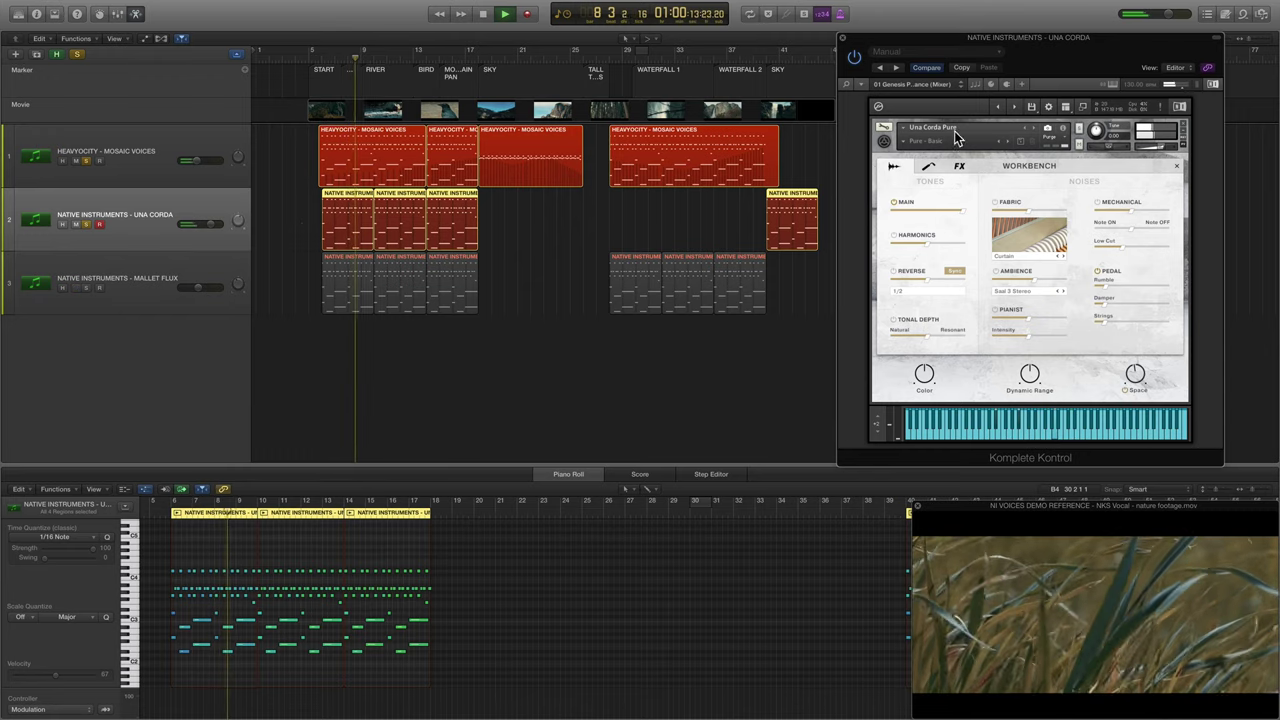
{"action": "left_click", "coordinate": [959, 166]}
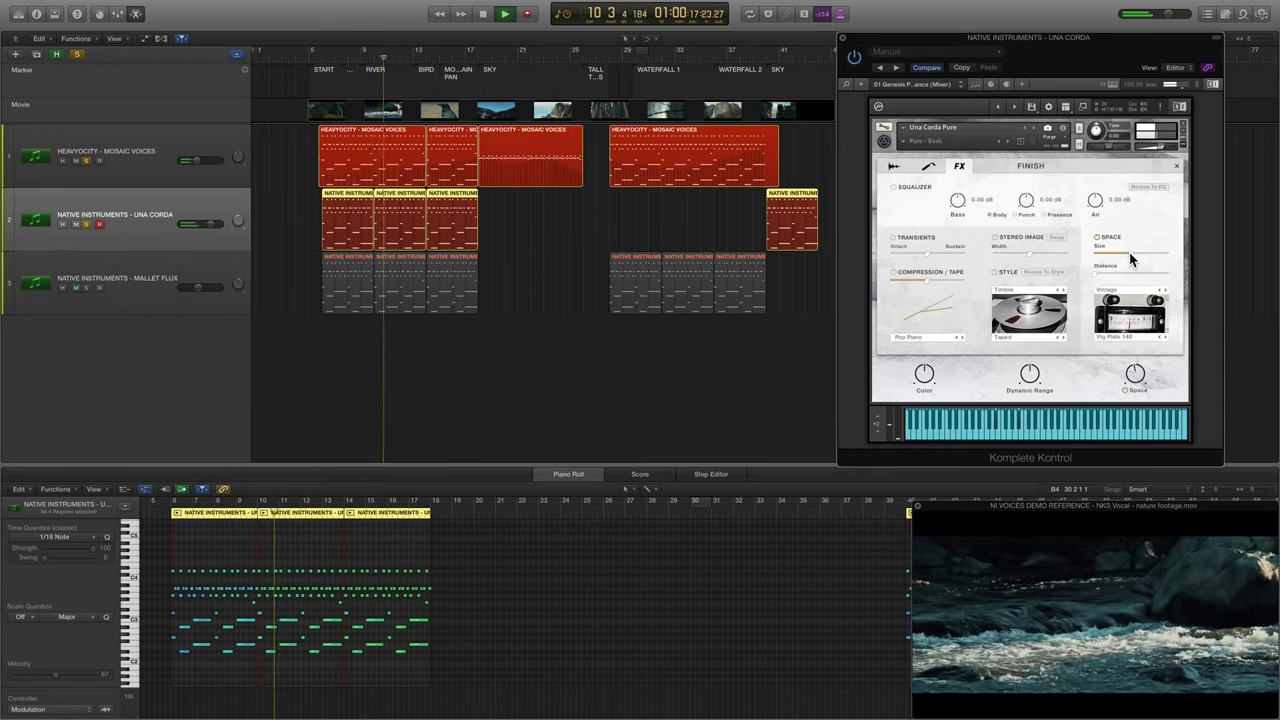
{"action": "left_click_drag", "start_coordinate": [1129, 254], "coordinate": [1137, 254]}
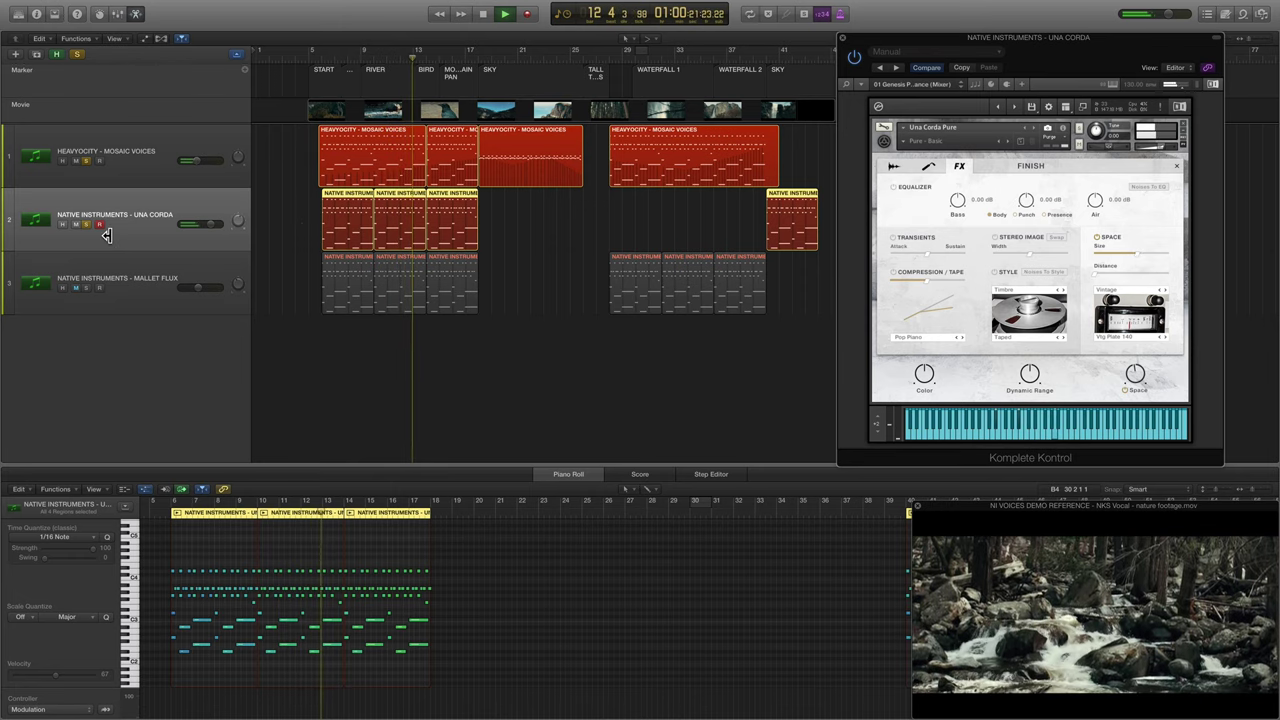
Solo only the Mallet Flux track and bring up its instrument, taking Una Corda and Mosaic Voices out of solo.
{"action": "left_click", "coordinate": [90, 286]}
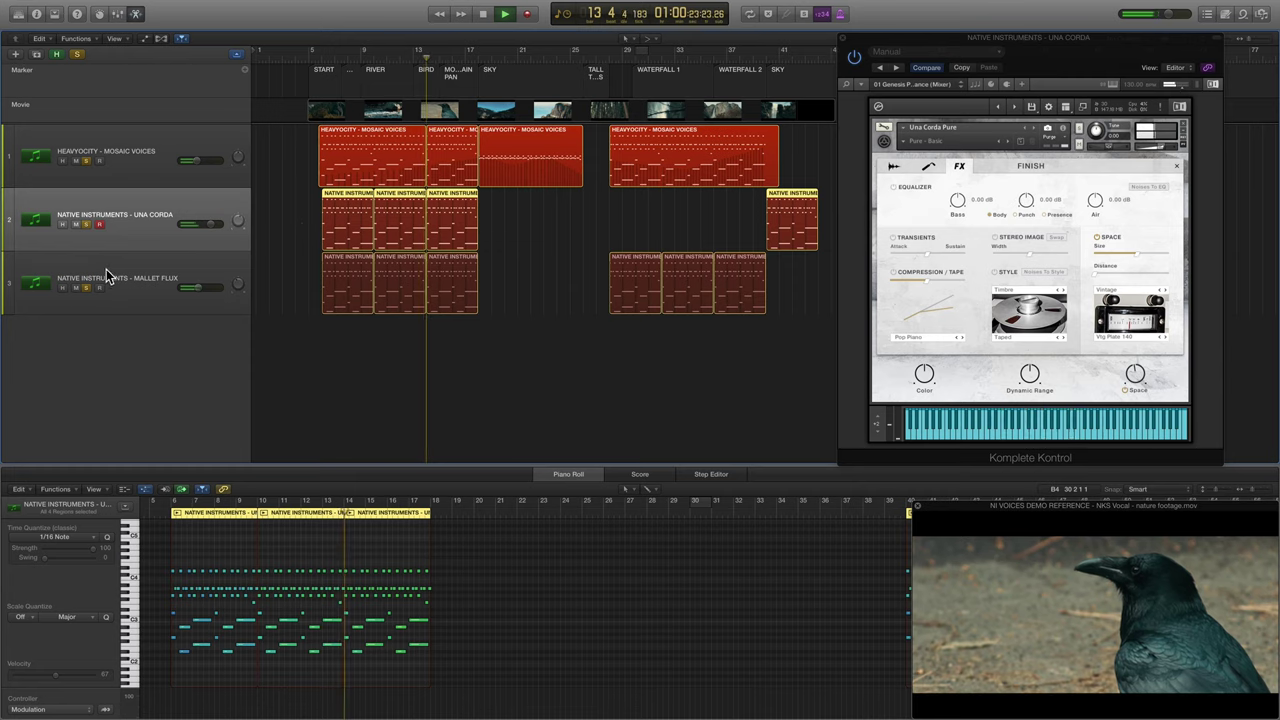
{"action": "left_click", "coordinate": [124, 264]}
{"action": "left_click", "coordinate": [84, 223]}
{"action": "left_click", "coordinate": [88, 161]}
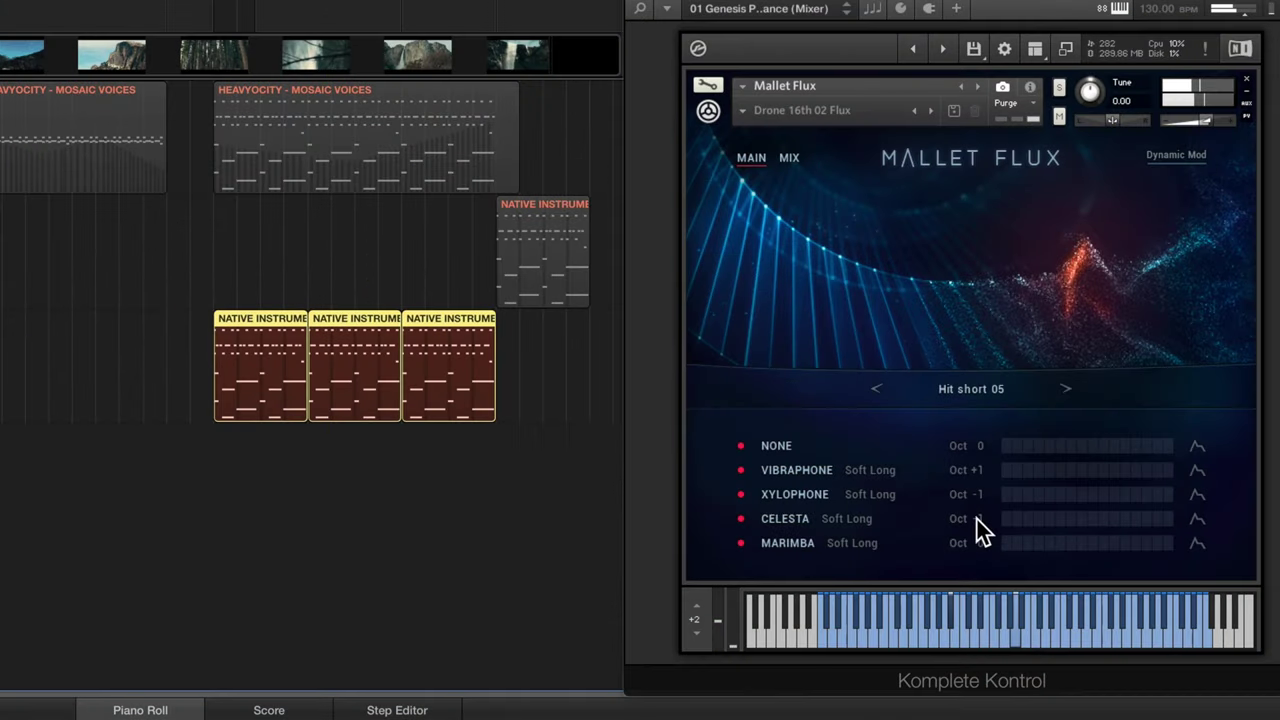
Look through the octave settings and the Xylophone and Vibraphone articulation choices on Mallet Flux's main page.
{"action": "mouse_move", "coordinate": [985, 473]}
{"action": "left_mouse_down"}
{"action": "mouse_move", "coordinate": [981, 517]}
{"action": "mouse_move", "coordinate": [986, 471]}
{"action": "left_mouse_up"}
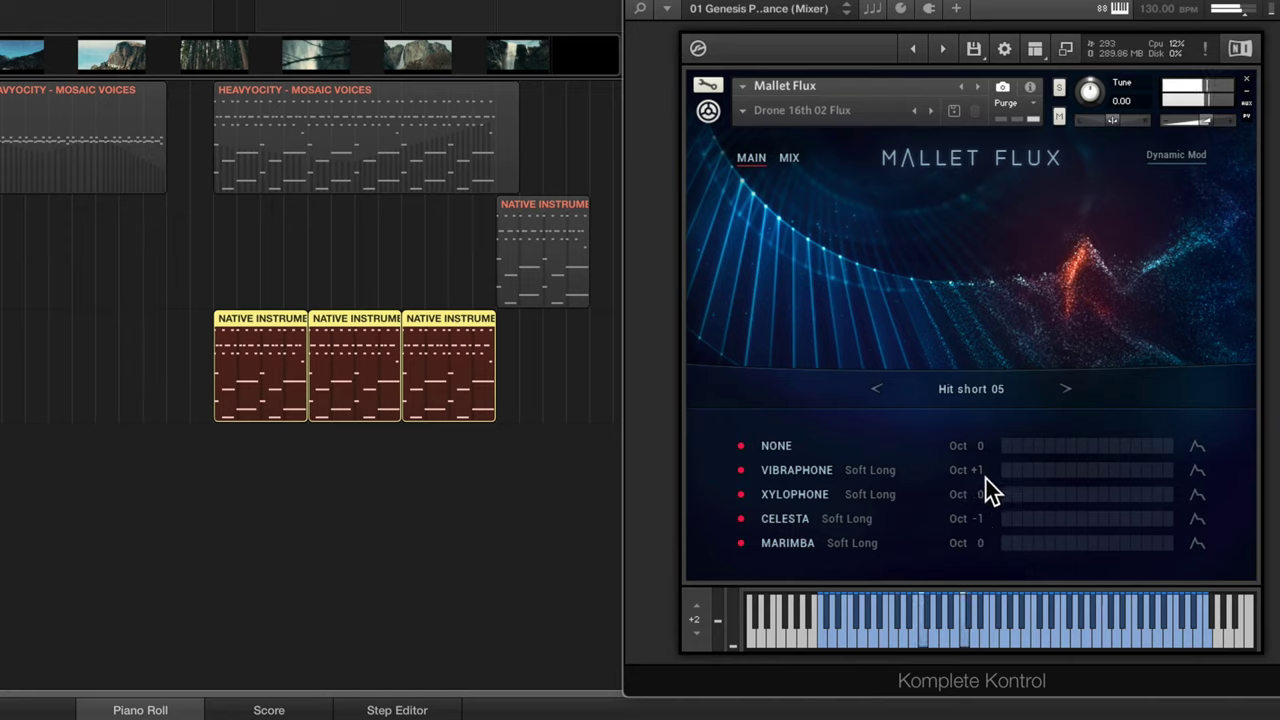
{"action": "left_click", "coordinate": [891, 494]}
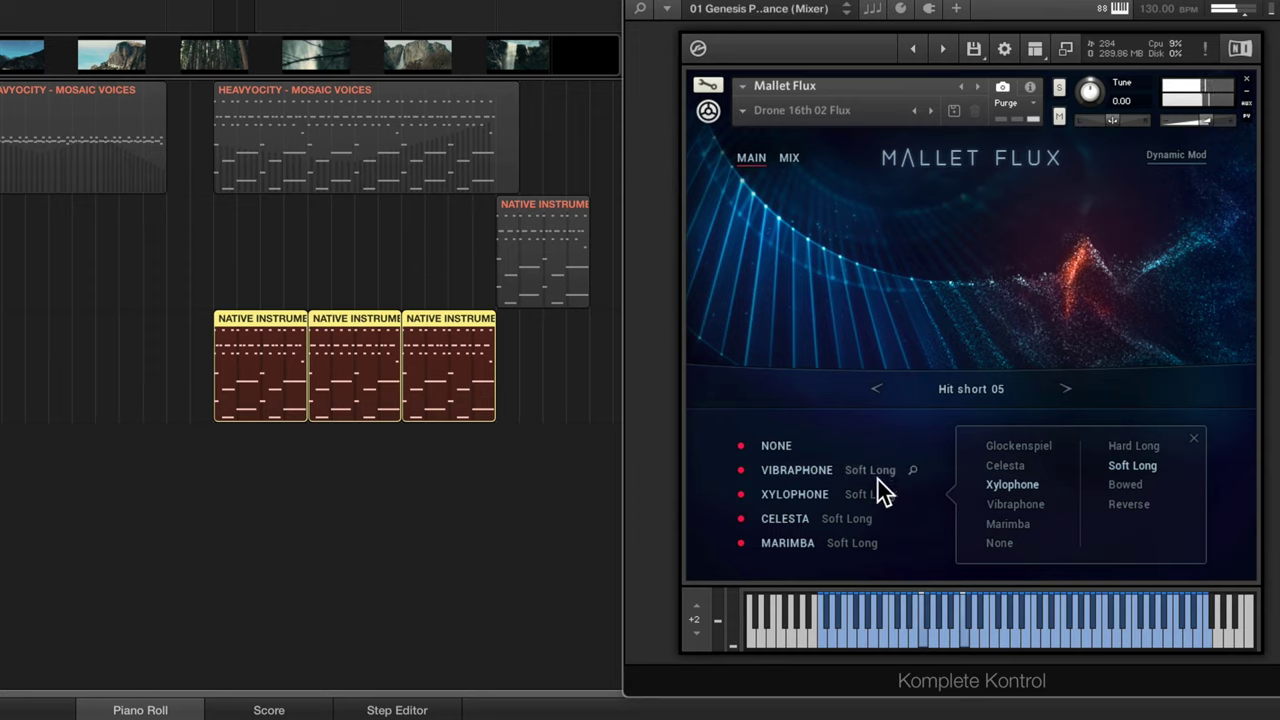
{"action": "left_click", "coordinate": [877, 470]}
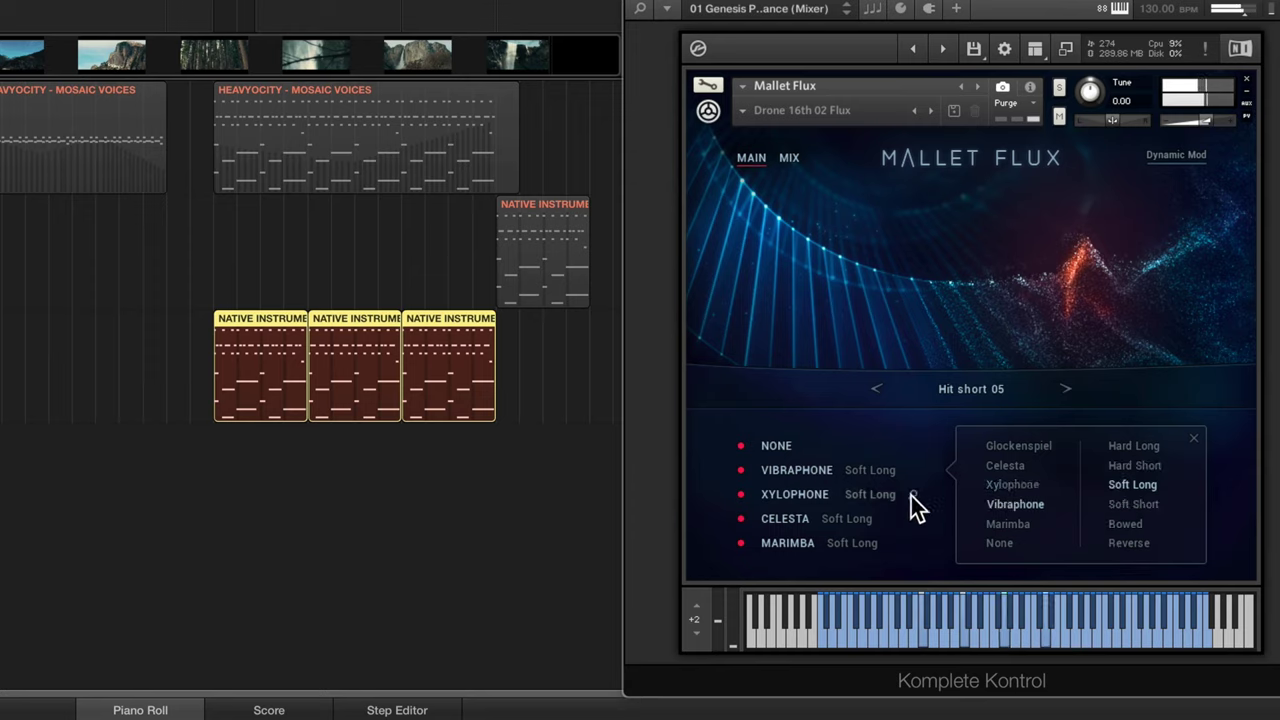
{"action": "left_click", "coordinate": [1194, 439]}
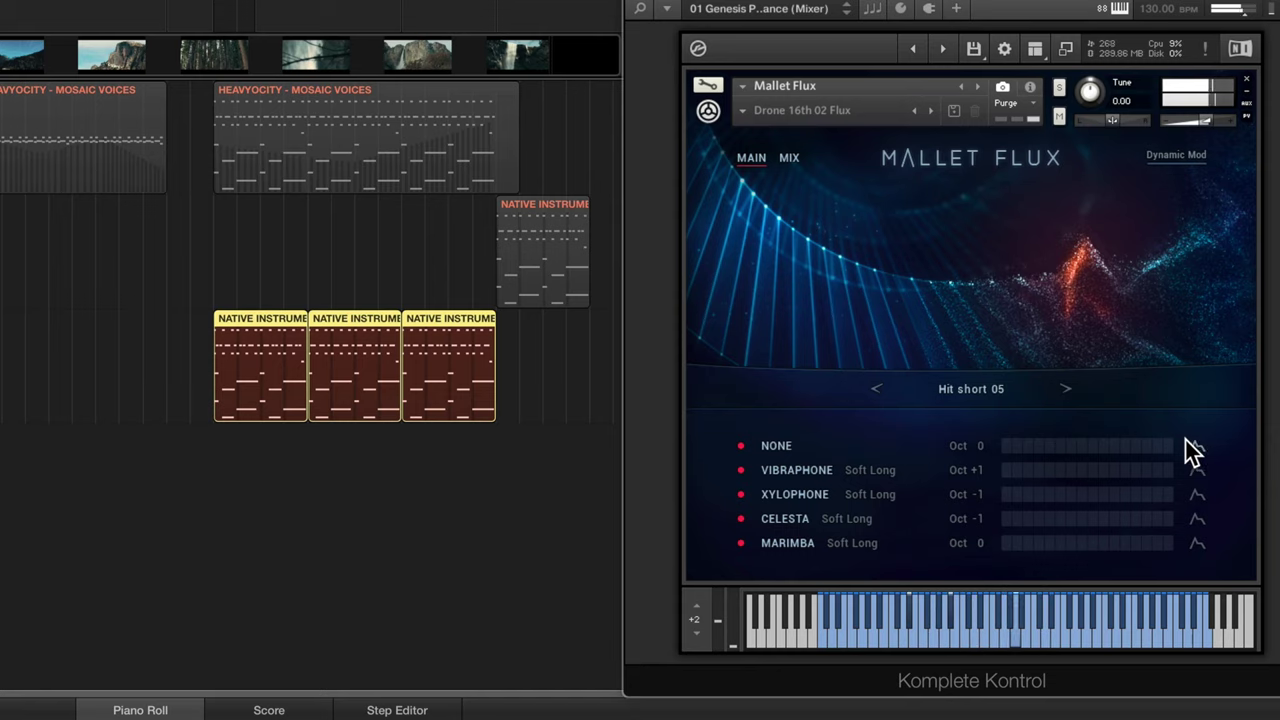
Set Mallet Flux's send reverb to Hall Large A and adjust its Time.
{"action": "left_click", "coordinate": [800, 162]}
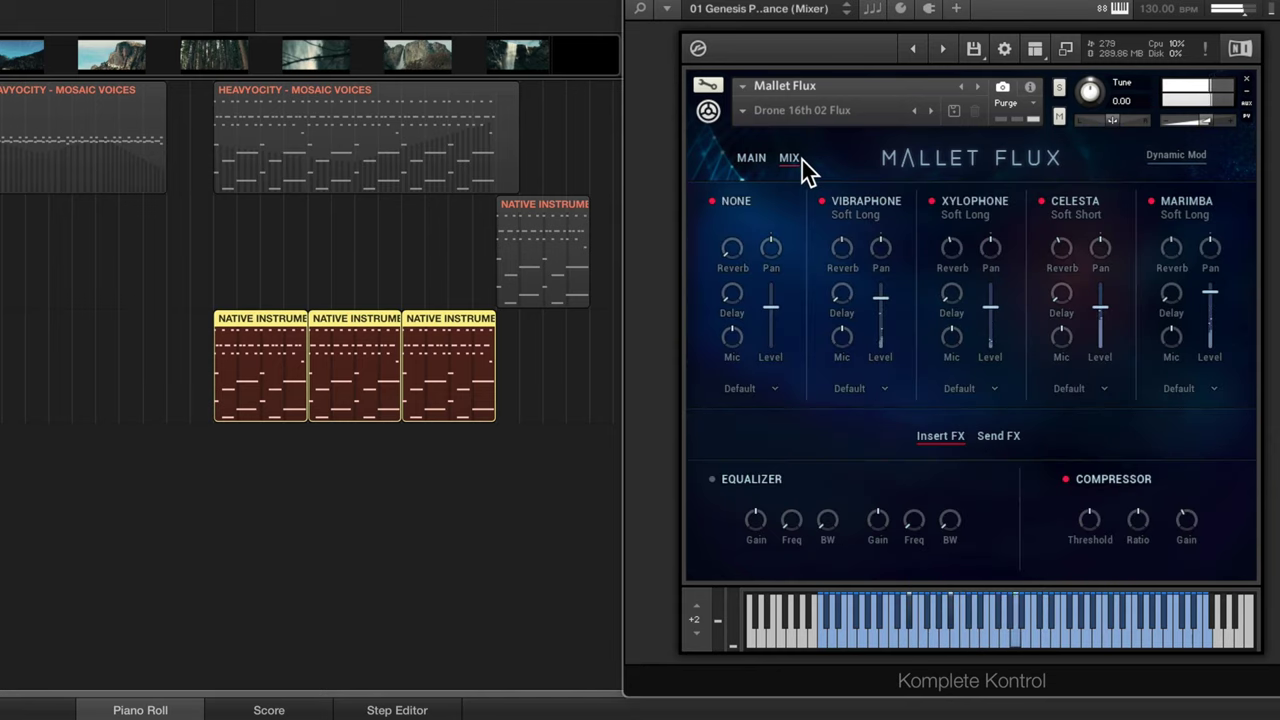
{"action": "left_click", "coordinate": [996, 437]}
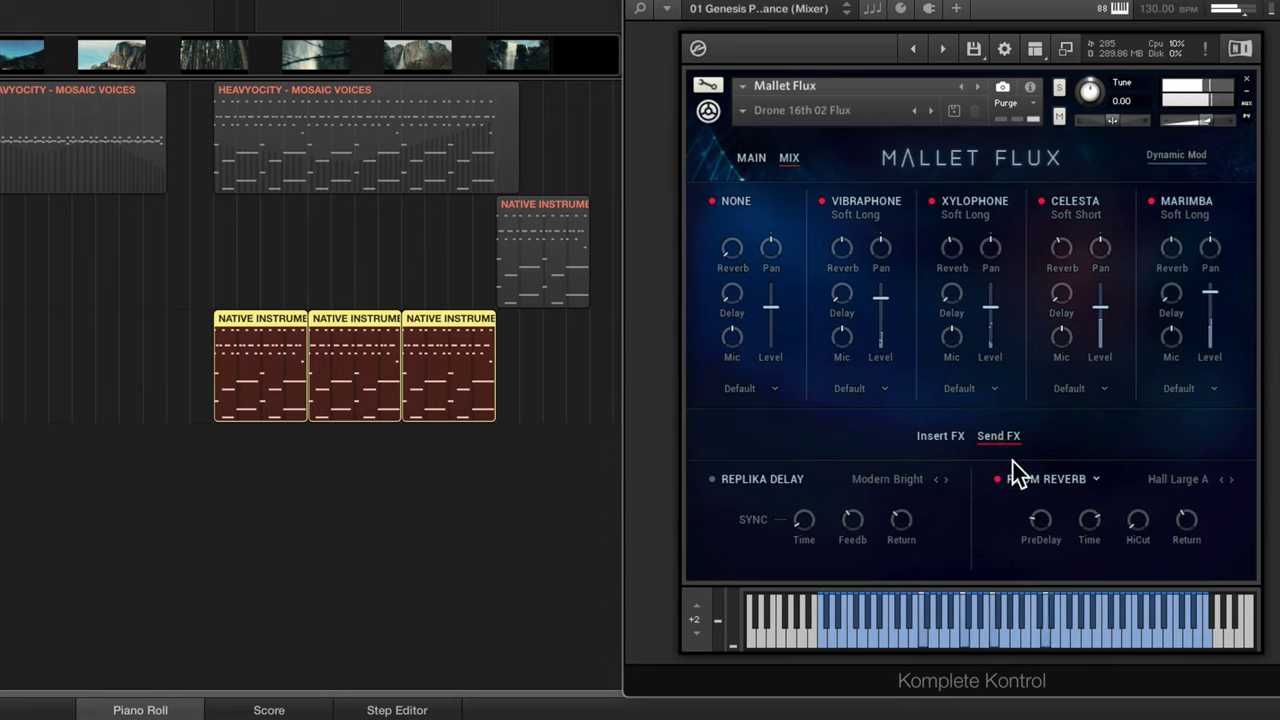
{"action": "left_click", "coordinate": [1195, 480]}
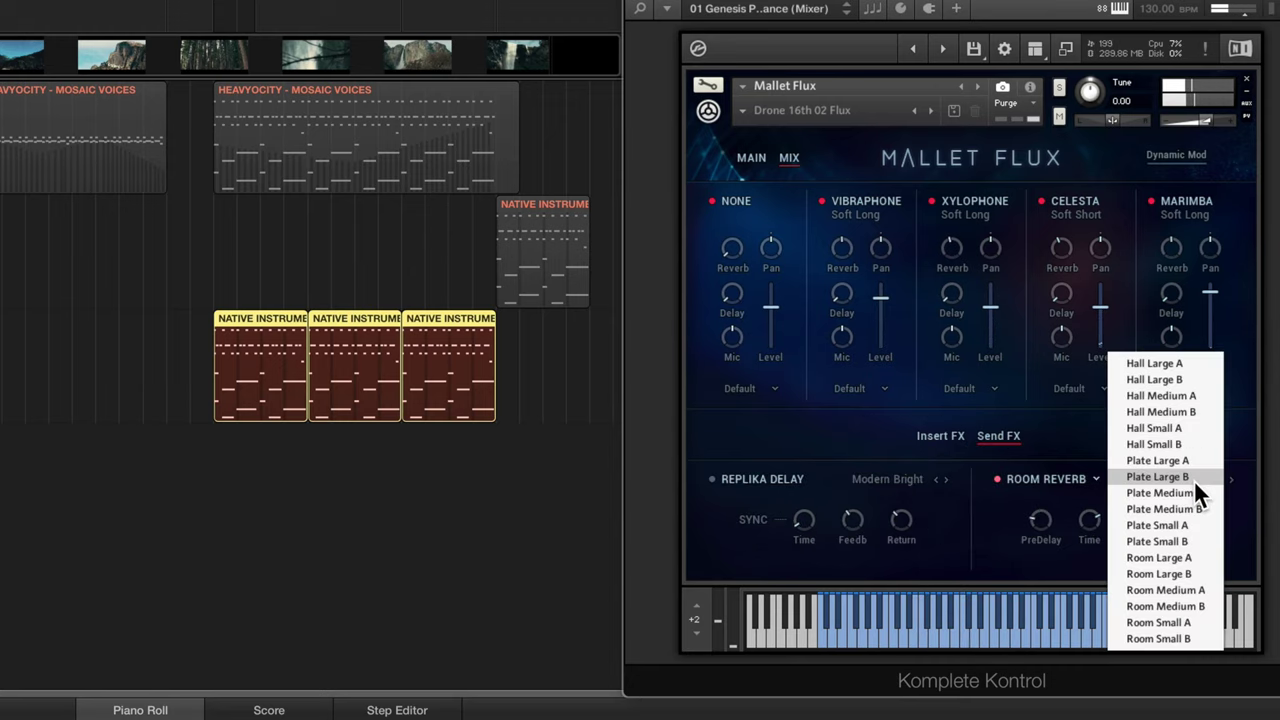
{"action": "left_click", "coordinate": [1186, 365]}
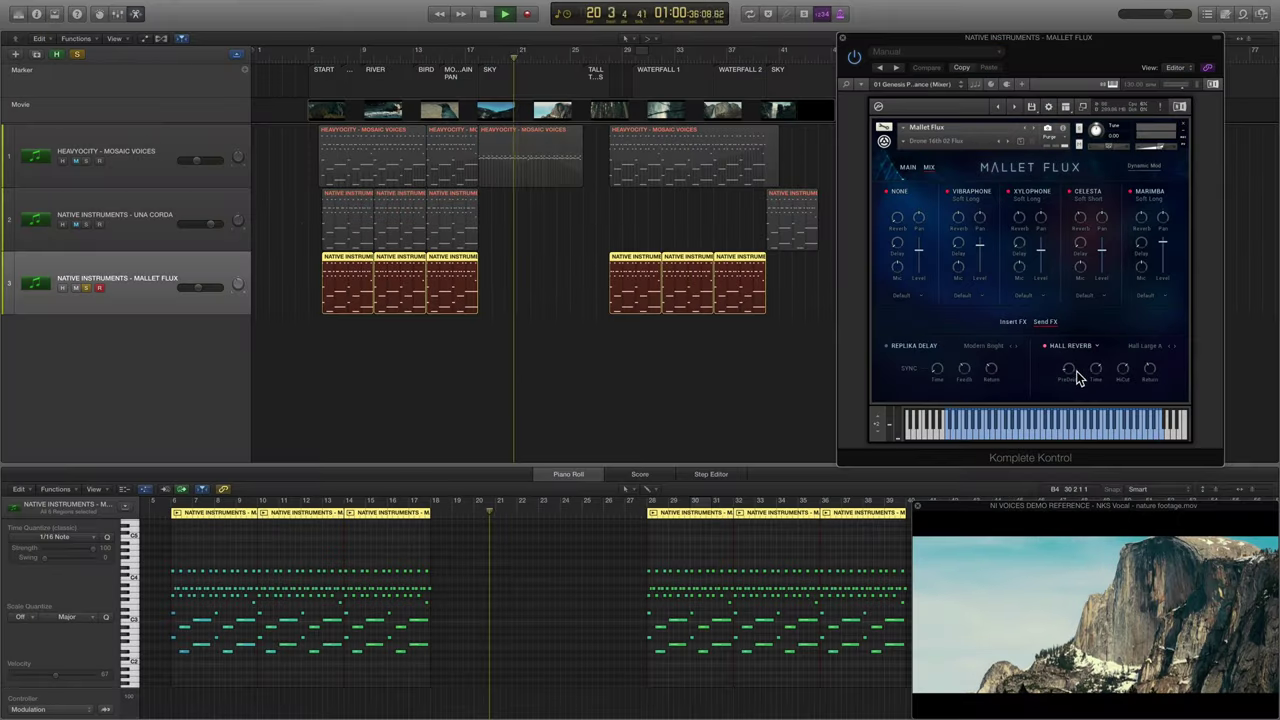
{"action": "left_click_drag", "start_coordinate": [1076, 371], "coordinate": [1101, 365]}
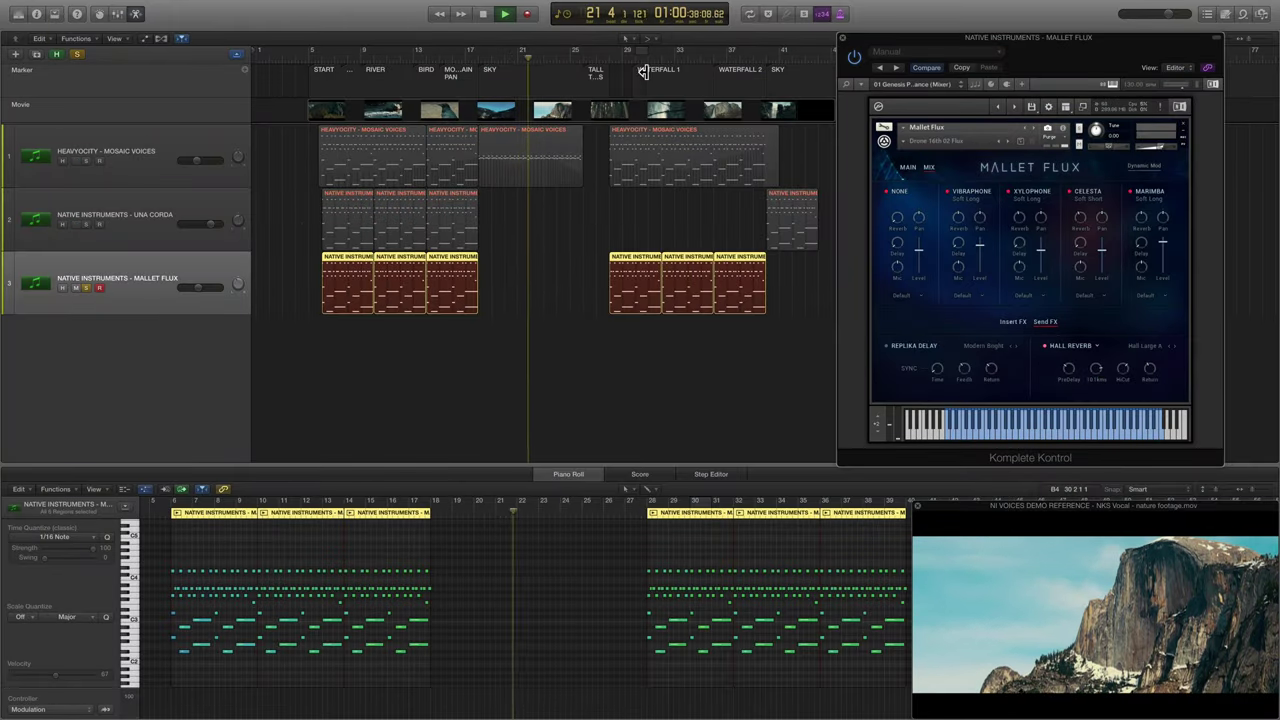
Play from bar 27 with Mallet Flux out of solo and select all three tracks' regions from the first SKY marker onward.
{"action": "left_click", "coordinate": [598, 60]}
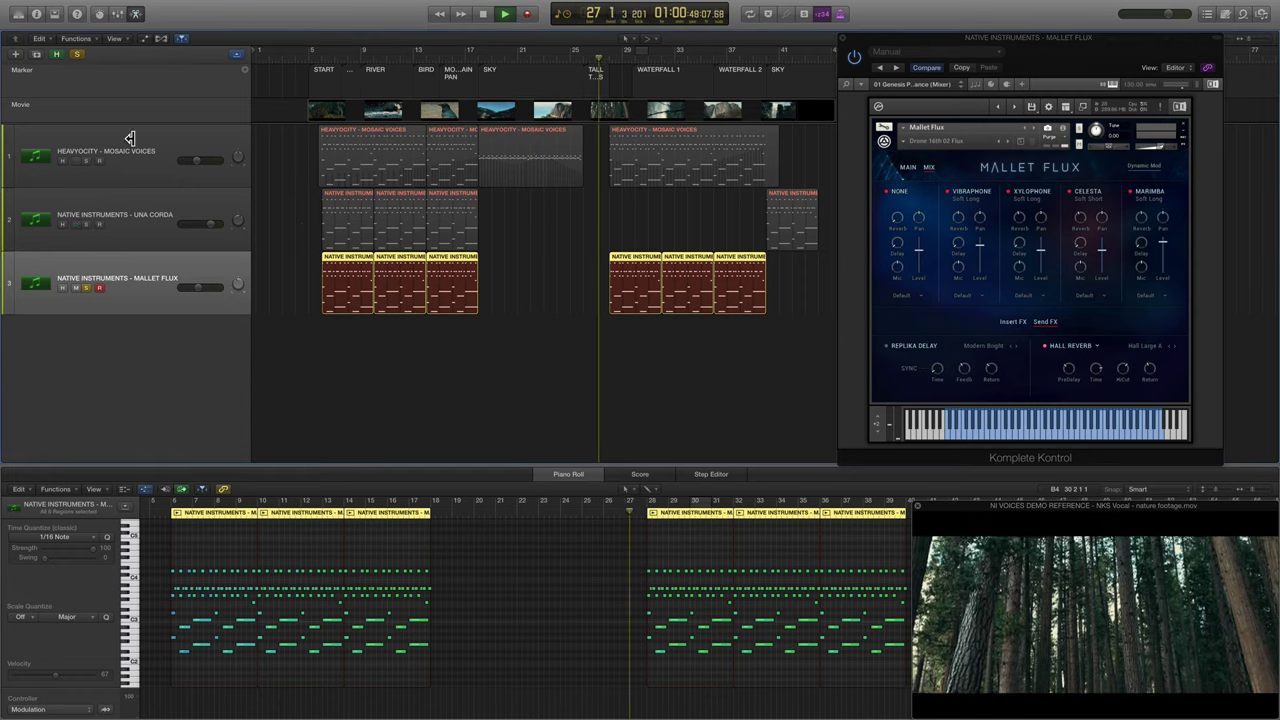
{"action": "left_click", "coordinate": [87, 288]}
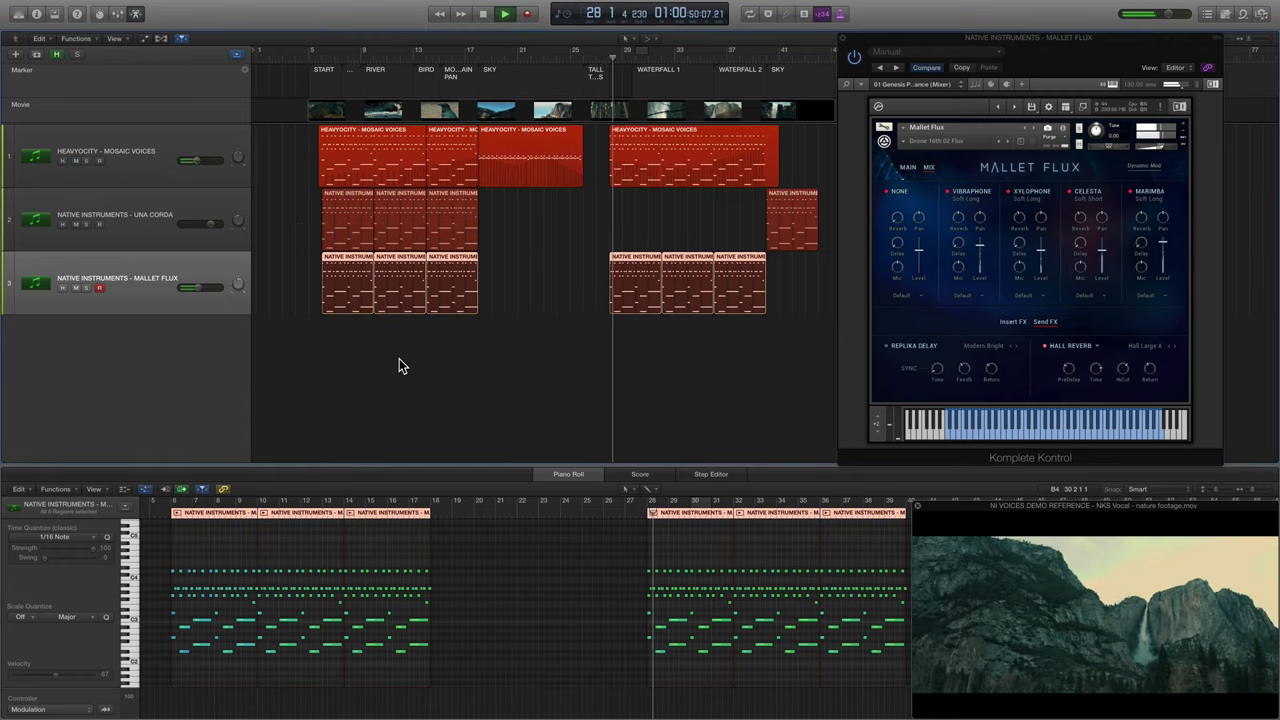
{"action": "left_click_drag", "start_coordinate": [543, 363], "coordinate": [790, 180]}
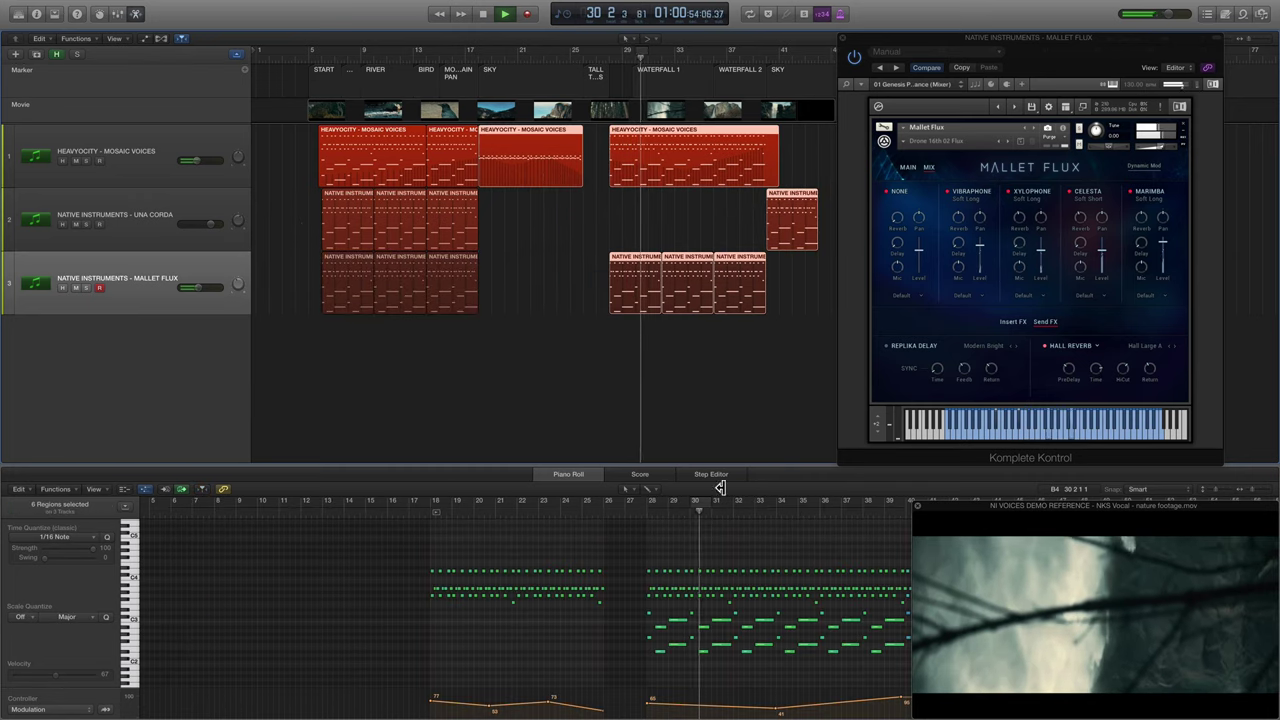
{"action": "scroll", "coordinate": [721, 662], "scroll_direction": "right", "scroll_amount": 5}
{"action": "scroll", "coordinate": [721, 662], "scroll_direction": "left", "scroll_amount": 1}
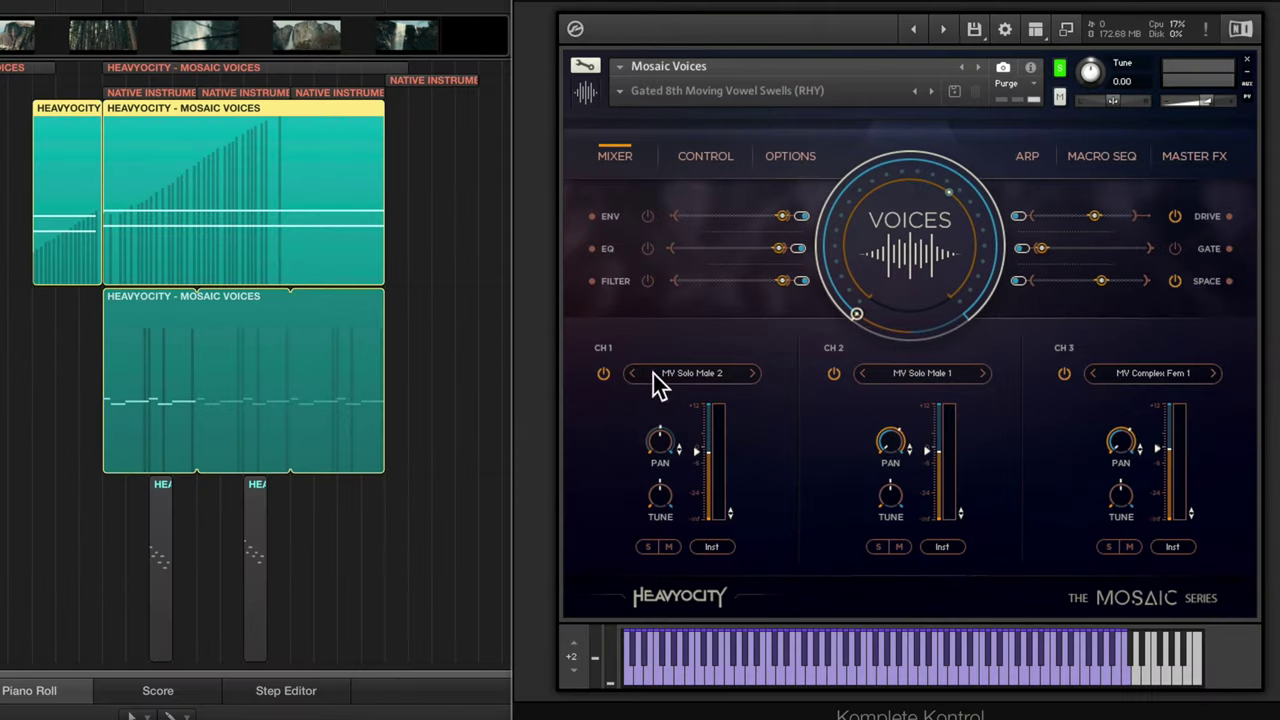
Look through the Rhythms presets in Mosaic Voices' Organic category without loading another one.
{"action": "left_click", "coordinate": [620, 90]}
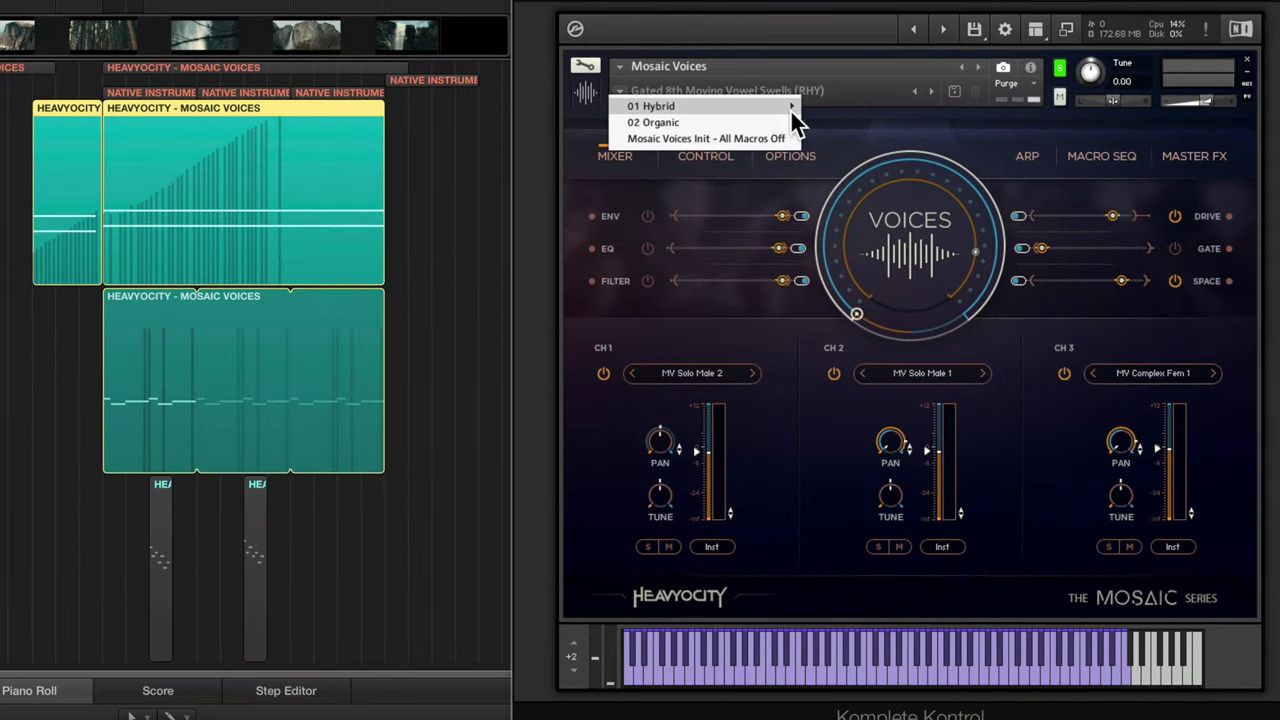
{"action": "mouse_move", "coordinate": [790, 121]}
{"action": "mouse_move", "coordinate": [864, 137]}
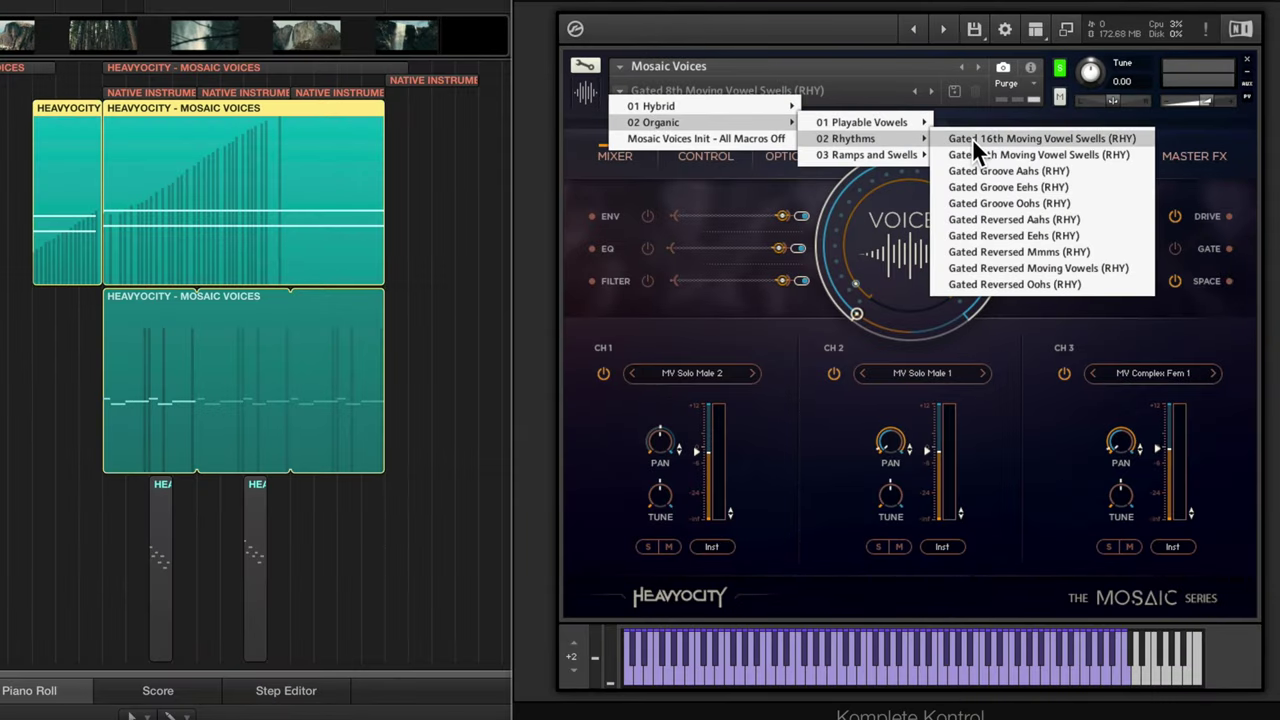
{"action": "left_click", "coordinate": [827, 350]}
Replace channel 1's MV Solo Male 2 source with 1982 SciFi Strings from the Synth Beds category.
{"action": "left_click", "coordinate": [717, 373]}
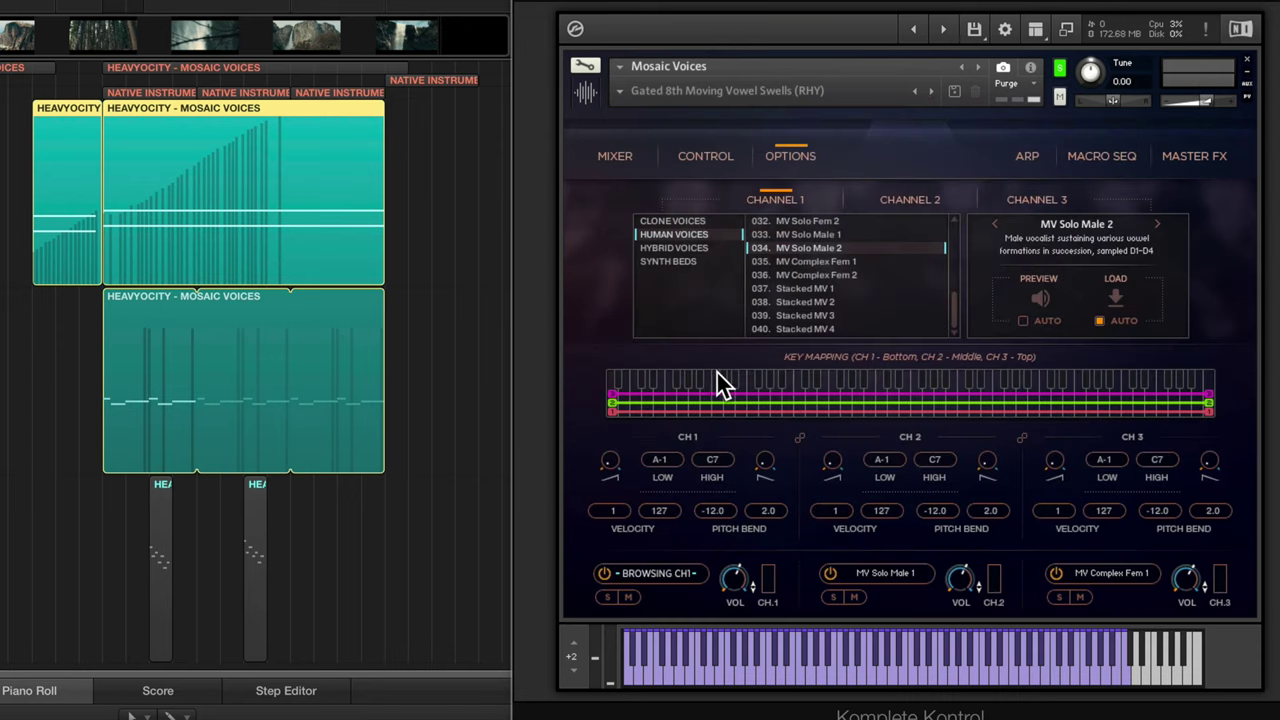
{"action": "mouse_move", "coordinate": [952, 301]}
{"action": "left_mouse_down"}
{"action": "mouse_move", "coordinate": [960, 184]}
{"action": "mouse_move", "coordinate": [943, 284]}
{"action": "left_mouse_up"}
{"action": "left_click", "coordinate": [690, 248]}
{"action": "left_click", "coordinate": [692, 260]}
Look through the Space and Drive controls of the three Mosaic Voices channels.
{"action": "left_click", "coordinate": [683, 158]}
{"action": "left_click", "coordinate": [1215, 281]}
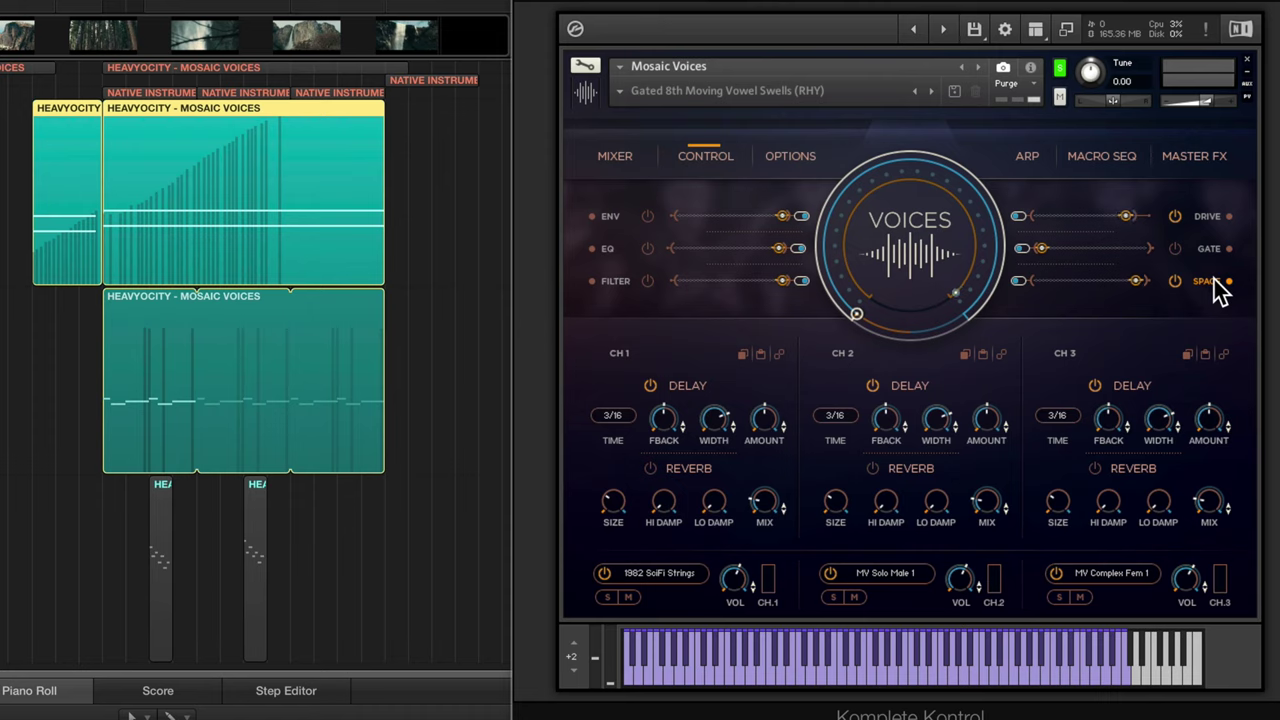
{"action": "left_click", "coordinate": [1209, 218]}
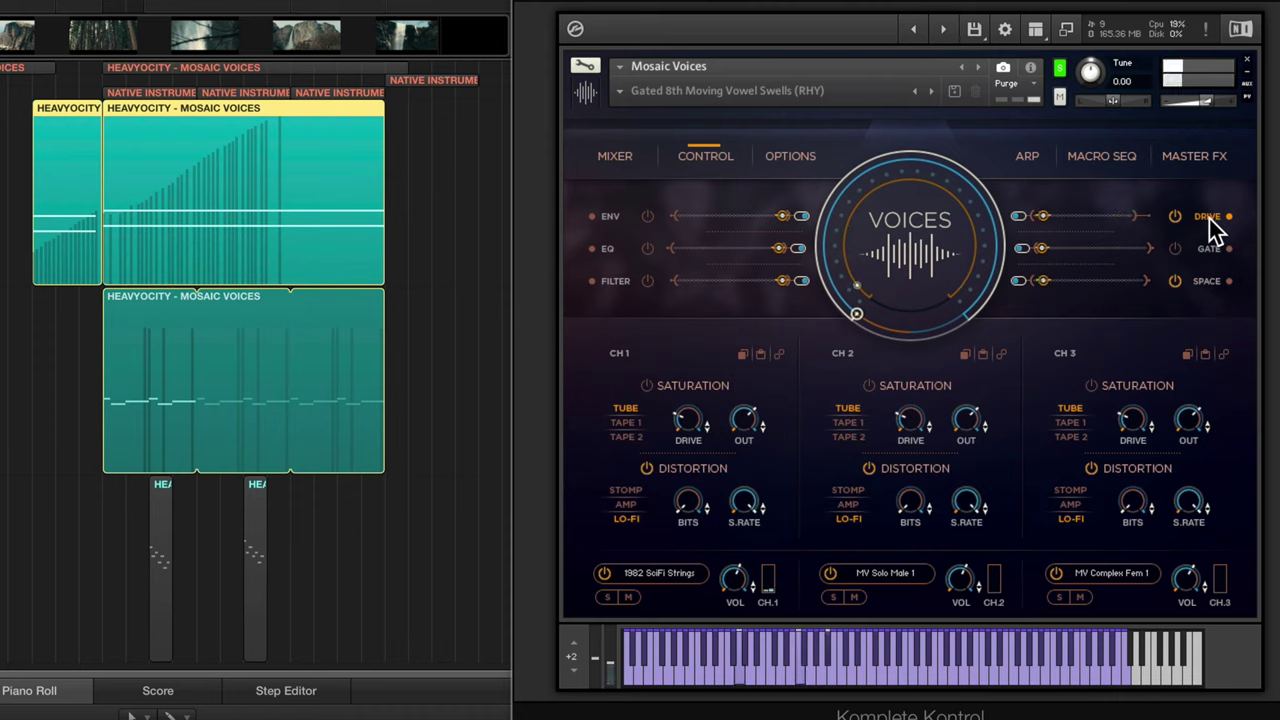
Set the Cutoff of the Master FX filter to learn MIDI CC# automation.
{"action": "left_click", "coordinate": [1188, 159]}
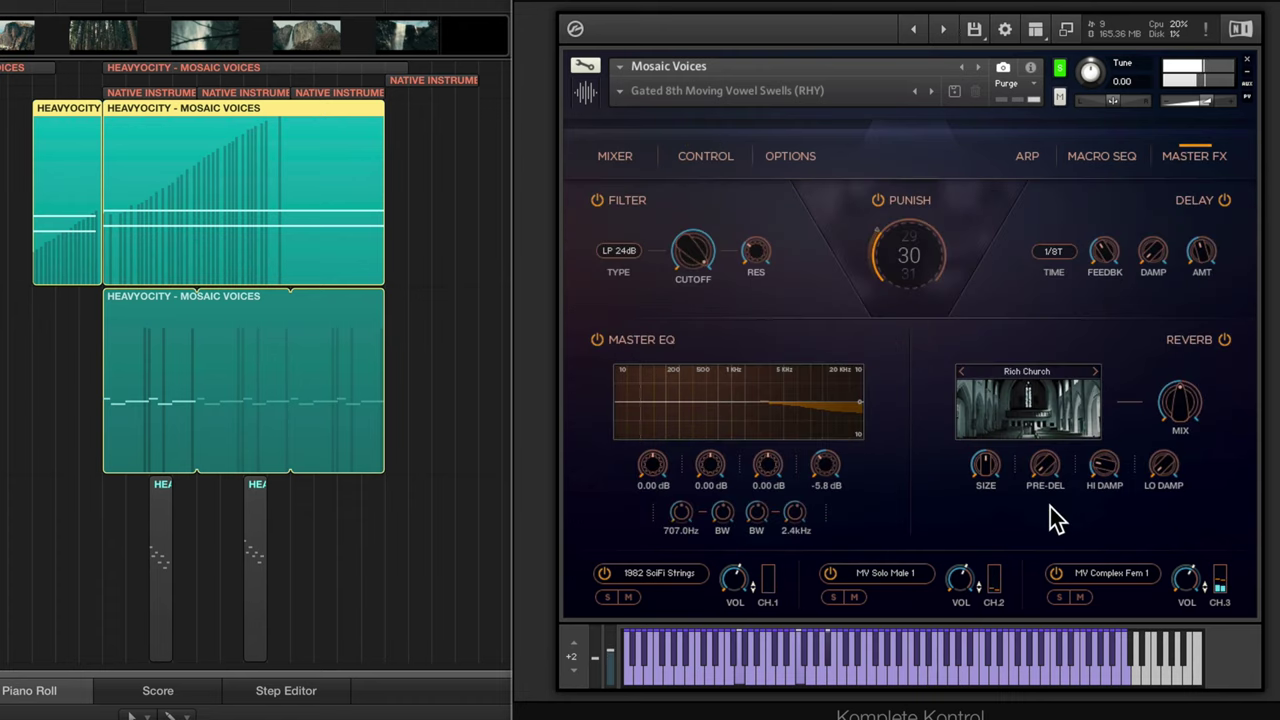
{"action": "right_click", "coordinate": [696, 252]}
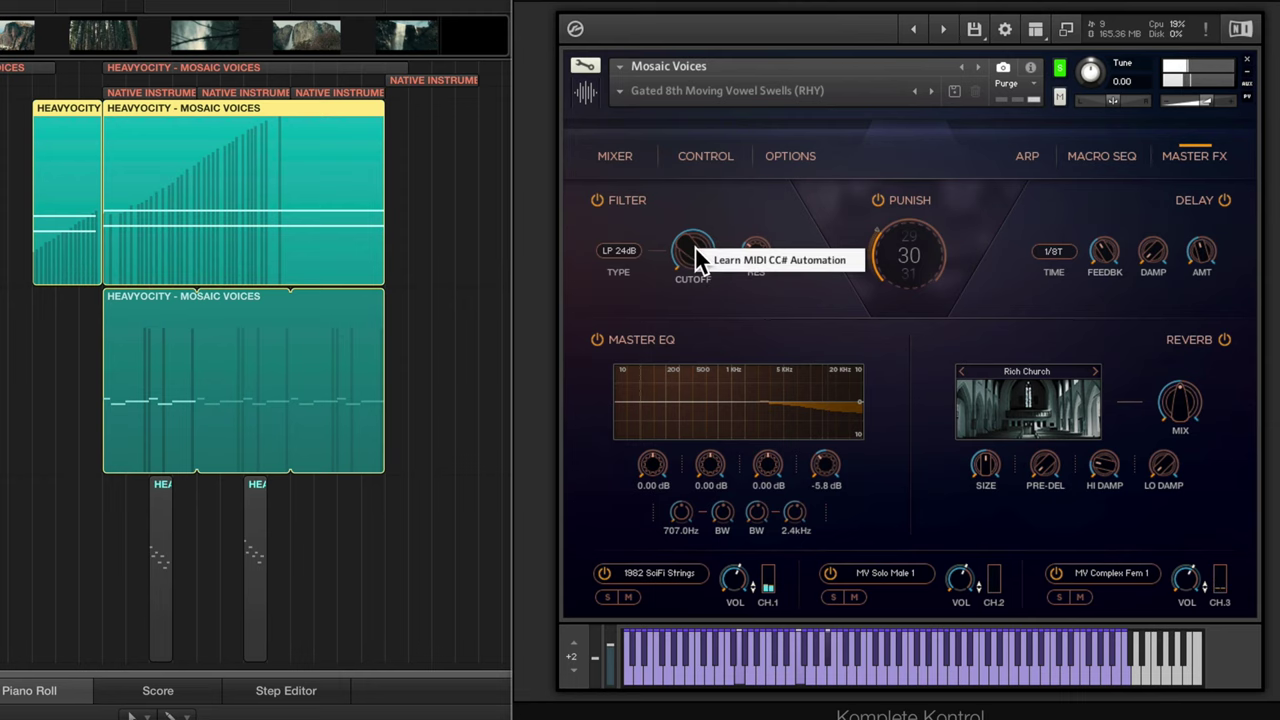
{"action": "left_click", "coordinate": [728, 262]}
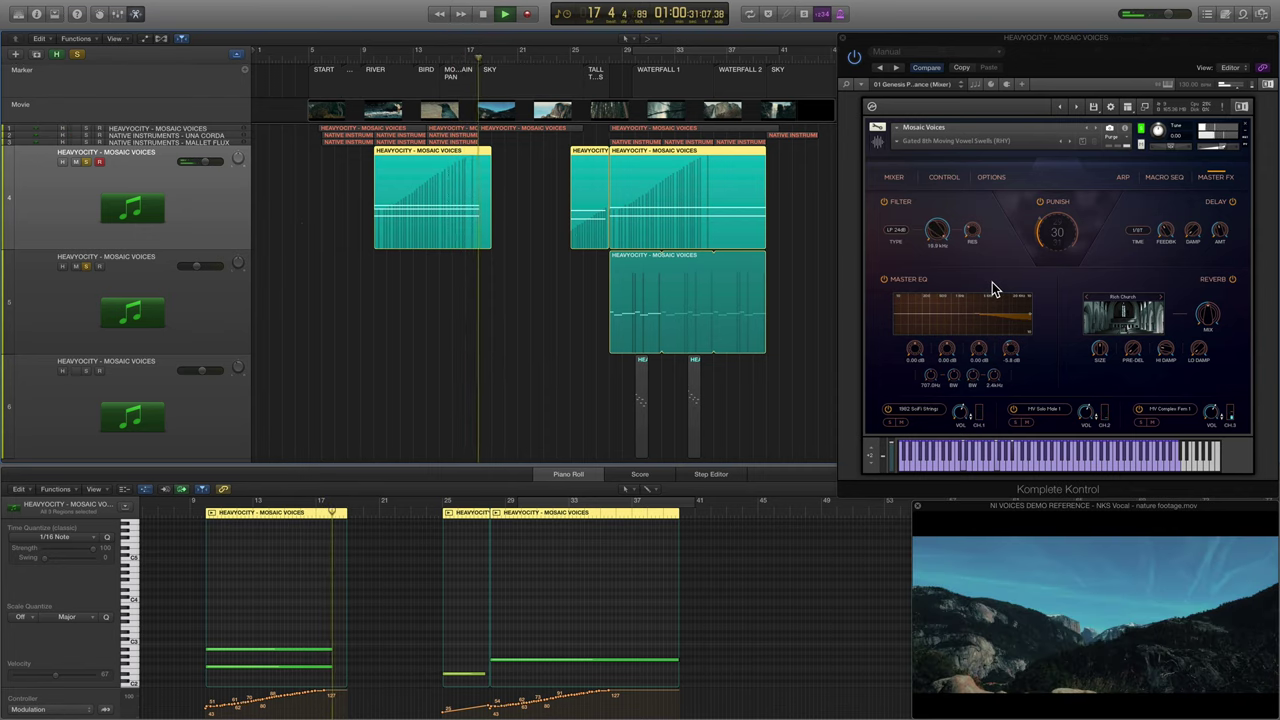
Leave only the Mosaic Voices track 5 soloed, bring up its instrument and play it from bar 28.
{"action": "key", "text": "space"}
{"action": "left_click", "coordinate": [150, 268]}
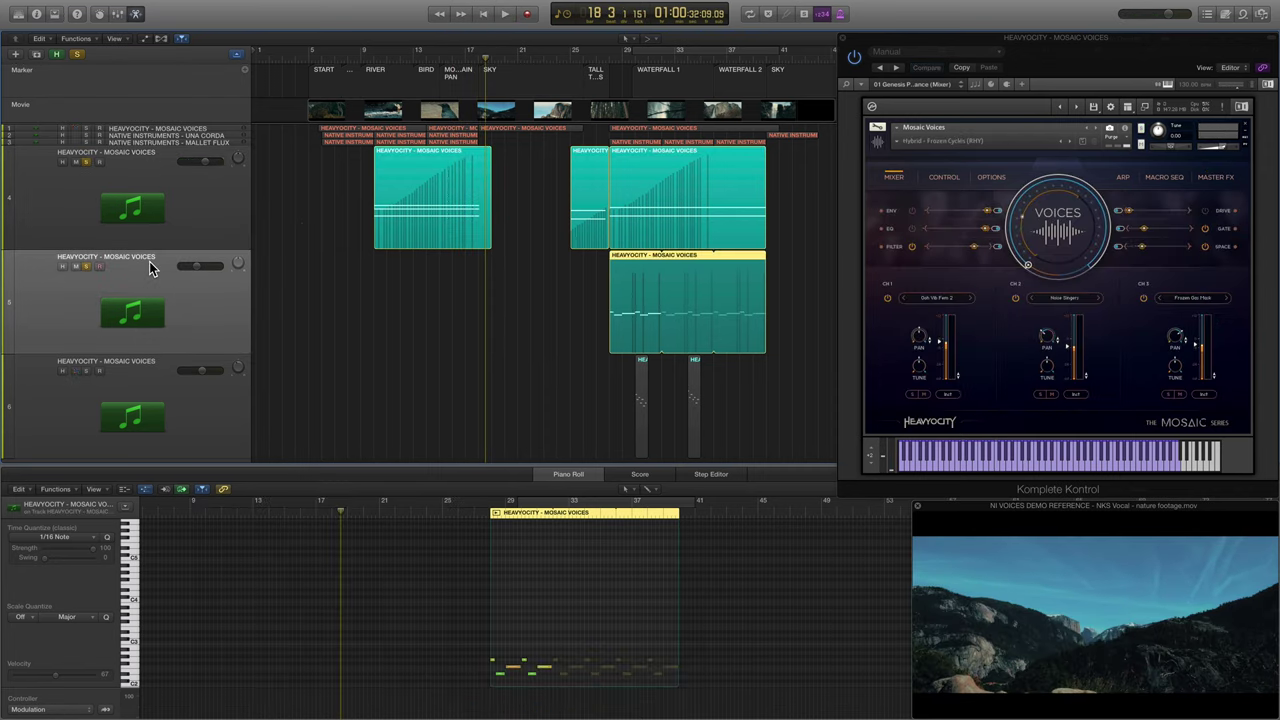
{"action": "left_click", "coordinate": [605, 59]}
{"action": "left_click", "coordinate": [87, 161]}
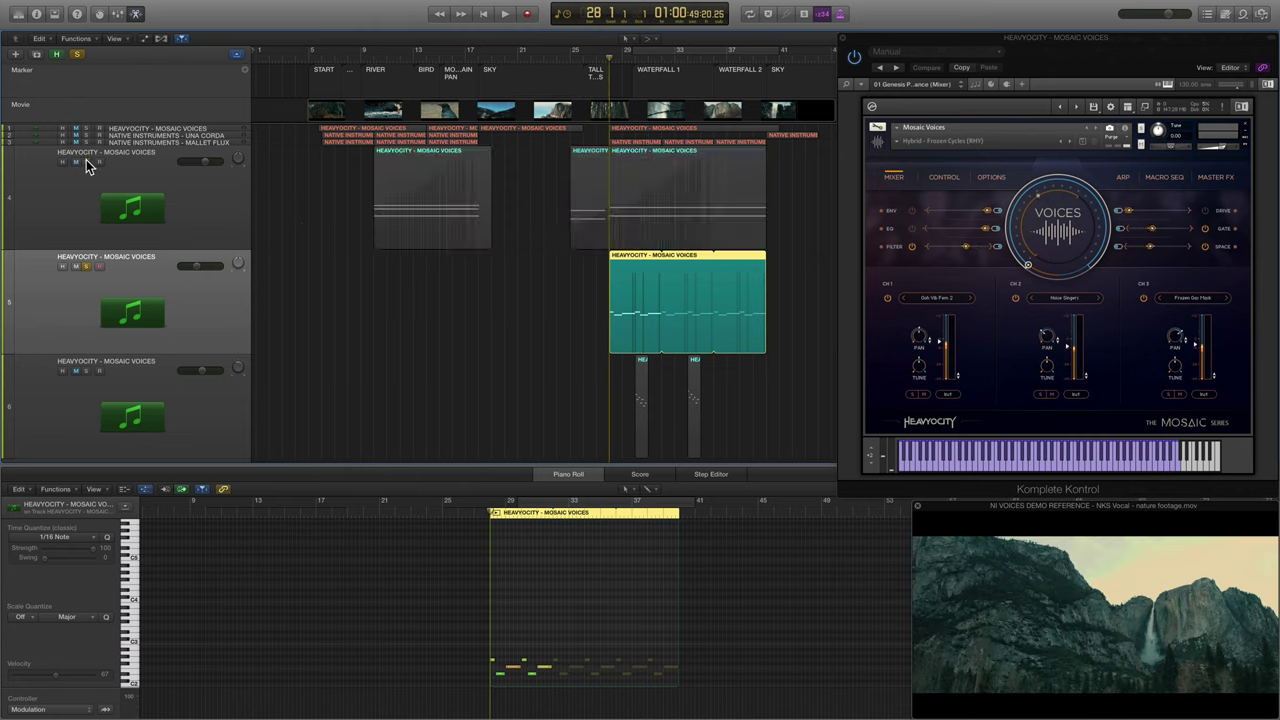
{"action": "key", "text": "space"}
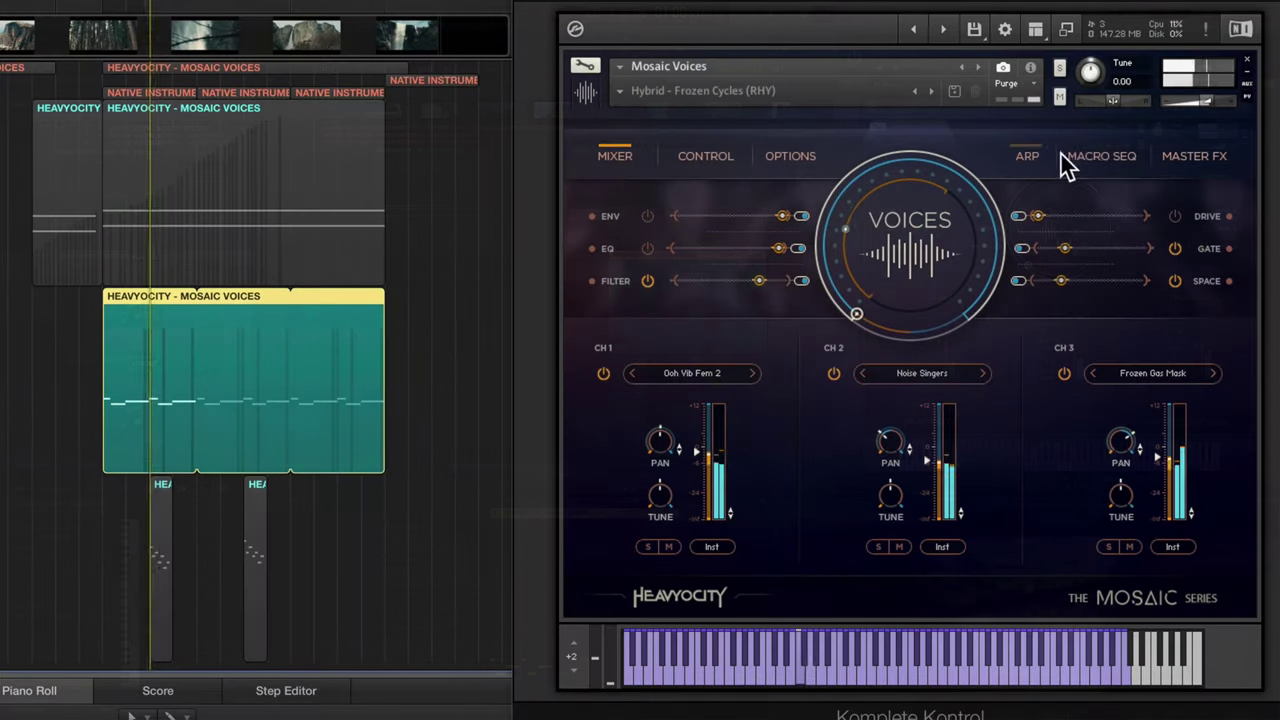
Look through the Macro Sequencer, Gate and Filter settings of the Frozen Cycles patch.
{"action": "left_click", "coordinate": [1157, 178]}
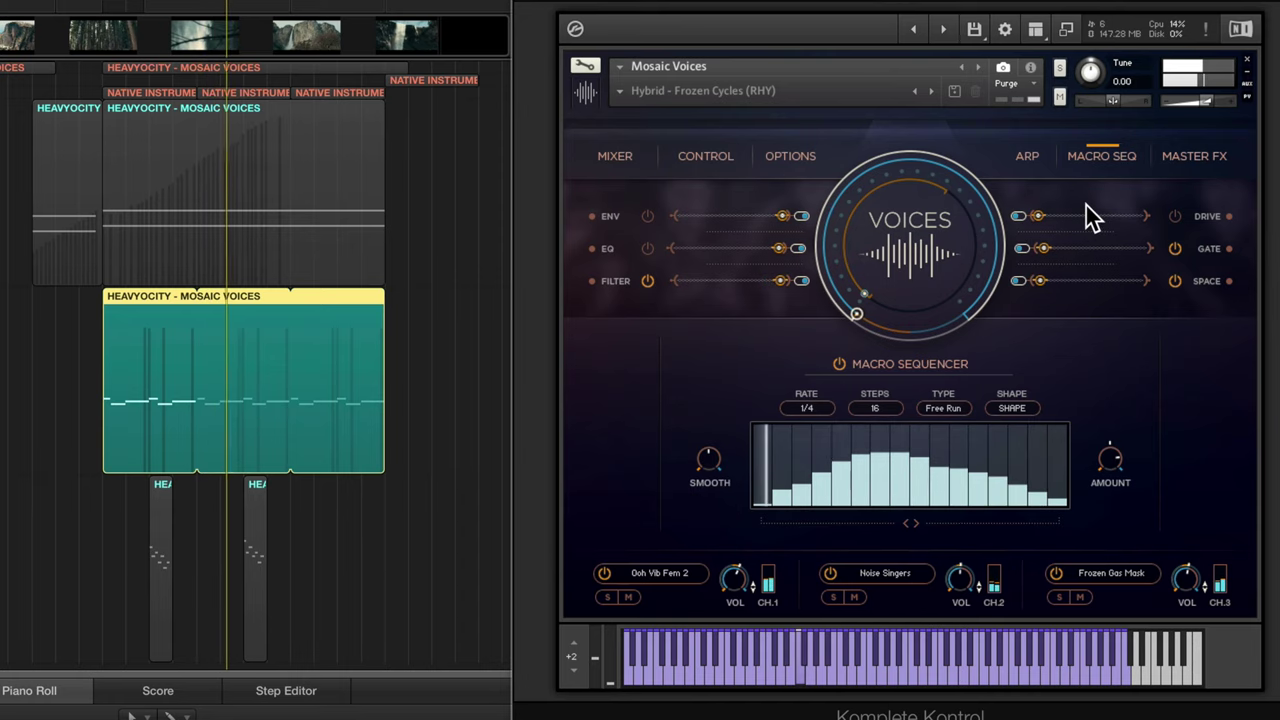
{"action": "left_click", "coordinate": [1206, 247]}
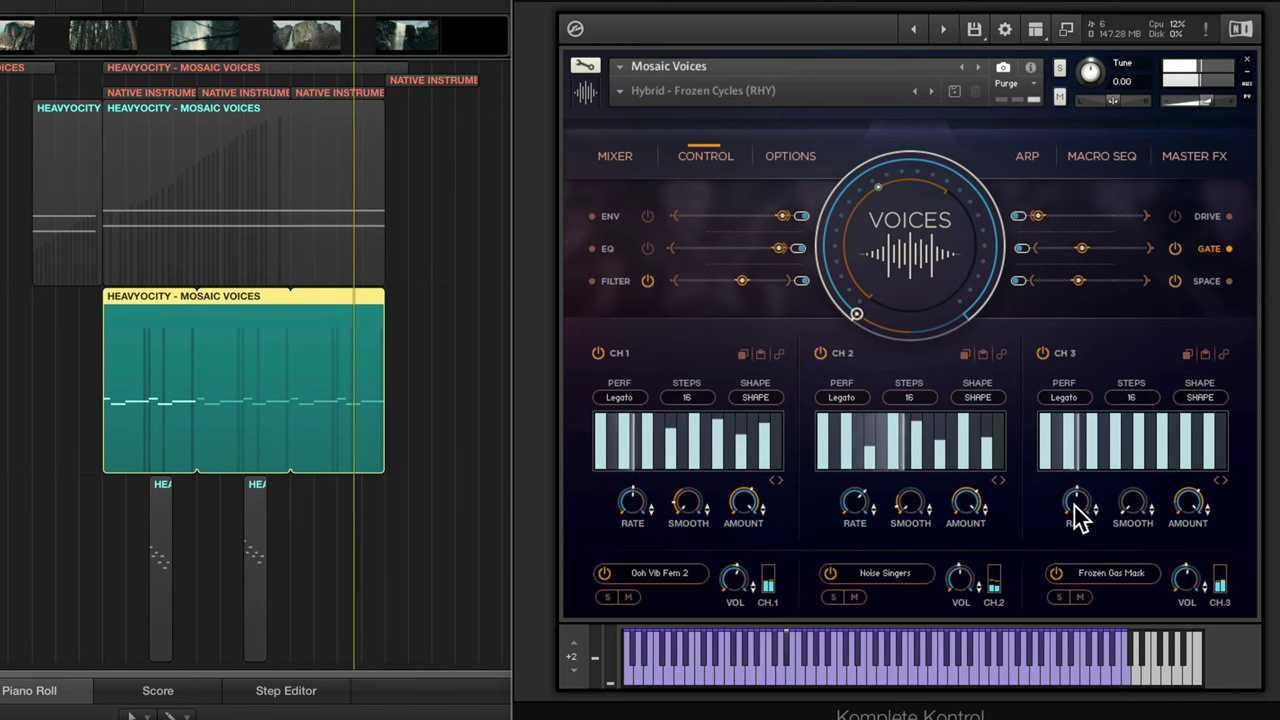
{"action": "left_click", "coordinate": [632, 276]}
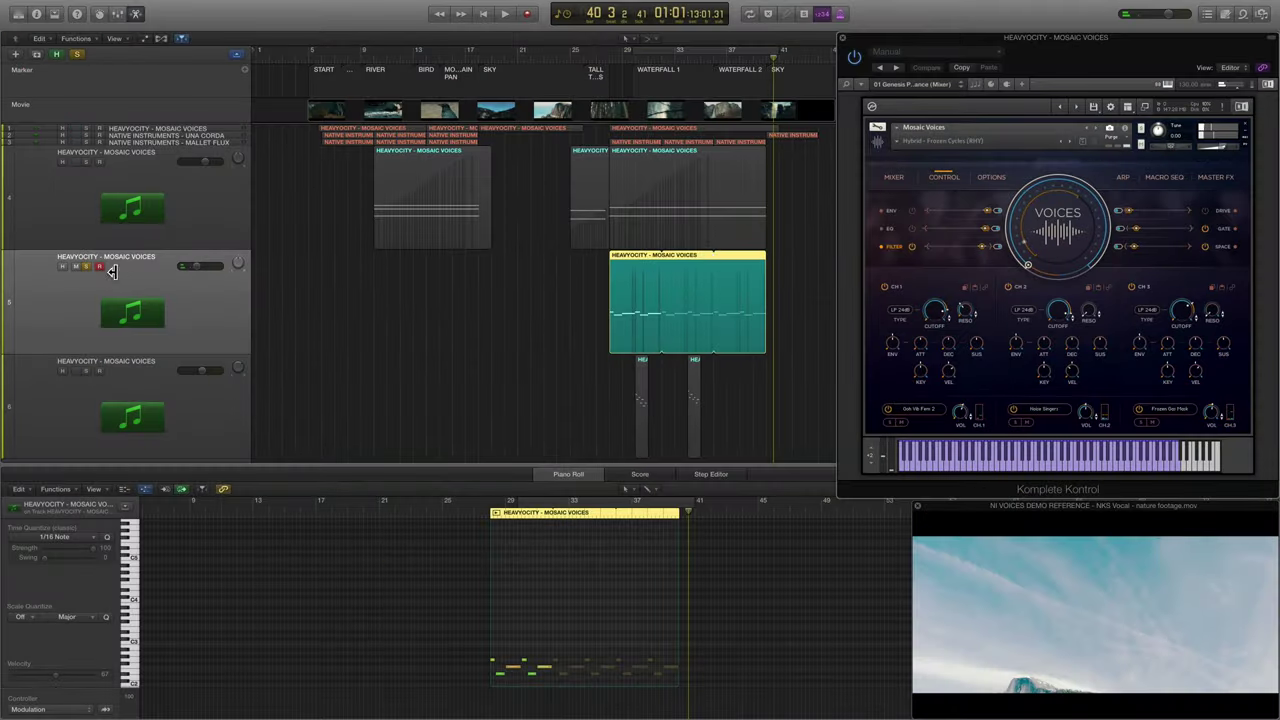
Solo Mosaic Voices track 6 in place of track 5, bring up its instrument and play it with bar 30 cycled.
{"action": "left_click", "coordinate": [84, 266]}
{"action": "left_click", "coordinate": [87, 372]}
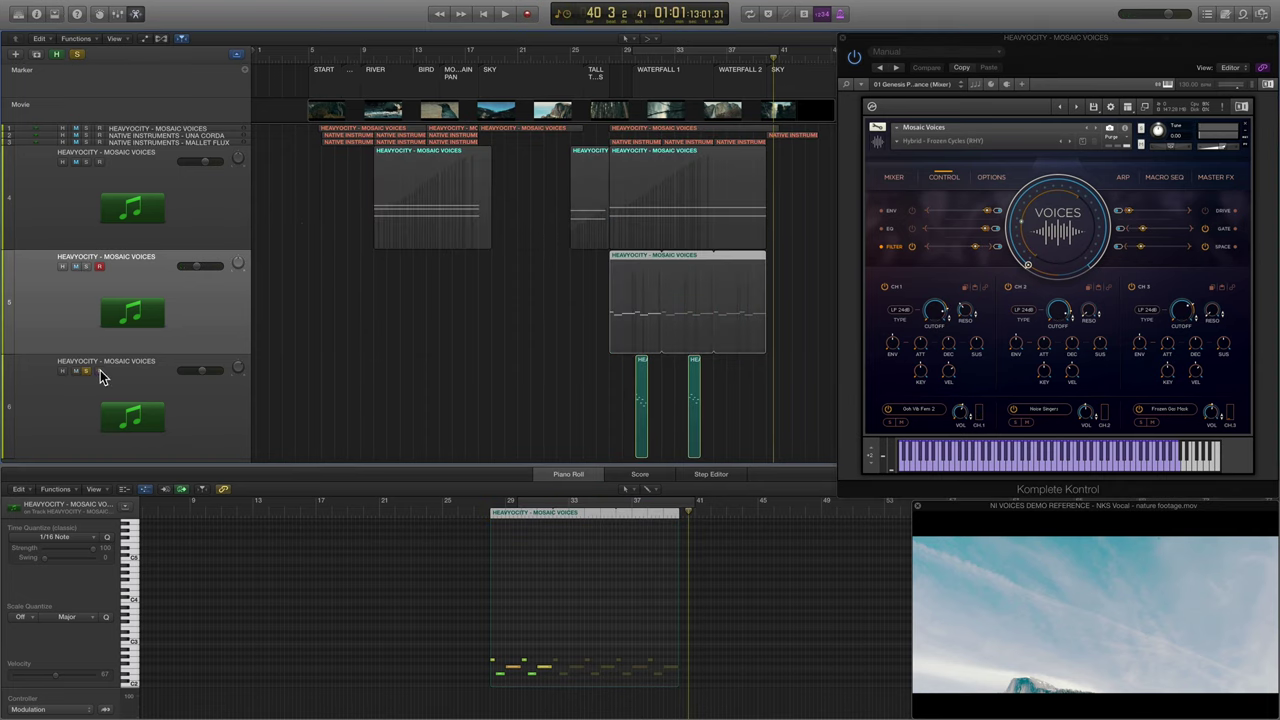
{"action": "left_click", "coordinate": [645, 60]}
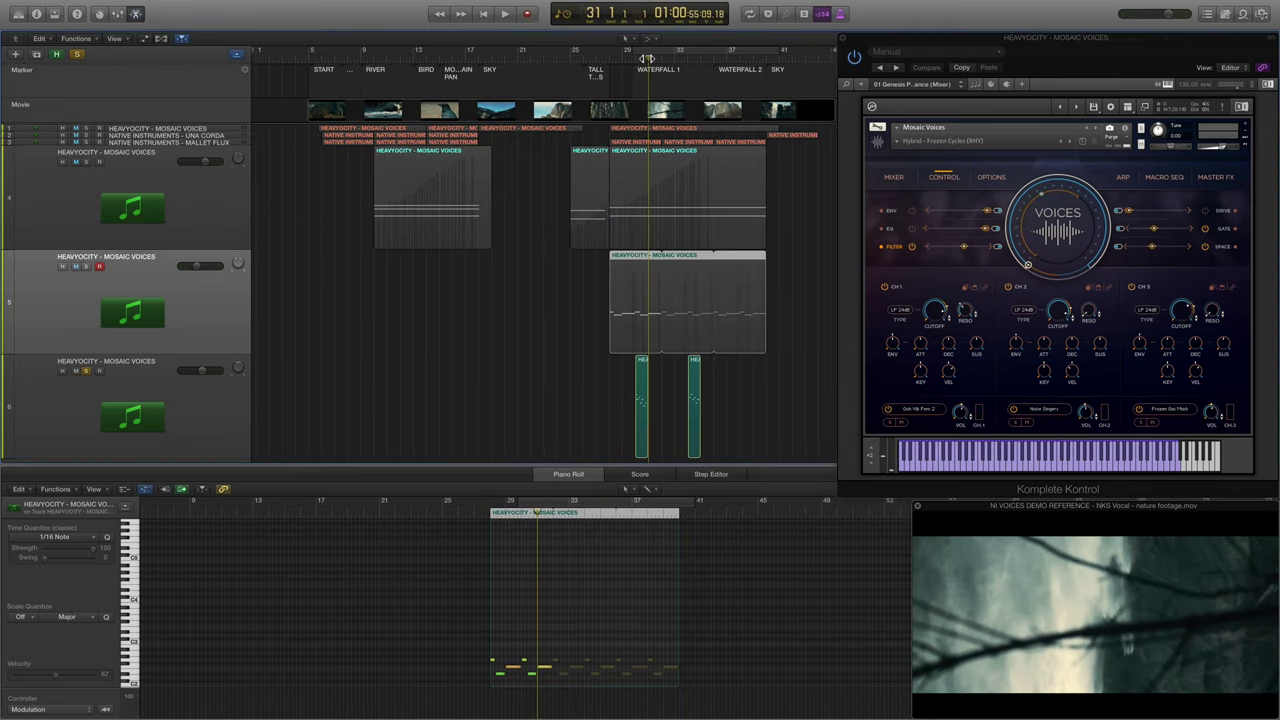
{"action": "left_click_drag", "start_coordinate": [631, 52], "coordinate": [645, 52]}
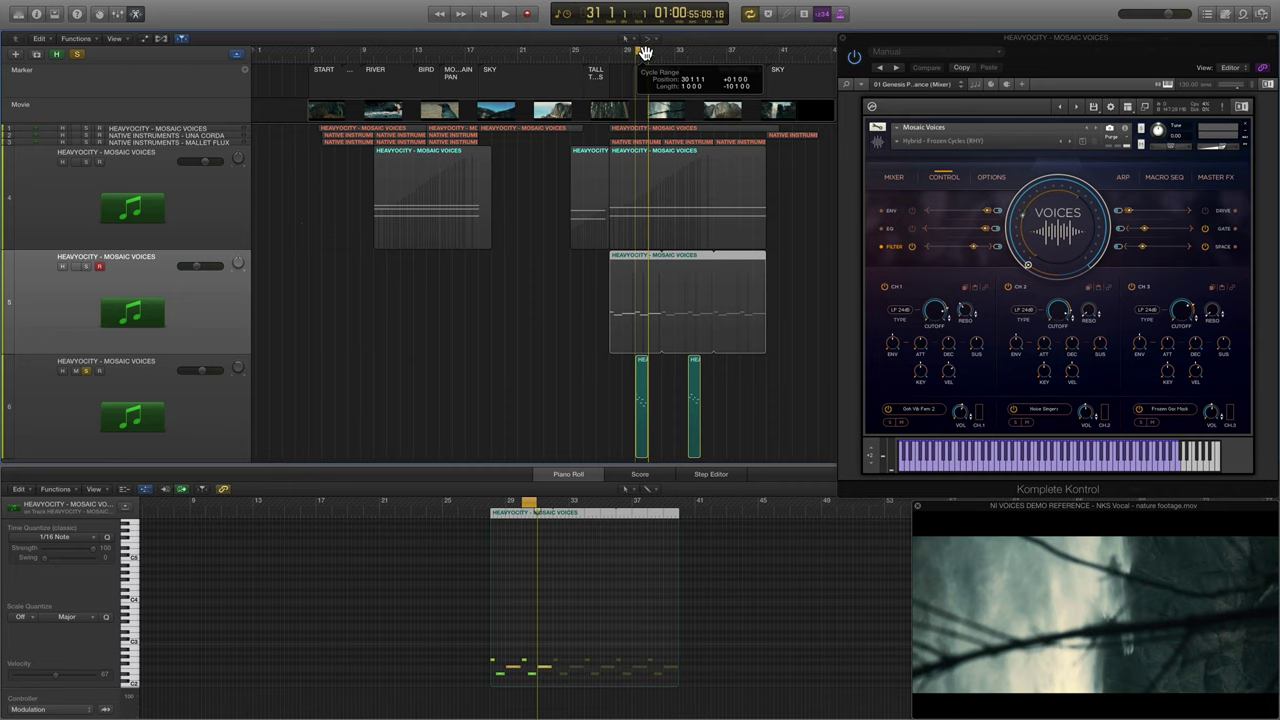
{"action": "left_click", "coordinate": [176, 407]}
{"action": "key", "text": "space"}
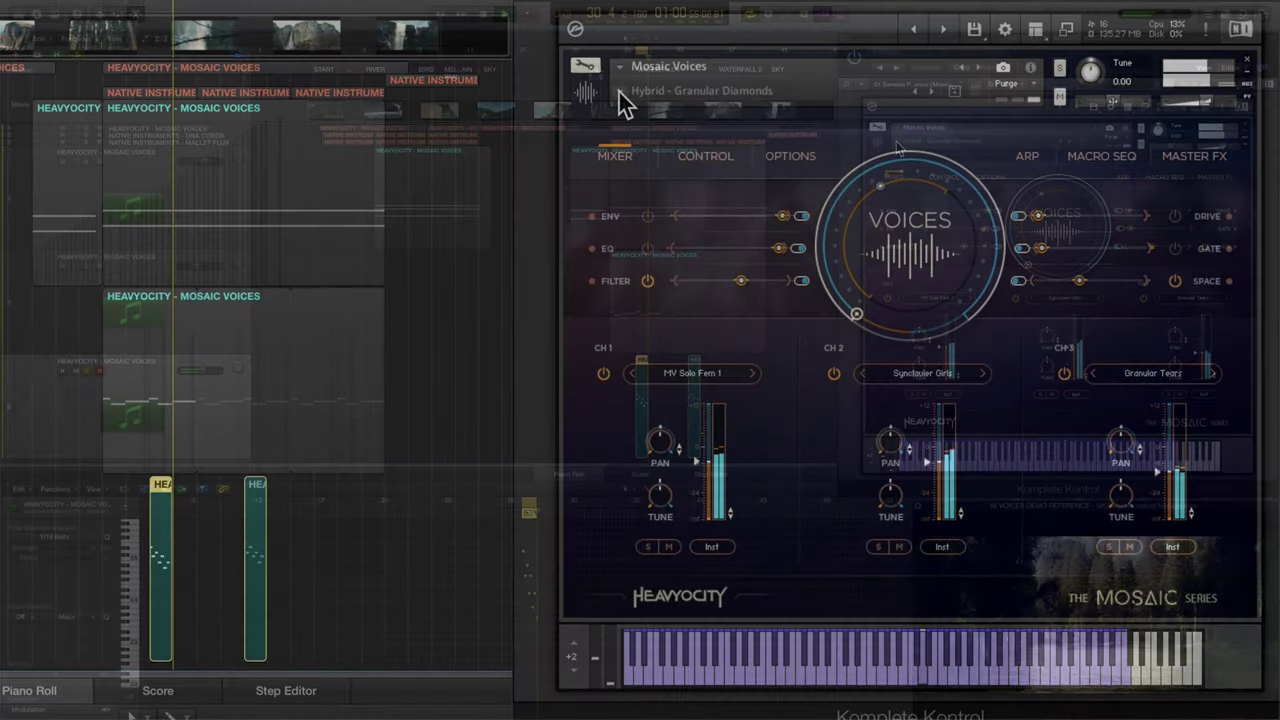
Load the Hybrid - Granular Diamonds preset from the Playables in Mosaic Voices' Hybrid category.
{"action": "left_click", "coordinate": [896, 141]}
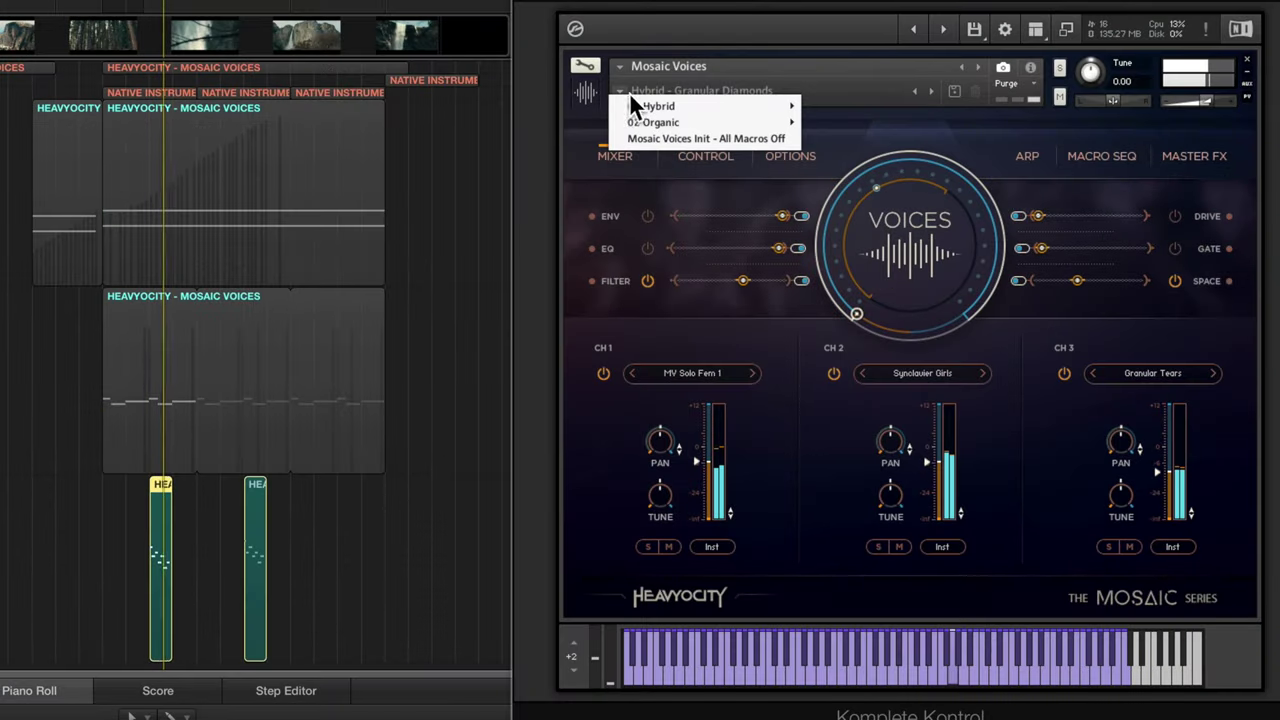
{"action": "mouse_move", "coordinate": [683, 103]}
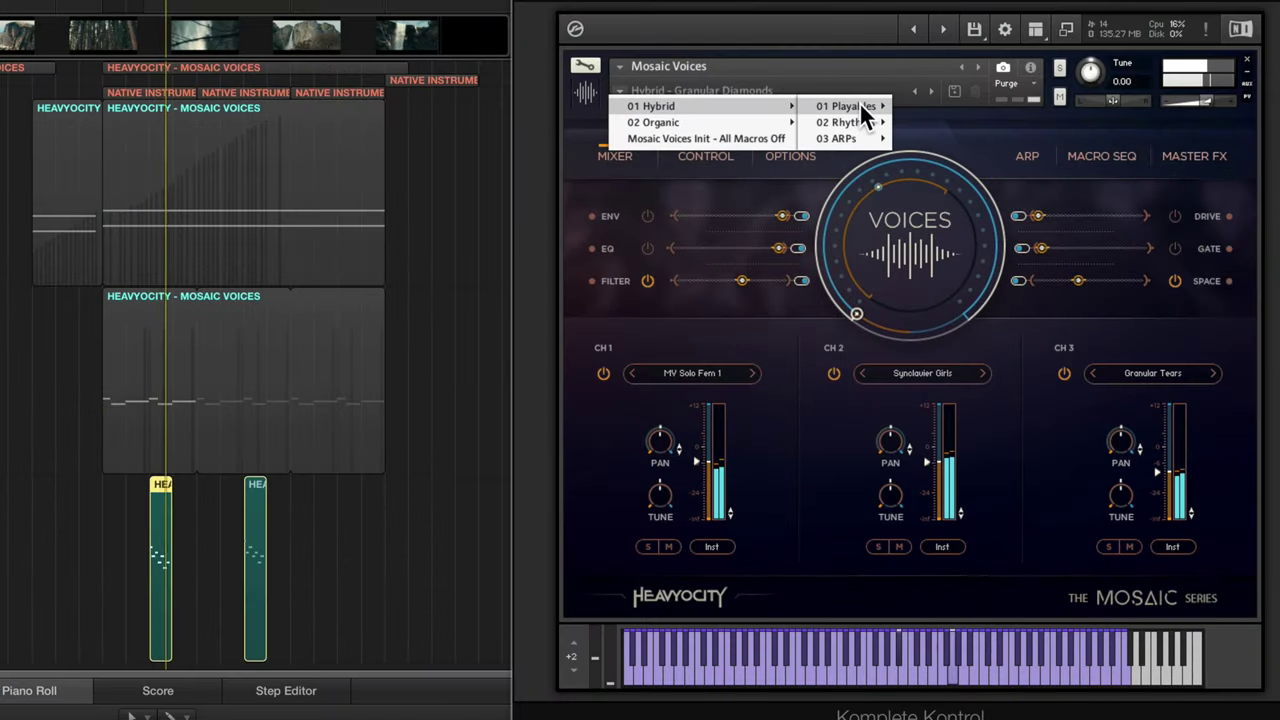
{"action": "mouse_move", "coordinate": [859, 104]}
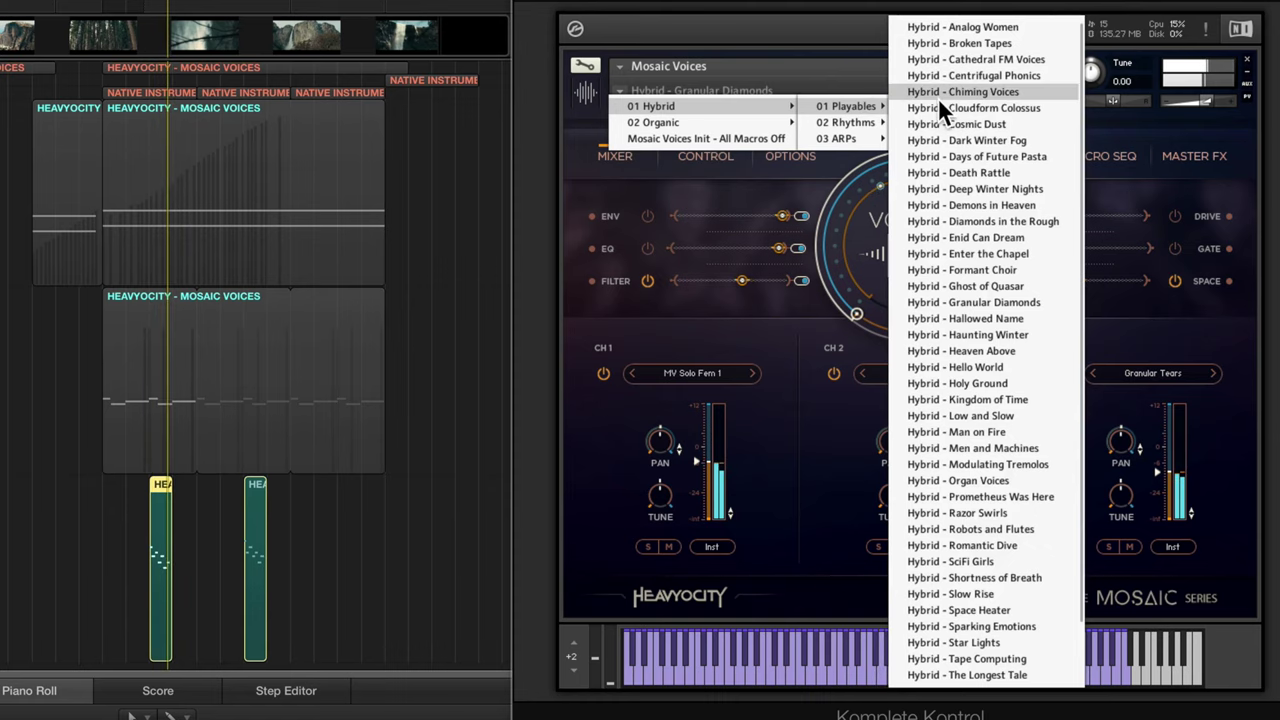
{"action": "left_click", "coordinate": [976, 300]}
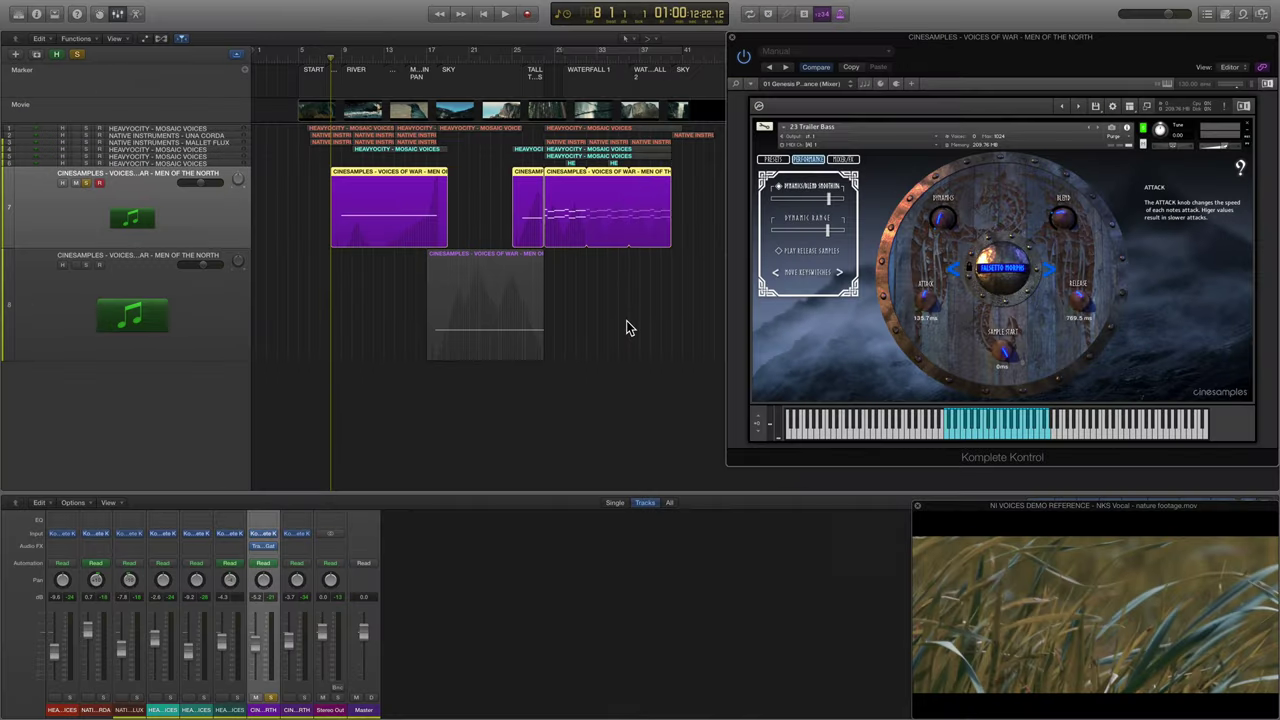
Find the 04 Trailer Bass preset among the FX Patches of the Voices of War instrument on track 7.
{"action": "left_click", "coordinate": [773, 160]}
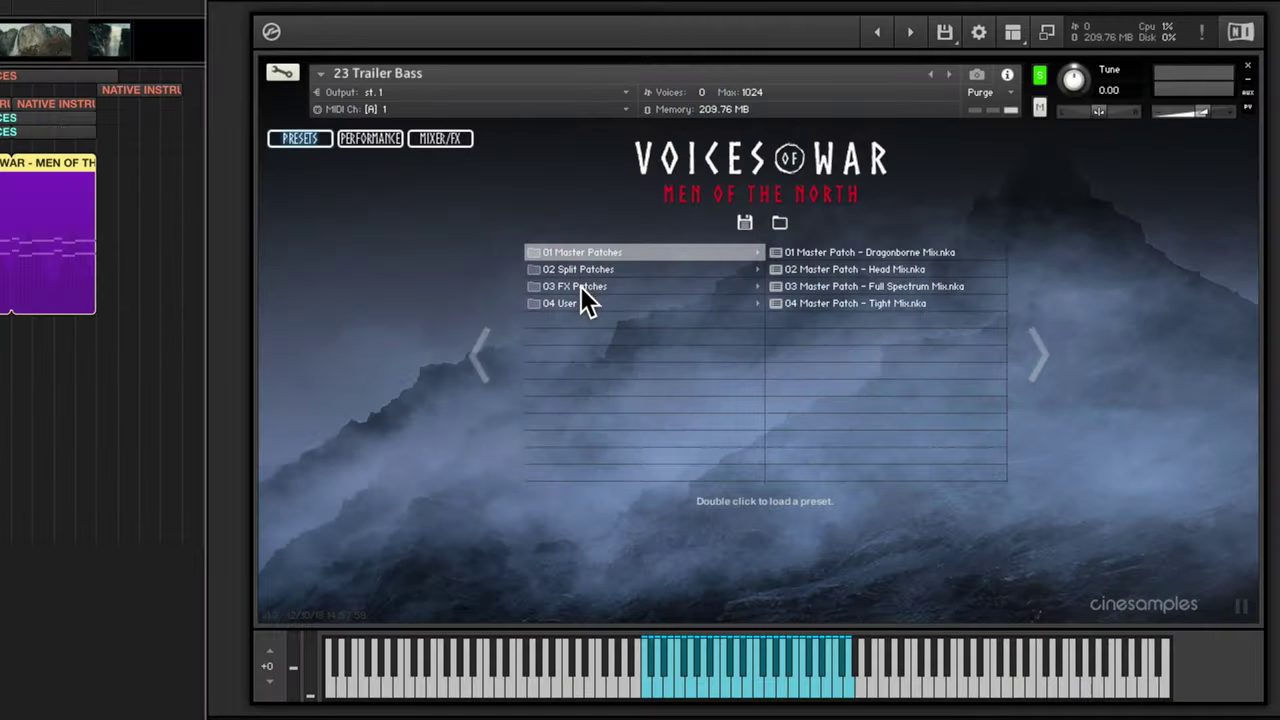
{"action": "left_click", "coordinate": [913, 234]}
{"action": "left_click", "coordinate": [843, 302]}
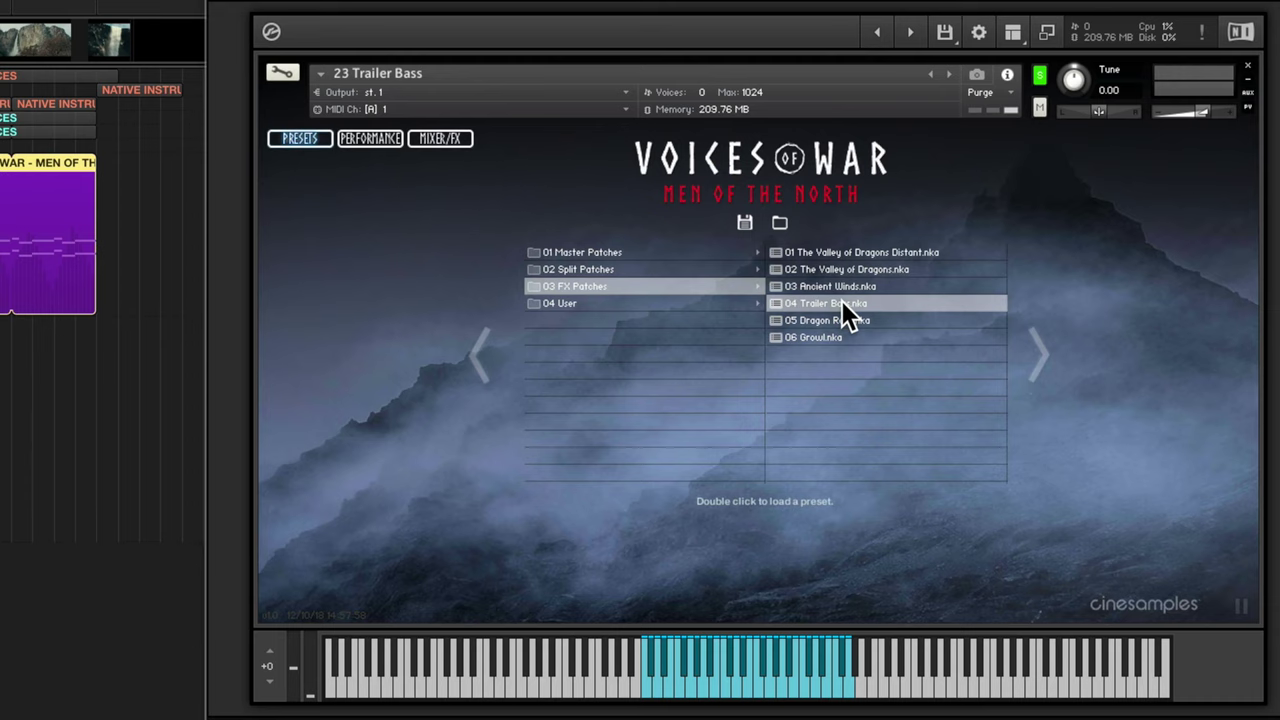
Set the Trailer Bass patch's attack to 16.8 ms and shorten its release on the performance page.
{"action": "left_click", "coordinate": [375, 138]}
{"action": "left_click_drag", "start_coordinate": [606, 429], "coordinate": [606, 424]}
{"action": "left_click_drag", "start_coordinate": [910, 413], "coordinate": [914, 462]}
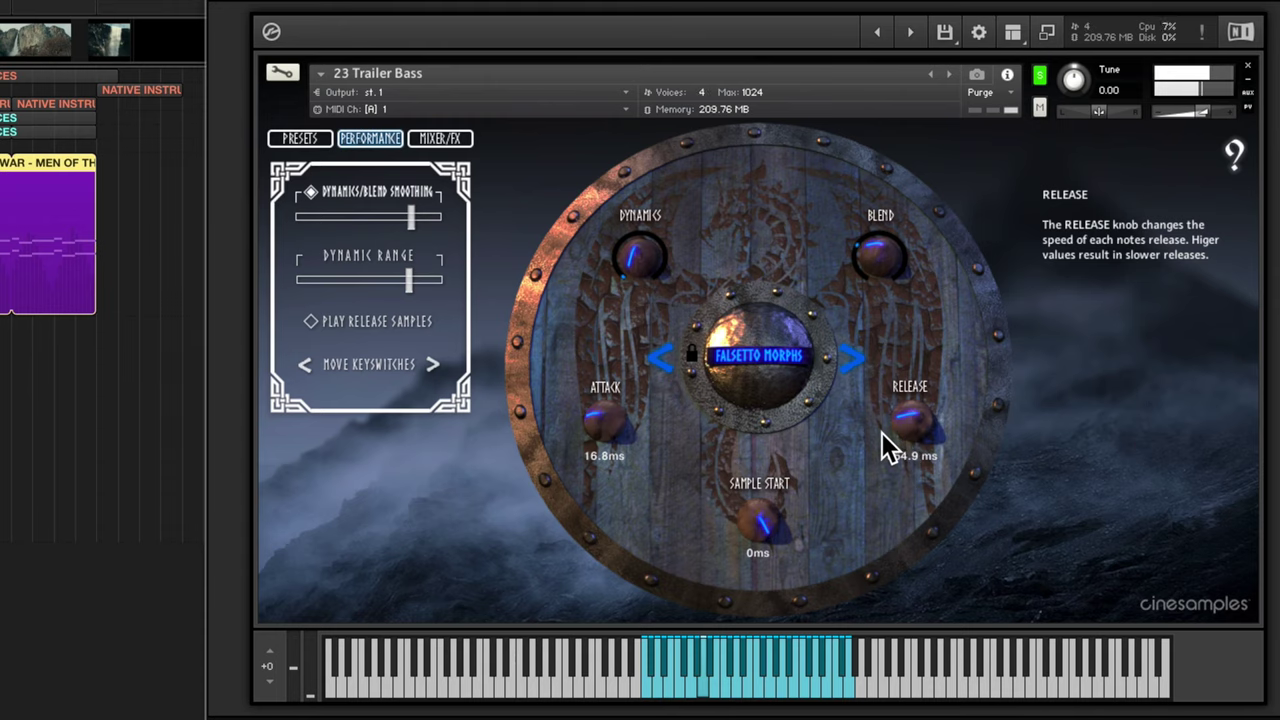
Assign the Saturation knob in the Trailer Bass mixer and effects page to a MIDI controller with MIDI CC learn.
{"action": "left_click", "coordinate": [455, 139]}
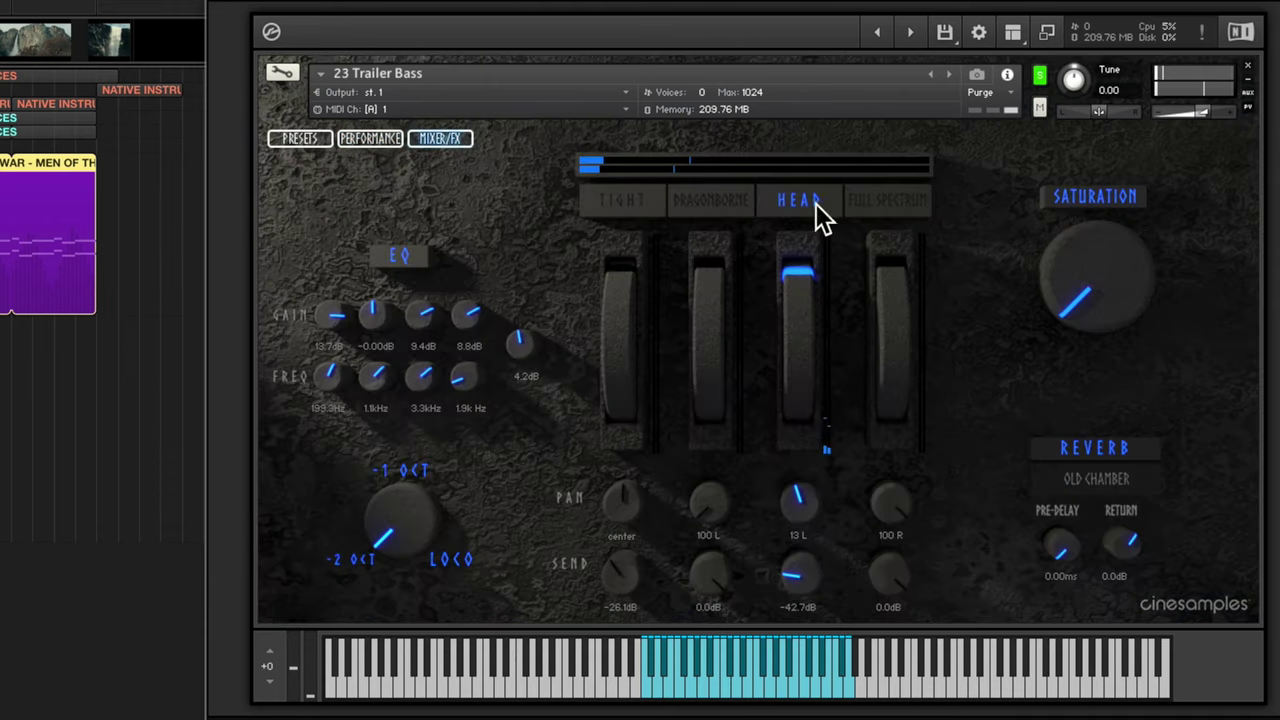
{"action": "right_click", "coordinate": [1082, 251]}
{"action": "left_click", "coordinate": [1097, 267]}
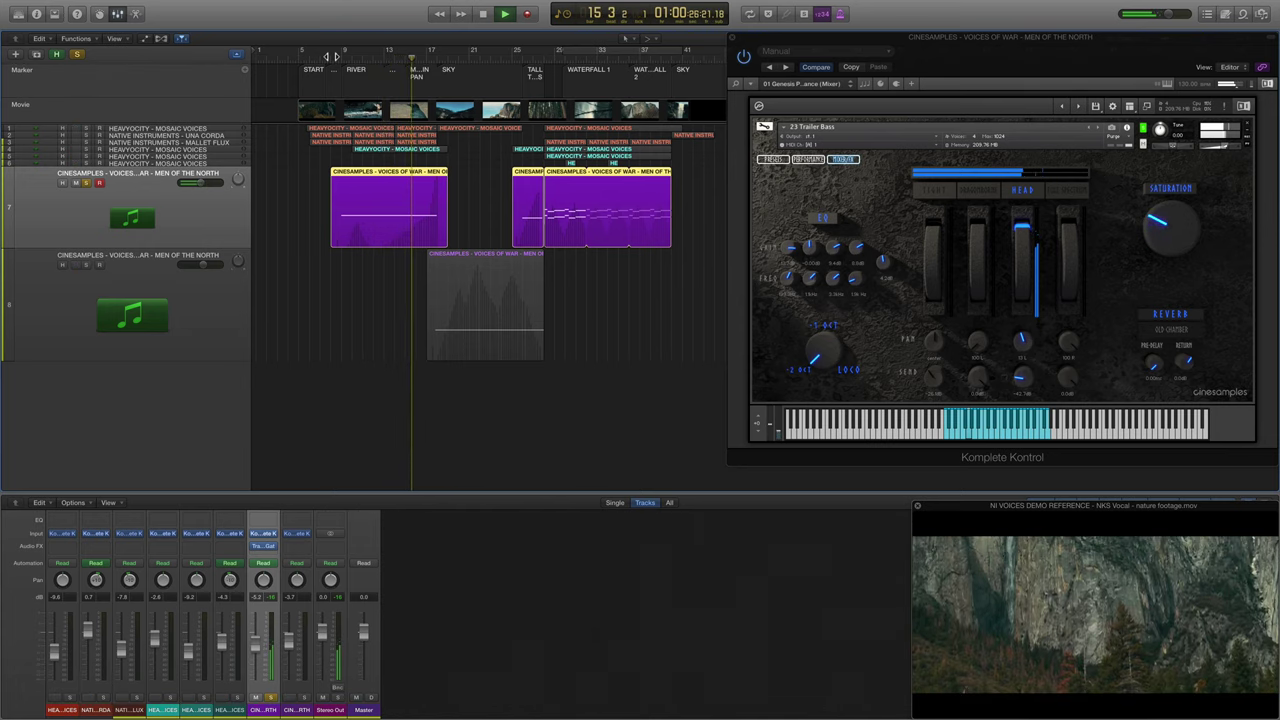
Bring up the Trance Gate effect of track 7, place its window clear of the regions and show the track automation.
{"action": "left_click", "coordinate": [264, 548]}
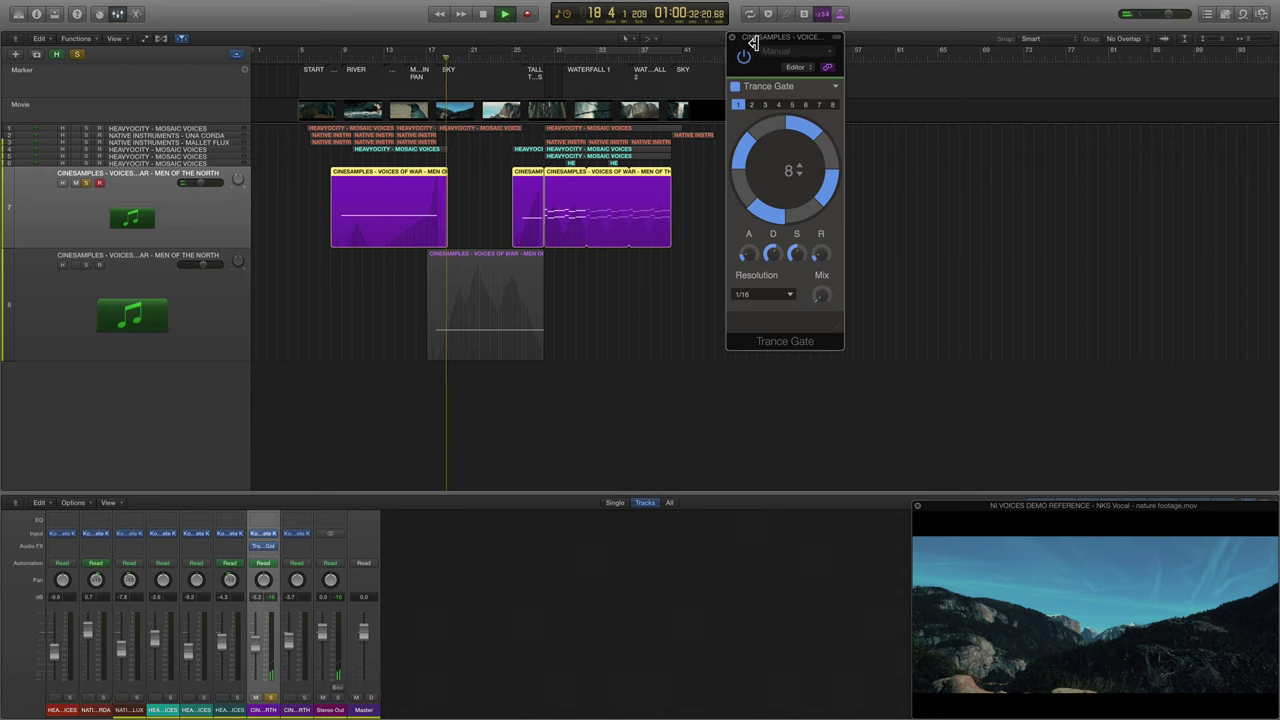
{"action": "left_click_drag", "start_coordinate": [752, 42], "coordinate": [718, 204]}
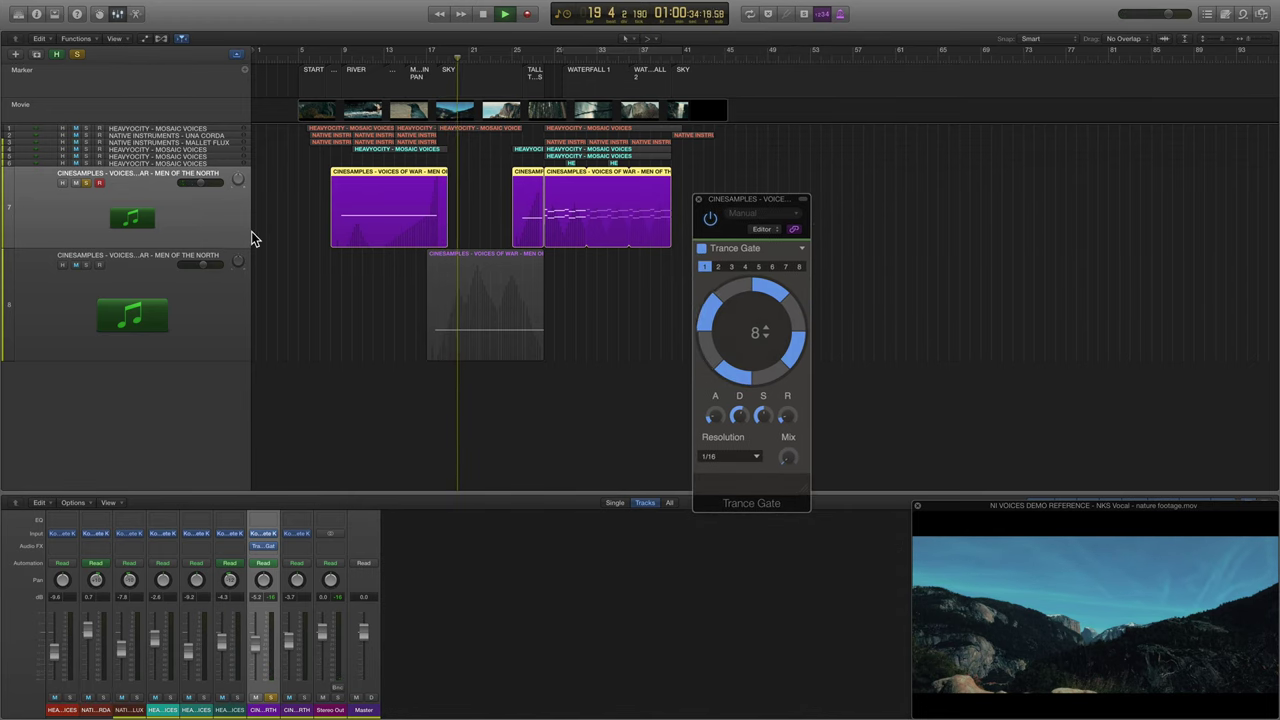
{"action": "key", "text": "a"}
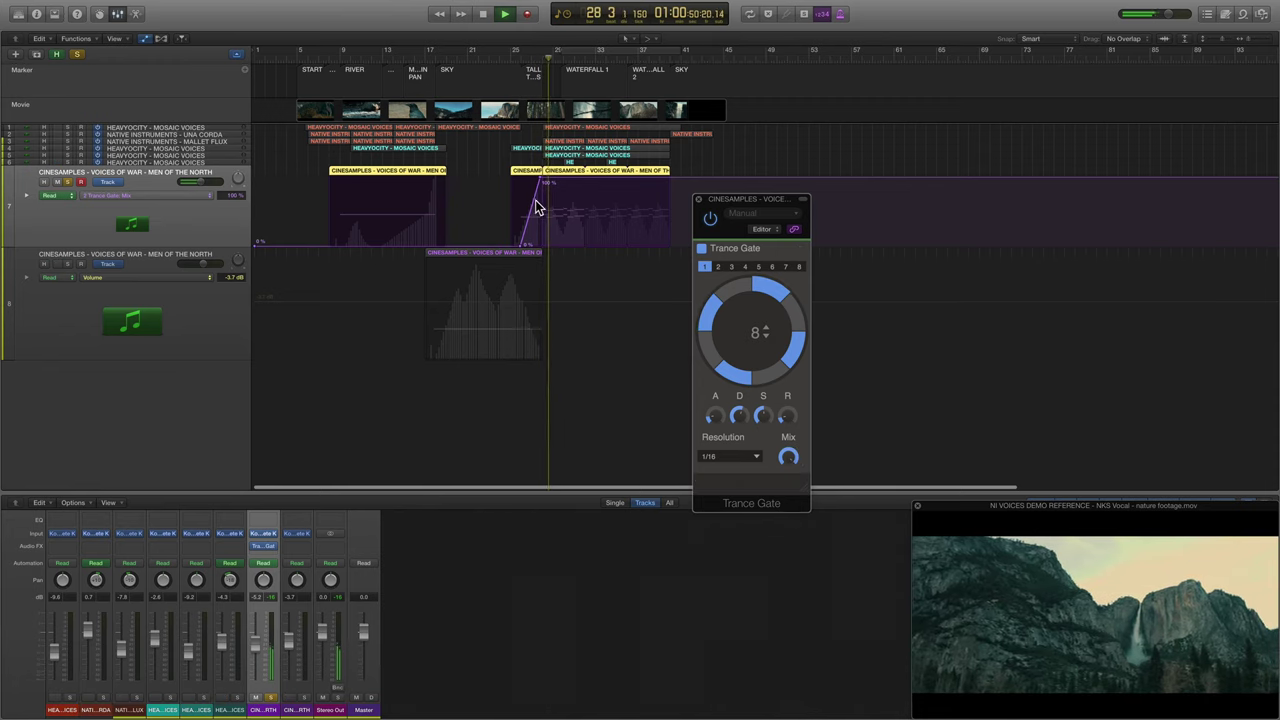
Try dropping track 7's Trance Gate Mix automation to 0% near bar 32, and return the point to 100%.
{"action": "left_click", "coordinate": [582, 183]}
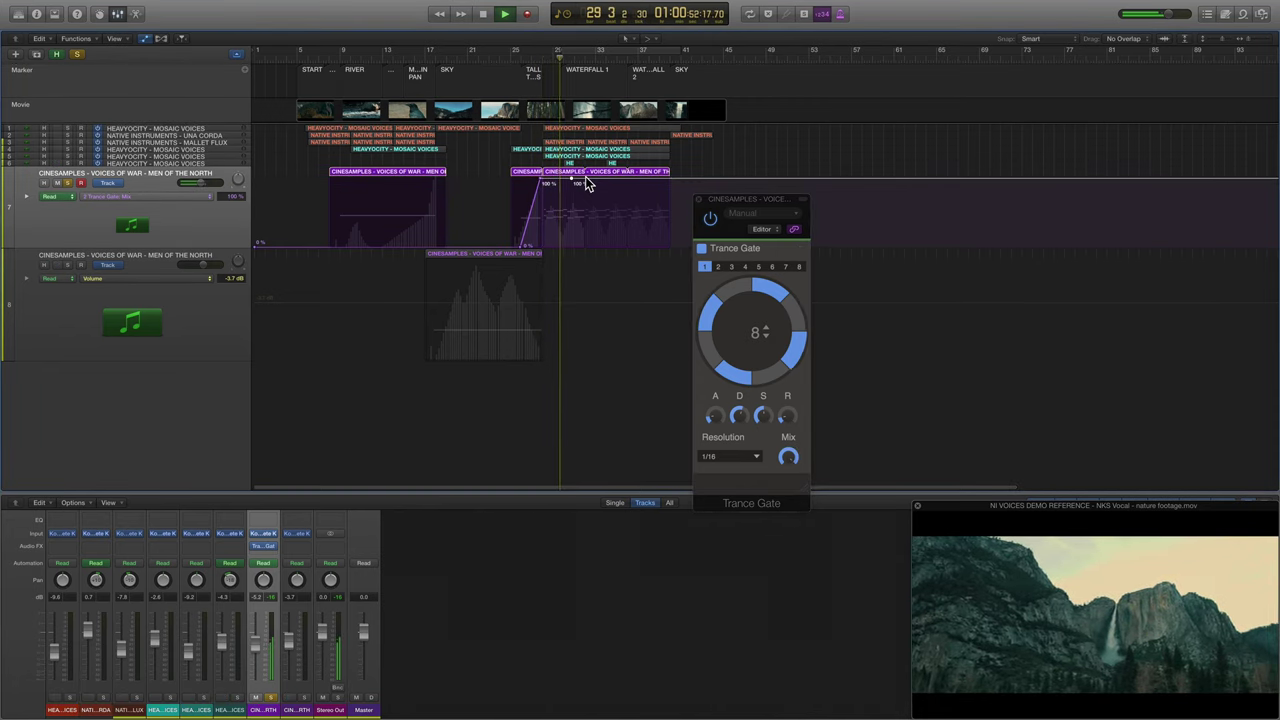
{"action": "left_click_drag", "start_coordinate": [587, 184], "coordinate": [588, 260]}
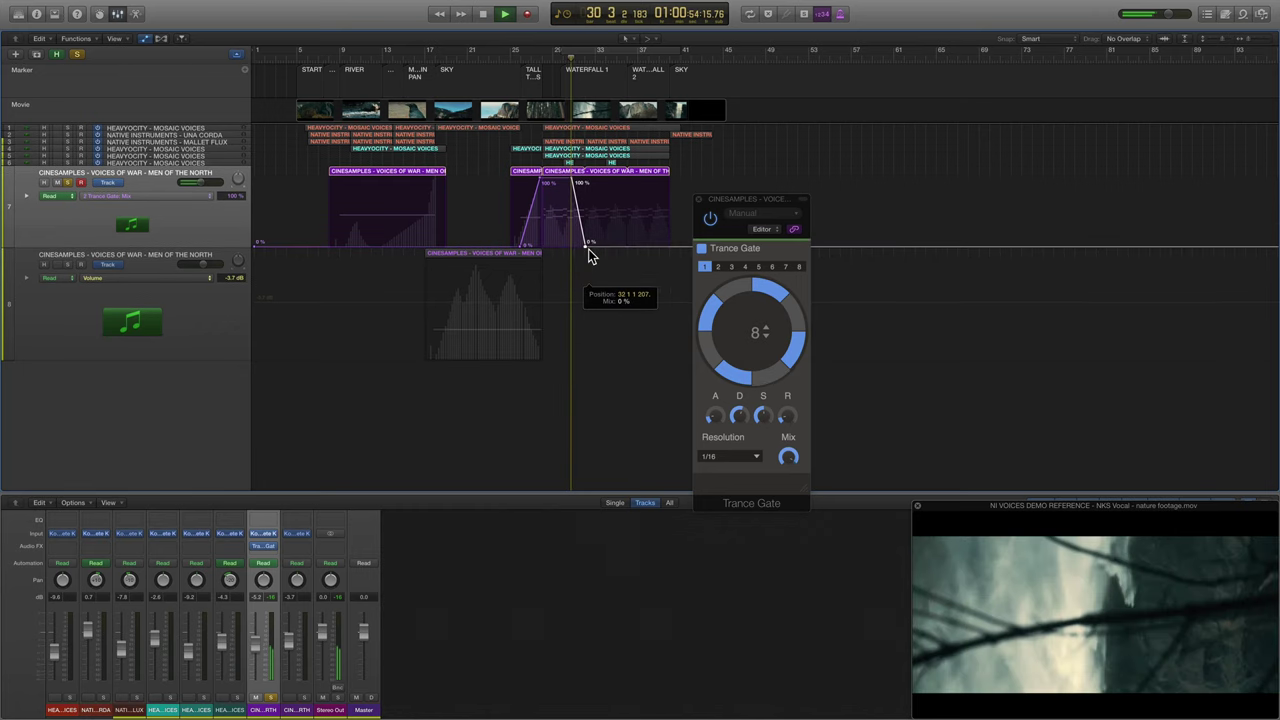
{"action": "left_click_drag", "start_coordinate": [587, 246], "coordinate": [589, 183]}
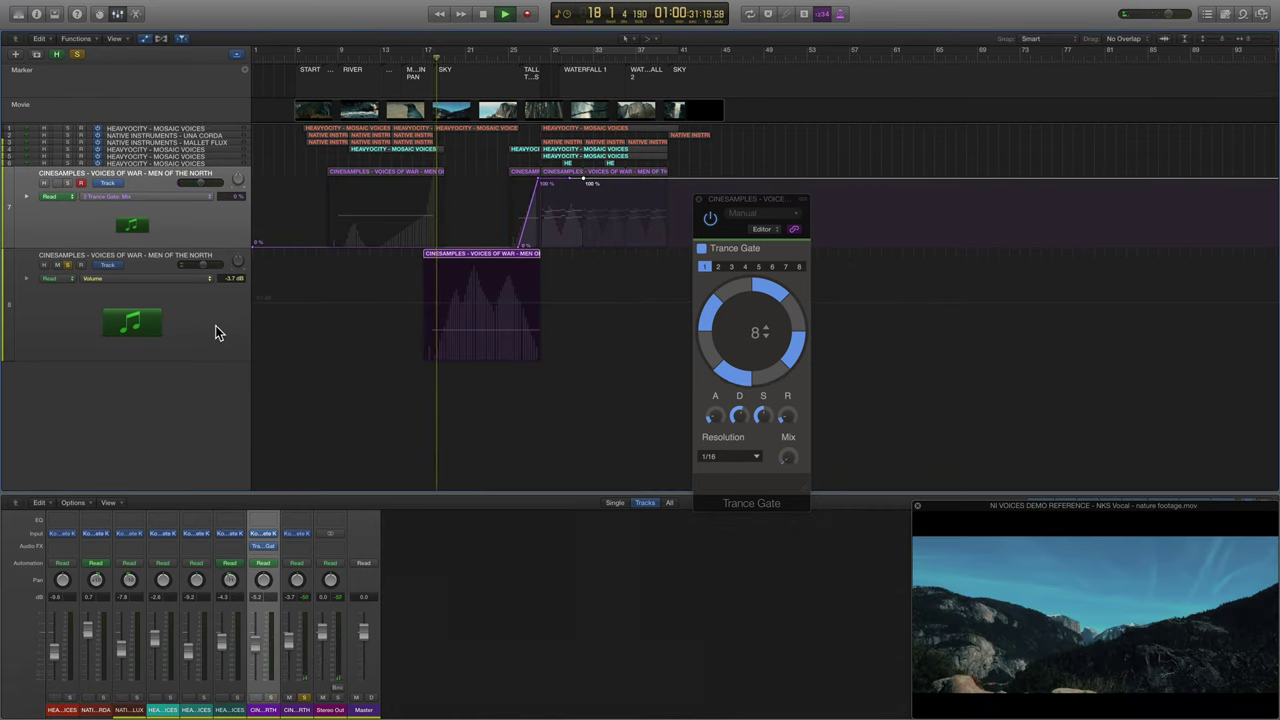
Bring up track 8's Voices of War instrument, find 12 Whisper Words in its Split Patches and return to the performance page.
{"action": "left_click", "coordinate": [206, 324]}
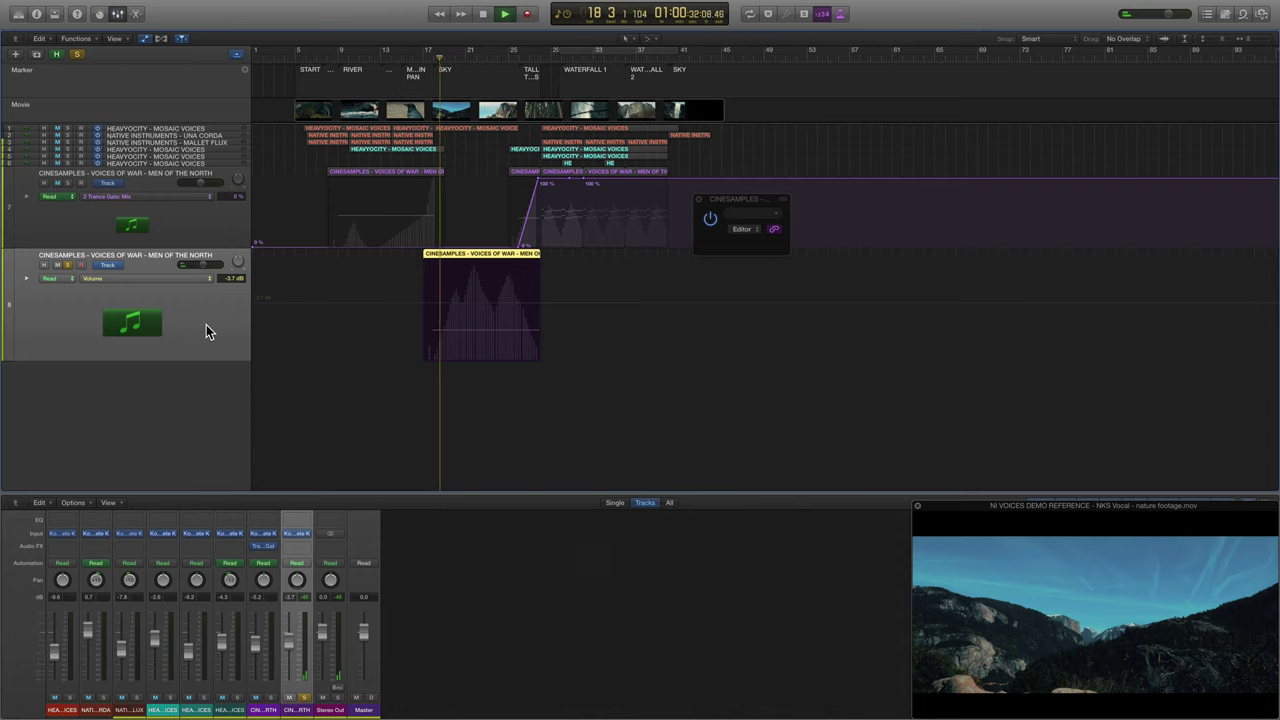
{"action": "left_click", "coordinate": [297, 537]}
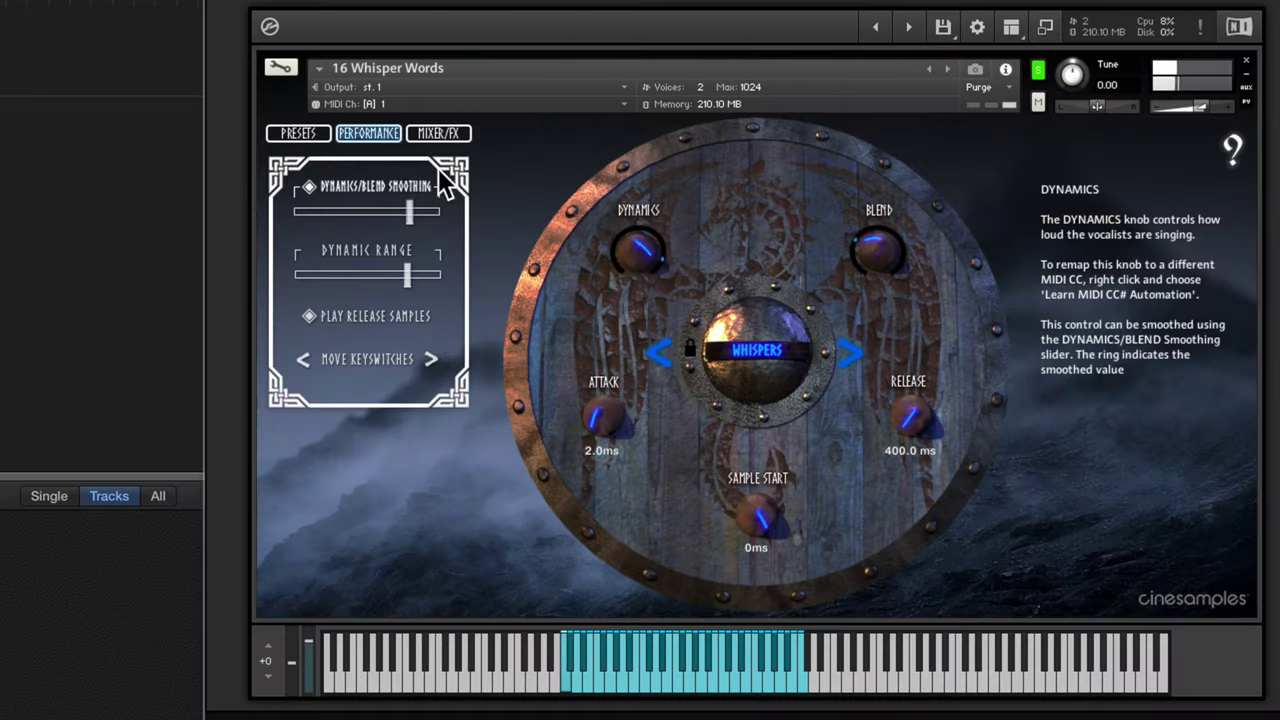
{"action": "left_click", "coordinate": [298, 133]}
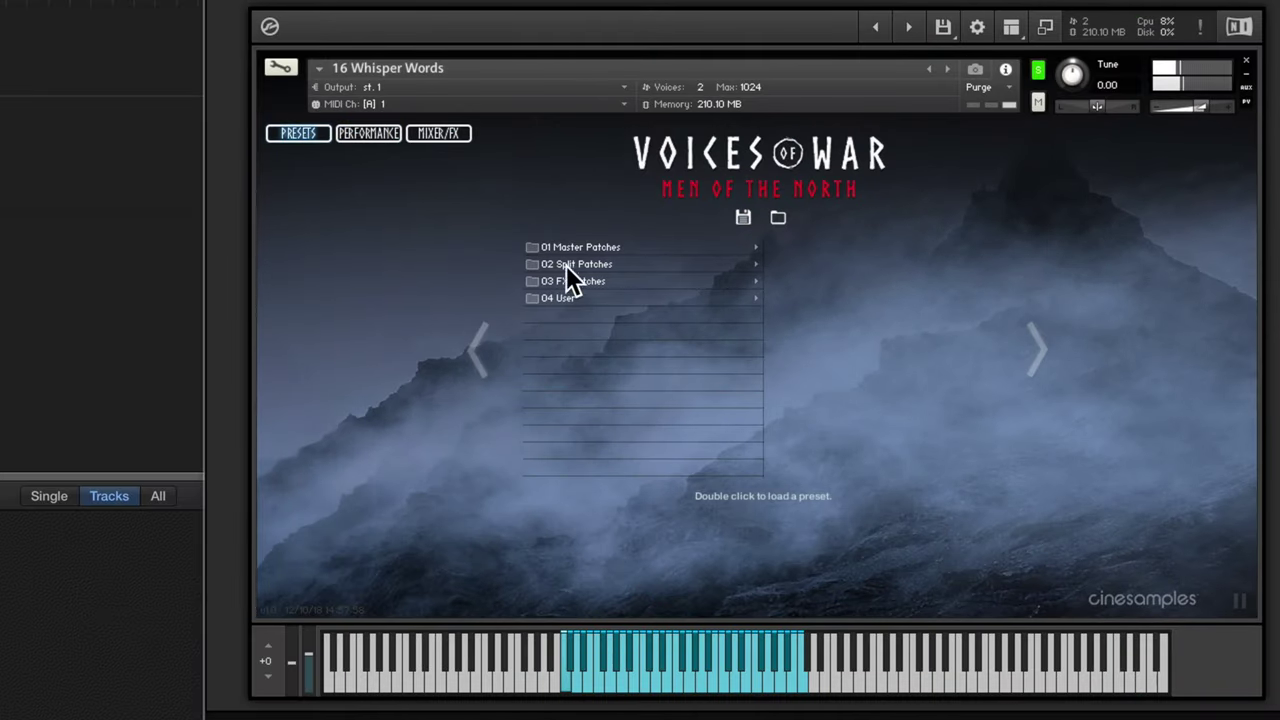
{"action": "left_click", "coordinate": [591, 281]}
{"action": "left_click", "coordinate": [594, 265]}
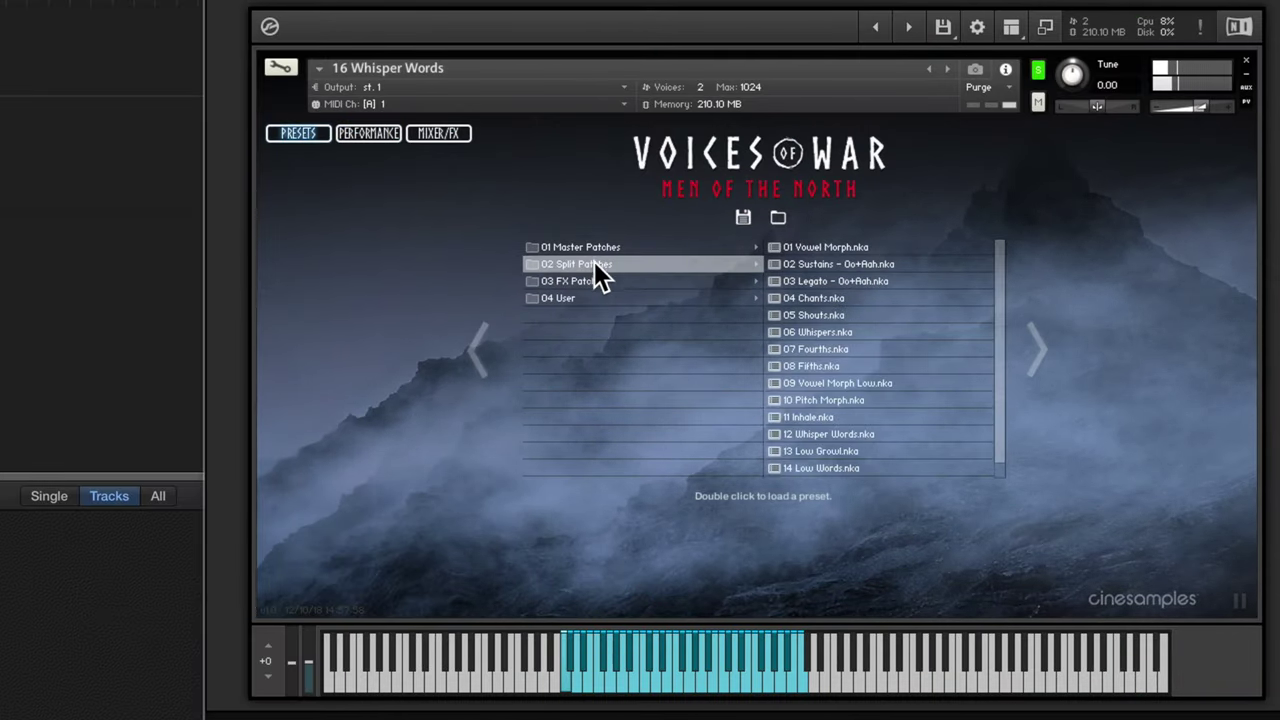
{"action": "left_click", "coordinate": [837, 432]}
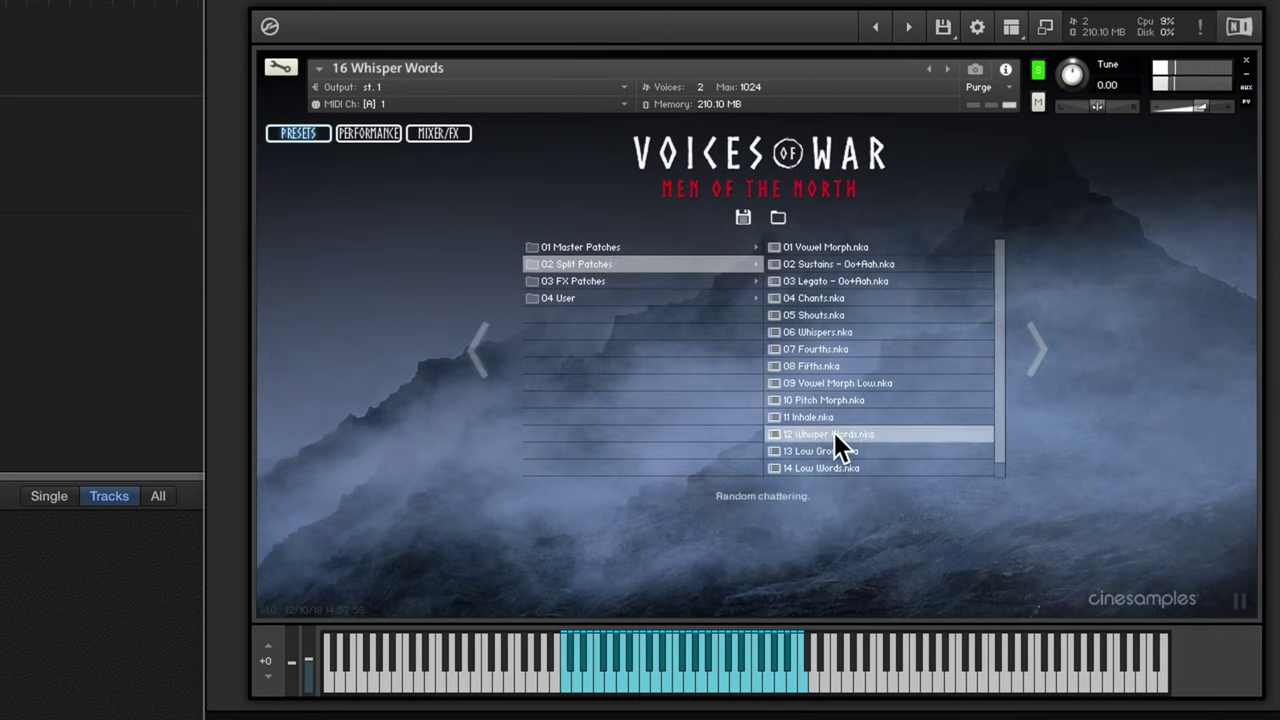
{"action": "left_click", "coordinate": [398, 140]}
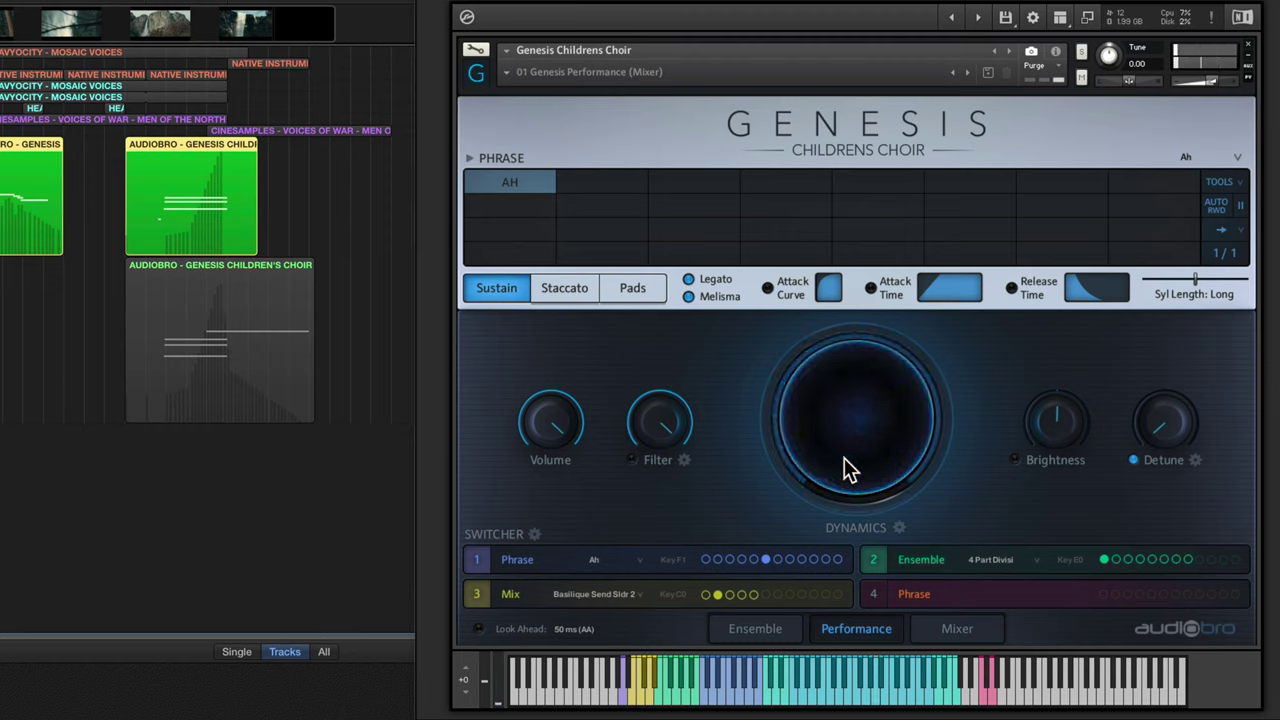
Look through the phrase syllable editor, Ensemble stage settings and Mixer page of Genesis Children's Choir.
{"action": "left_click", "coordinate": [470, 157]}
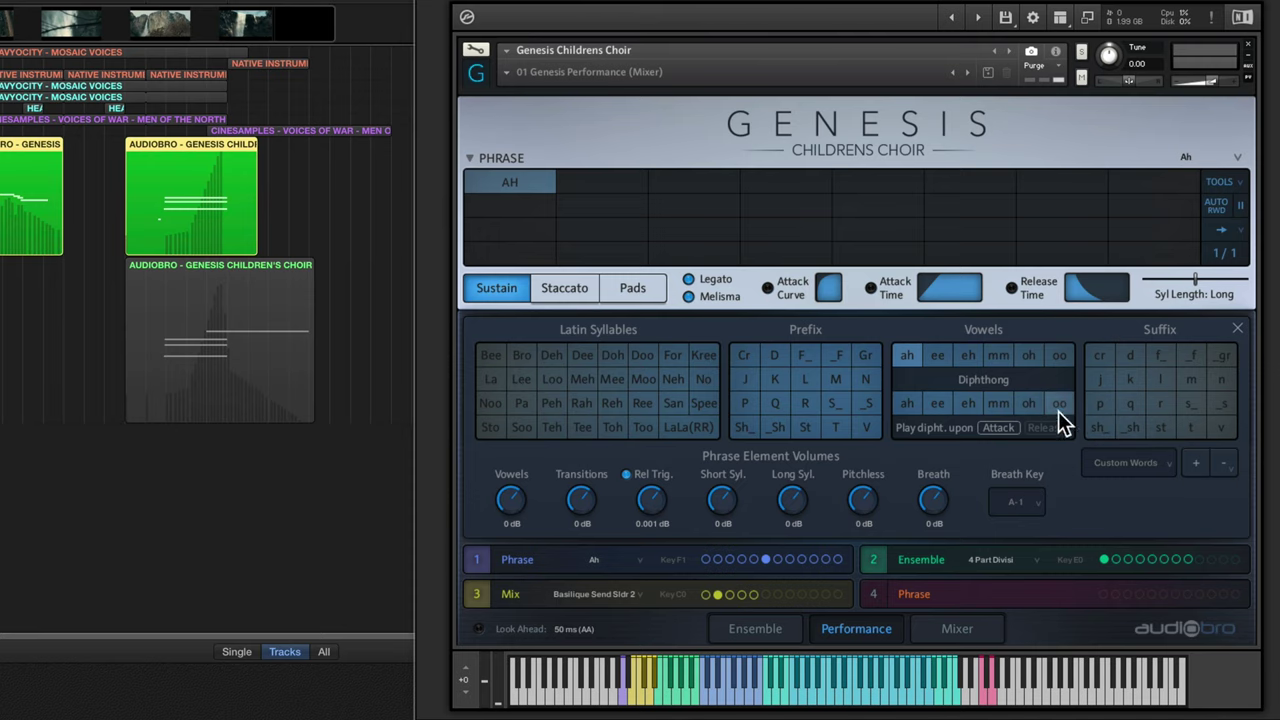
{"action": "left_click", "coordinate": [760, 629]}
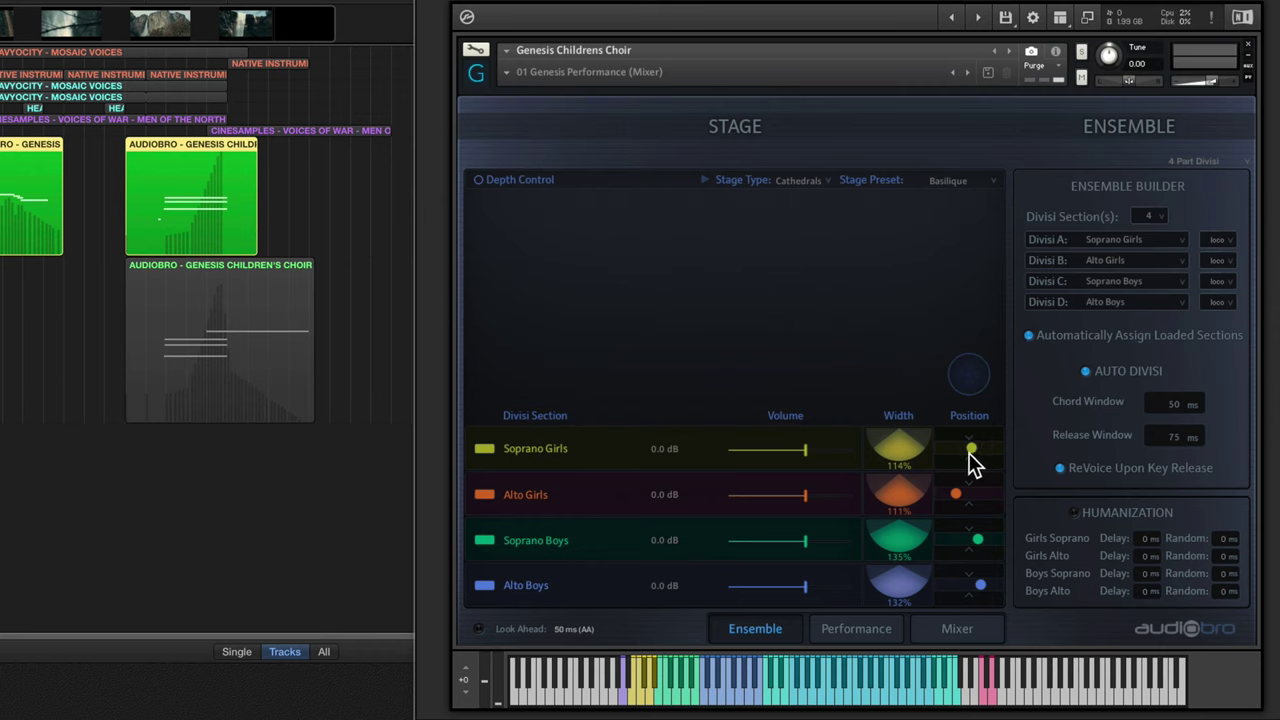
{"action": "left_click", "coordinate": [957, 629]}
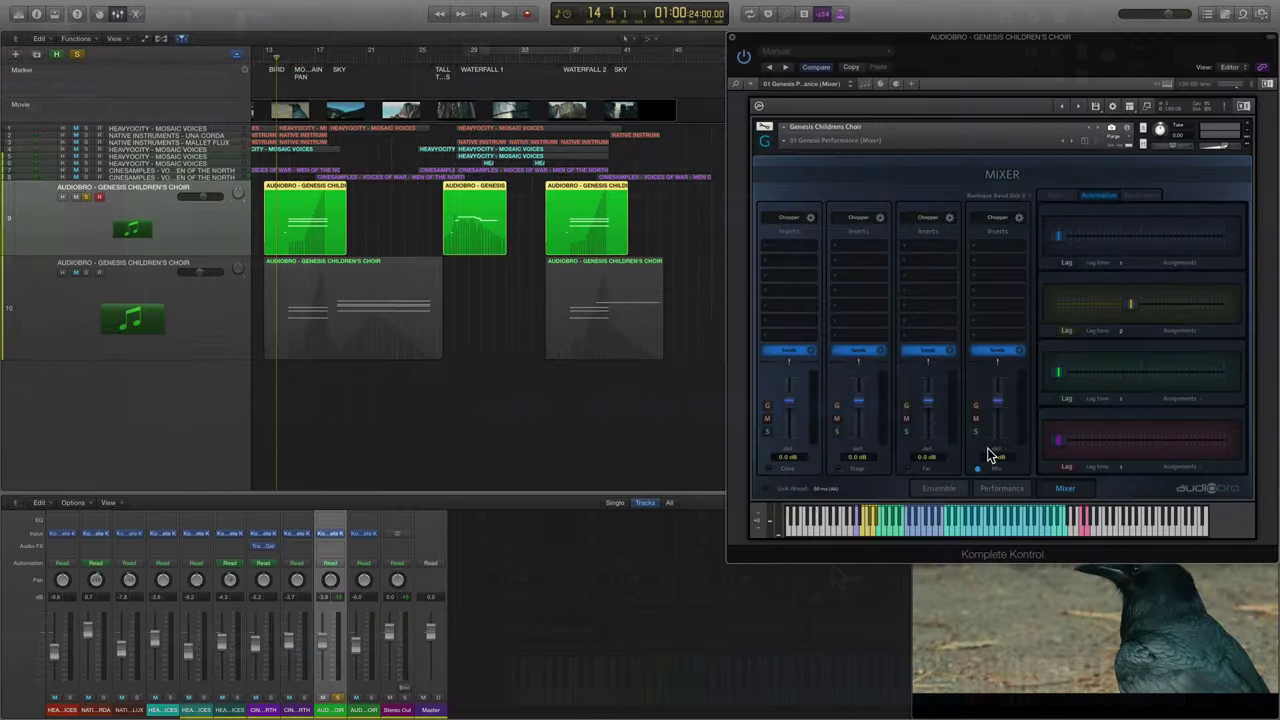
Play the soloed Genesis track 9 from bar 14 and return to its performance view with the syllable editor closed.
{"action": "key", "text": "space"}
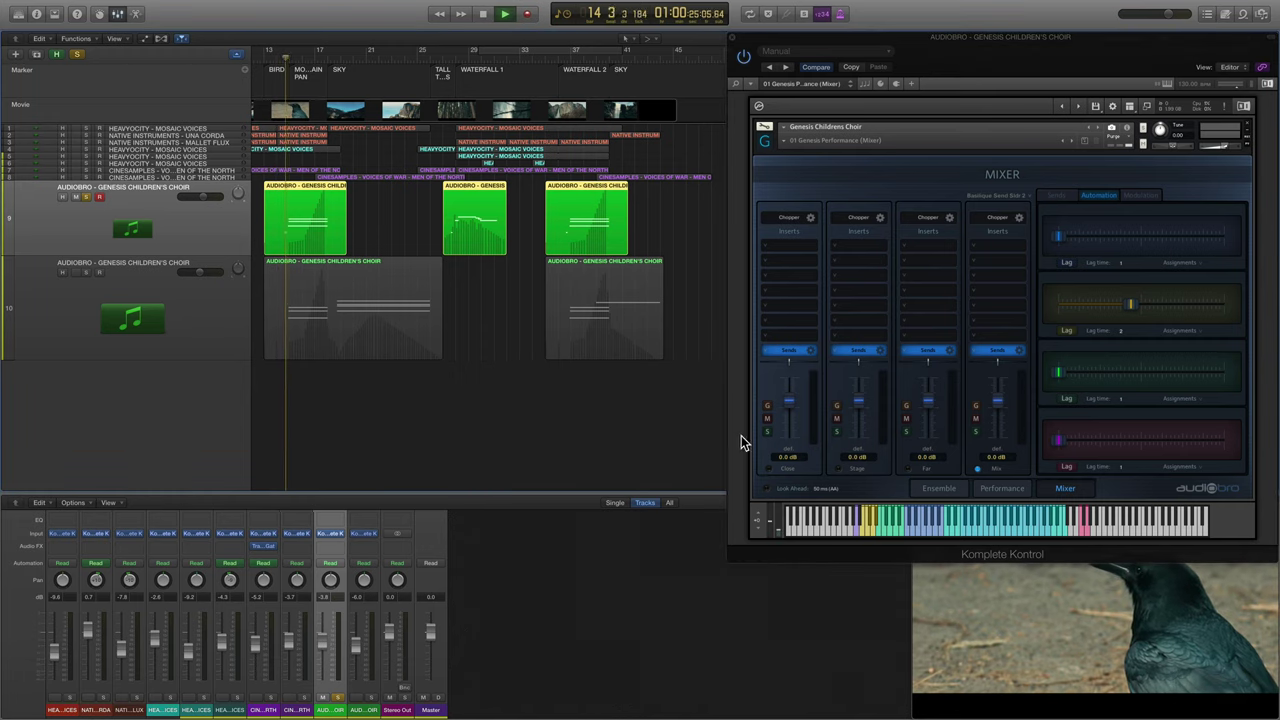
{"action": "left_click", "coordinate": [982, 485]}
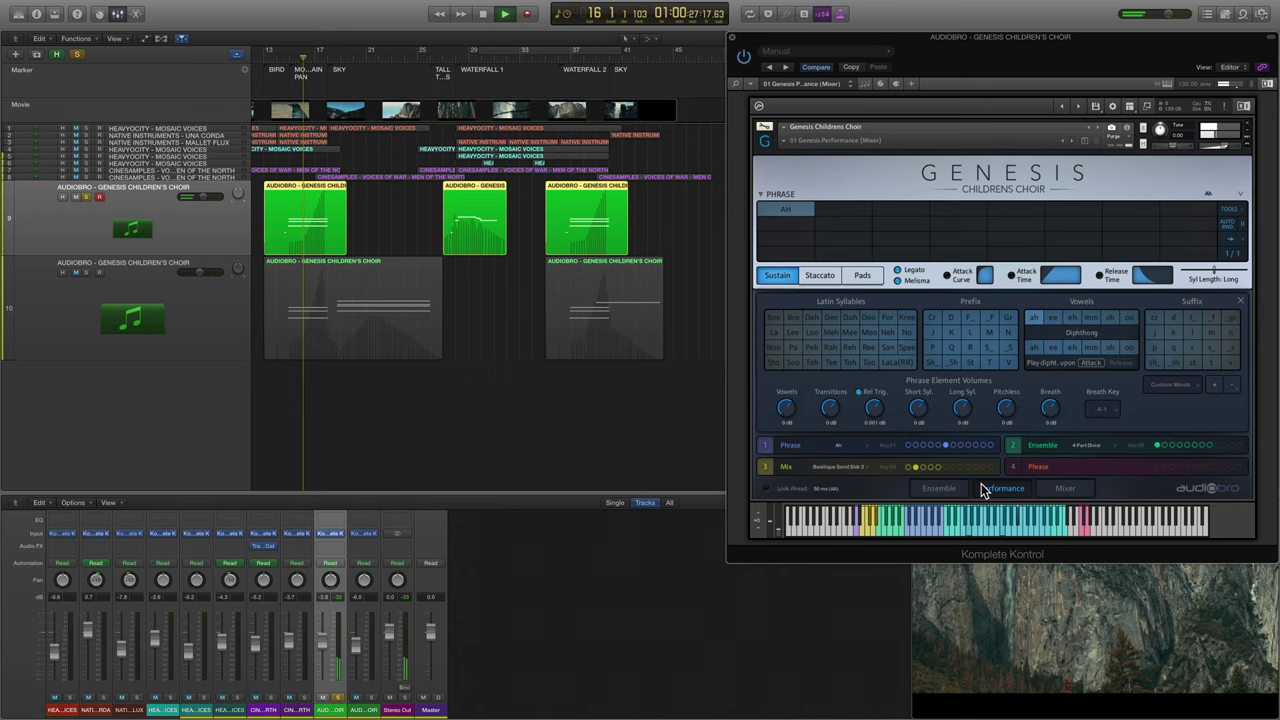
{"action": "left_click", "coordinate": [760, 193]}
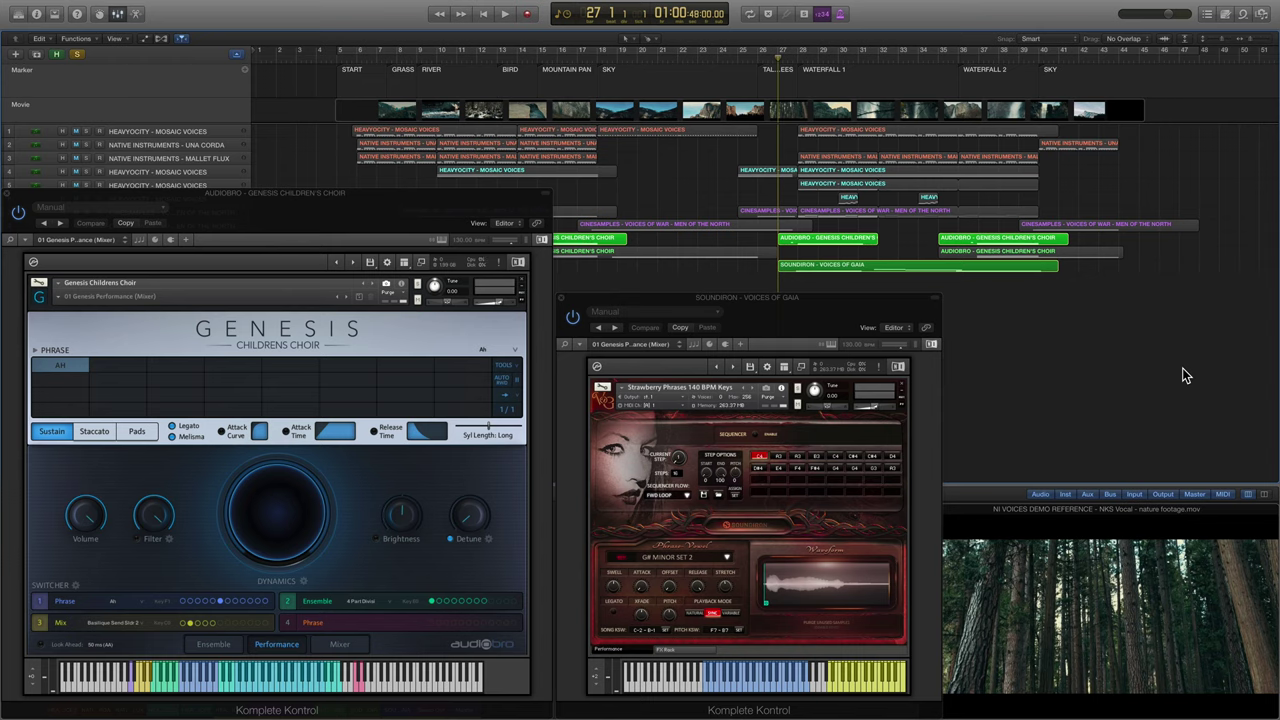
Play the Genesis pads on track 10 from bar 18, solo track 9 along with them and jump playback to near bar 36.
{"action": "key", "text": "space"}
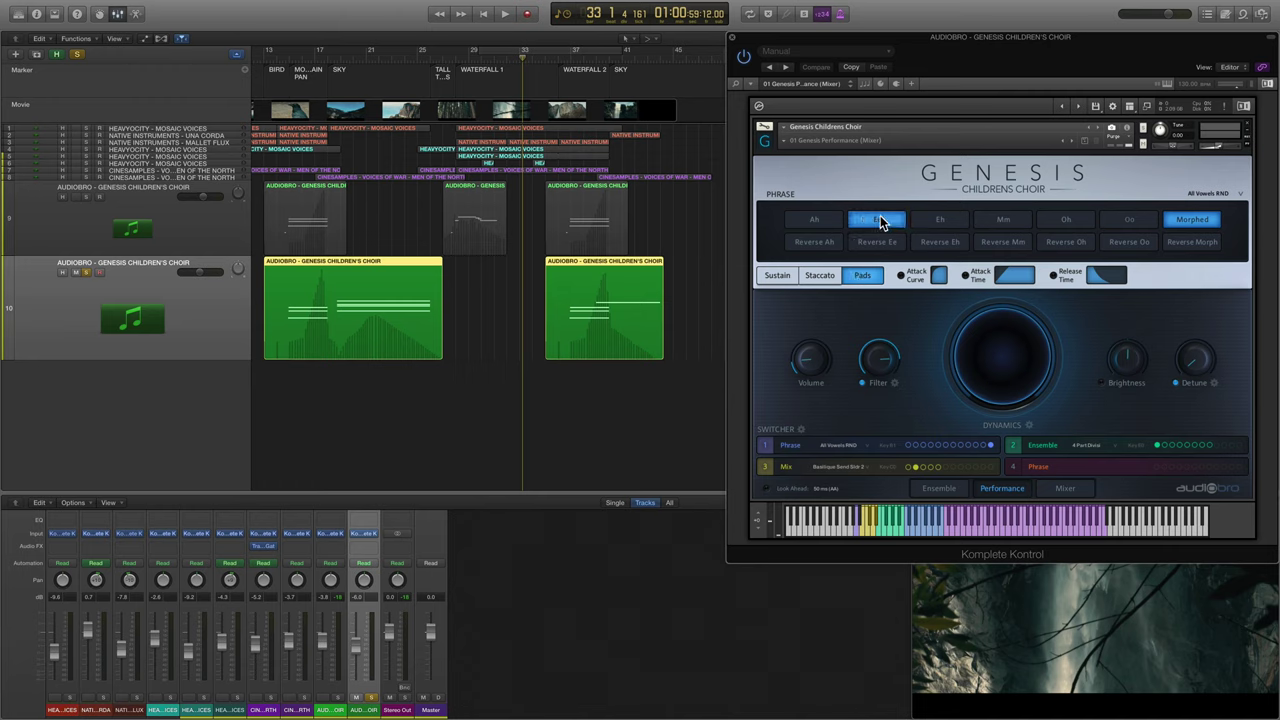
{"action": "left_click", "coordinate": [339, 62]}
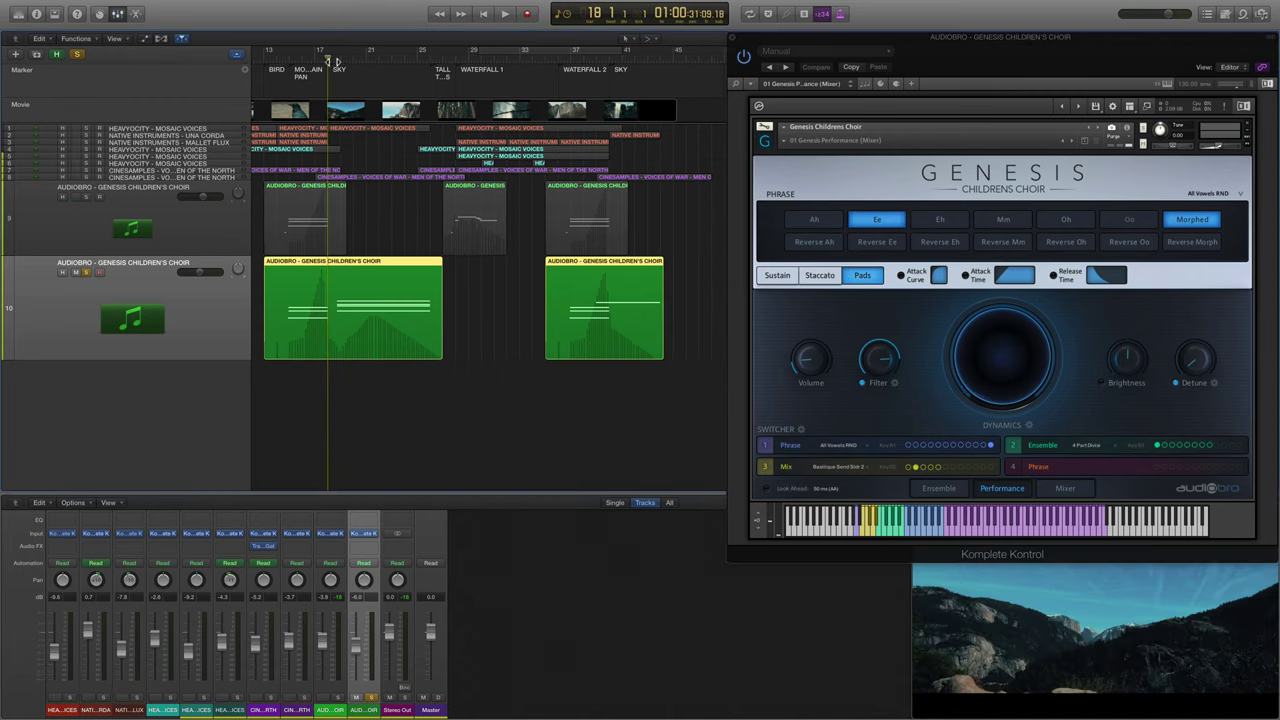
{"action": "key", "text": "space"}
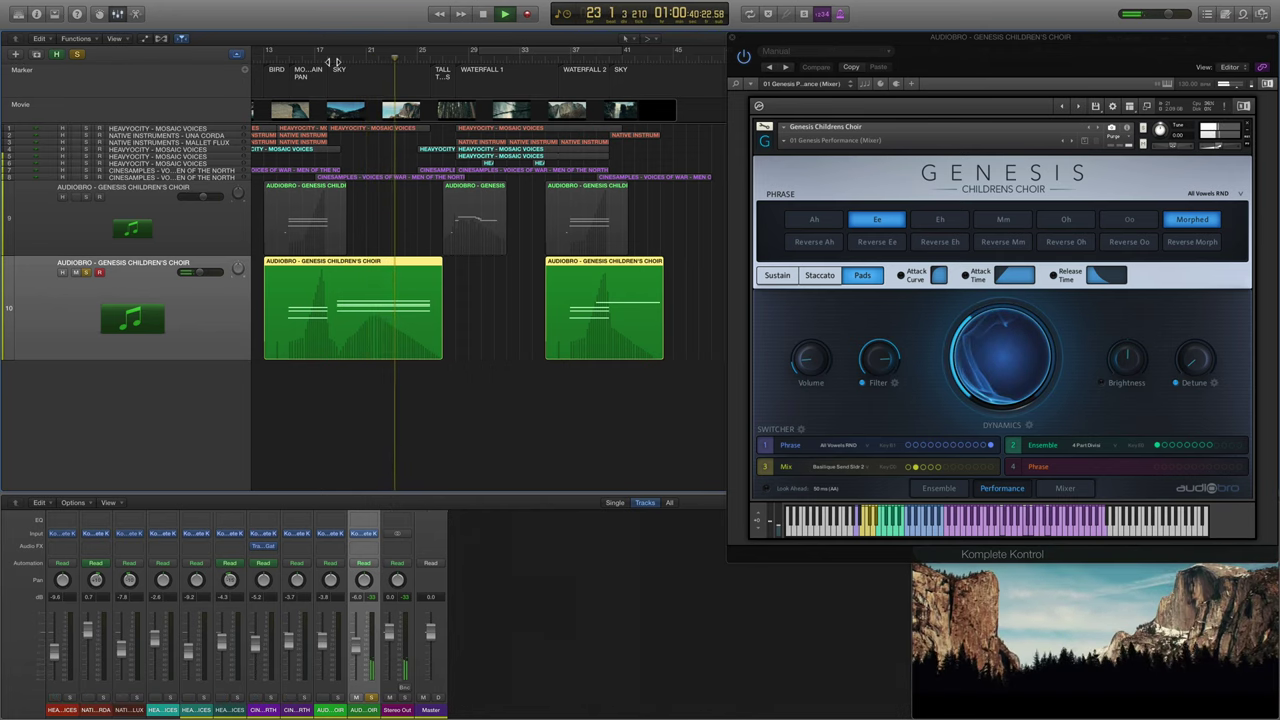
{"action": "left_click", "coordinate": [87, 197]}
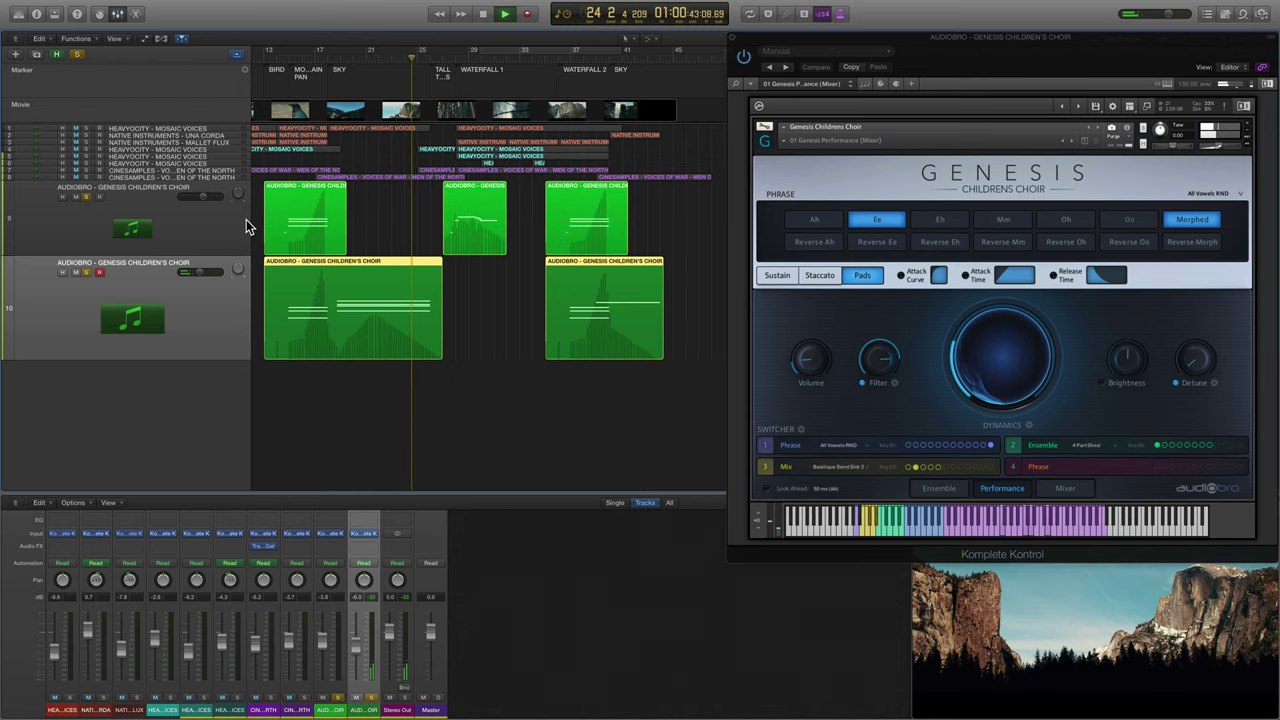
{"action": "left_click", "coordinate": [560, 58]}
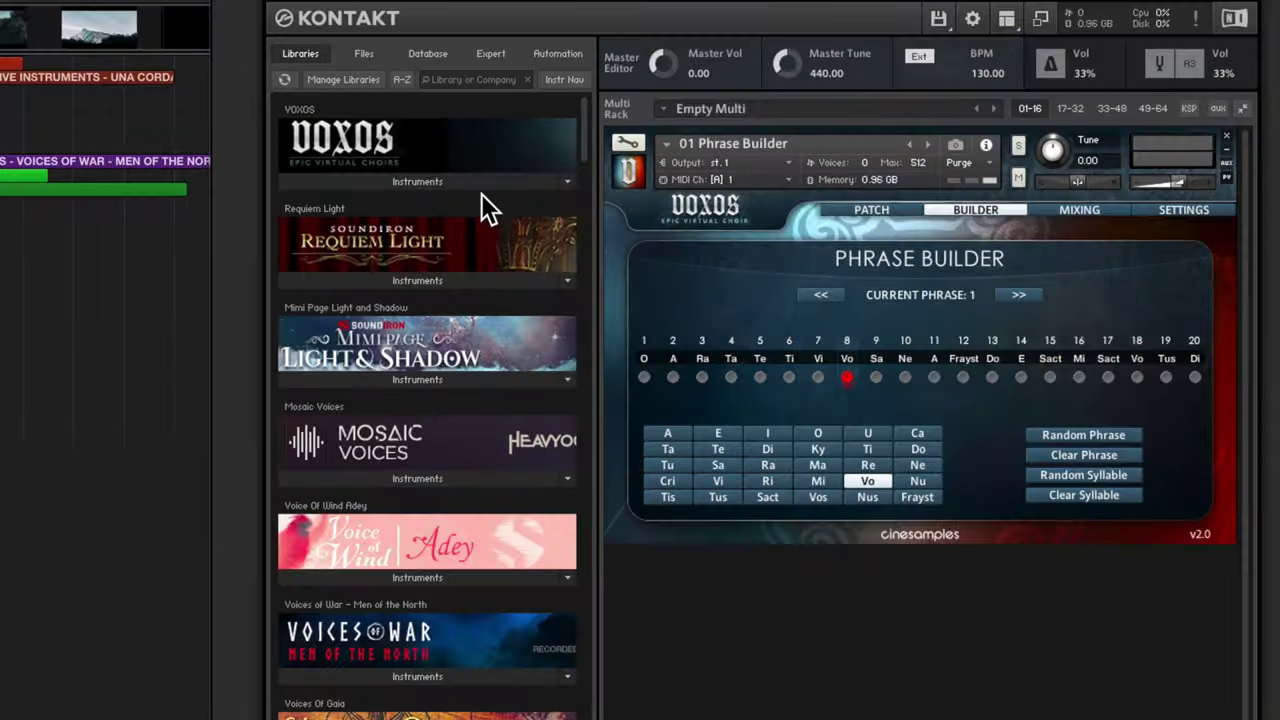
List the VOXOS library's instruments, view the Phrase Builder patch's Mixing page and return to its Builder page.
{"action": "left_click", "coordinate": [855, 188]}
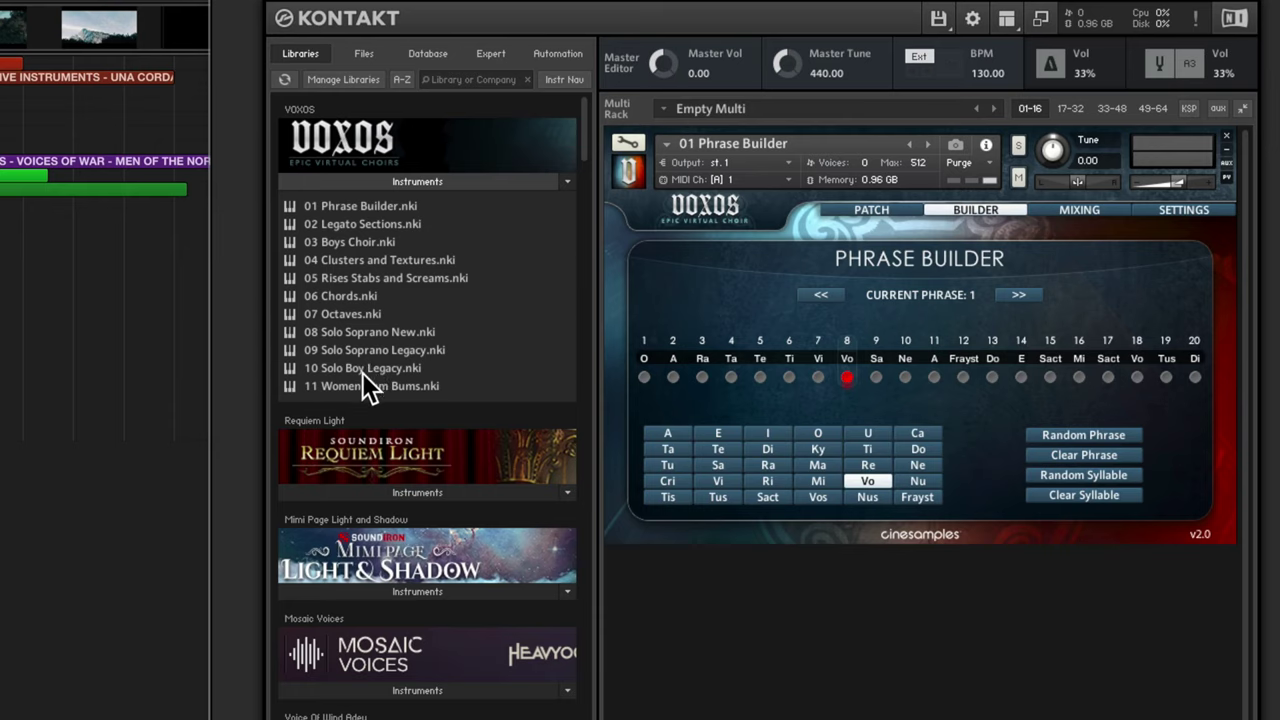
{"action": "left_click", "coordinate": [1060, 215]}
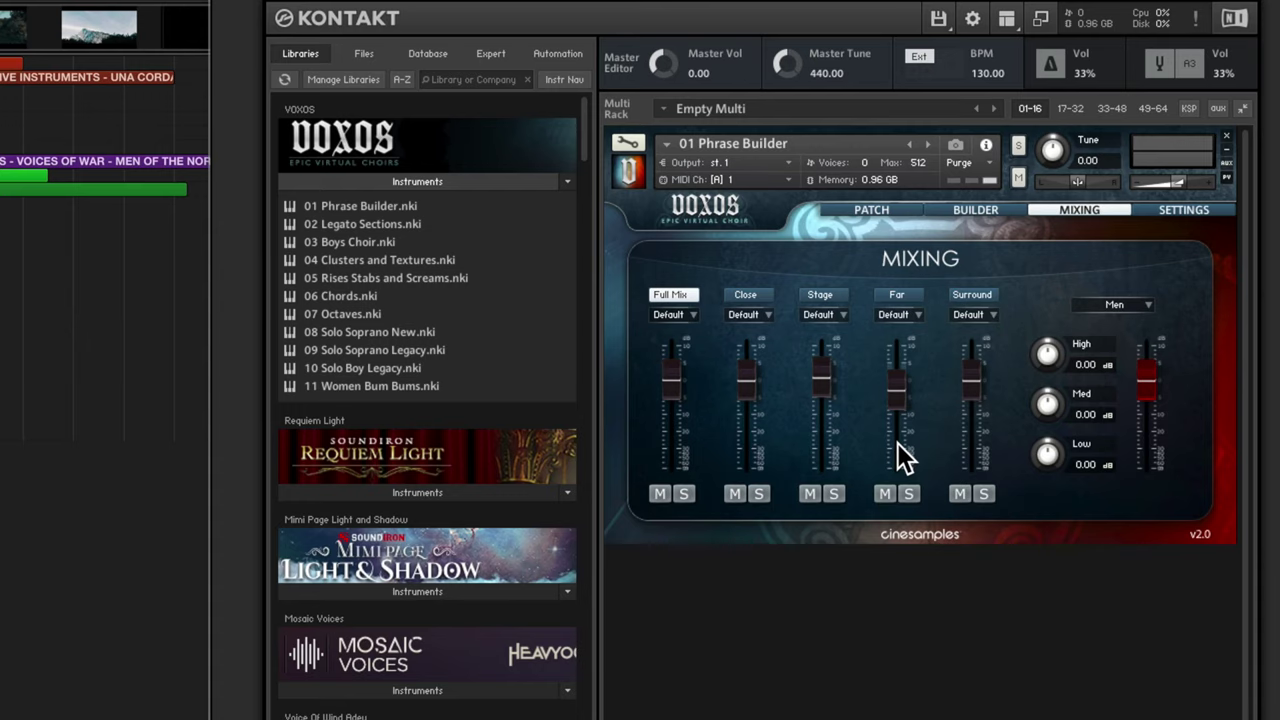
{"action": "left_click", "coordinate": [956, 211]}
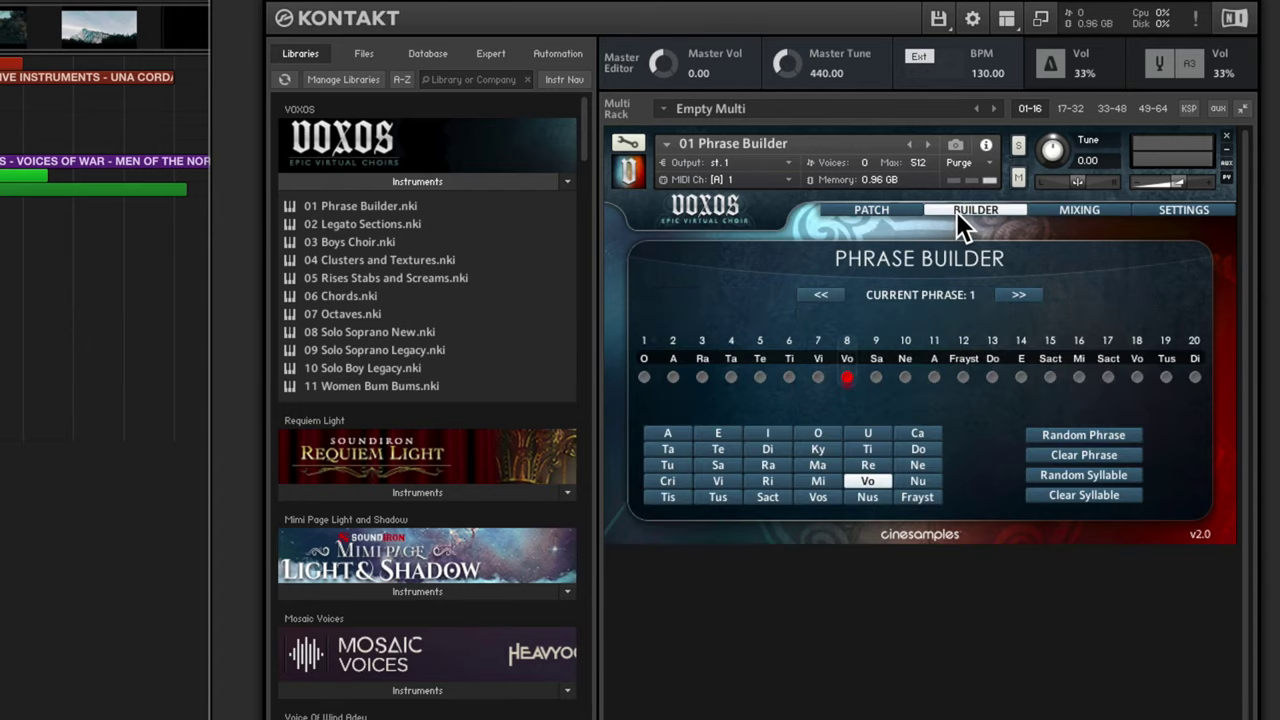
Go through the first four syllables, O, A, Ra and Ta, of phrase 1 in the VOXOS Phrase Builder.
{"action": "left_click", "coordinate": [645, 357]}
{"action": "left_click", "coordinate": [679, 357]}
{"action": "left_click", "coordinate": [698, 357]}
{"action": "left_click", "coordinate": [730, 356]}
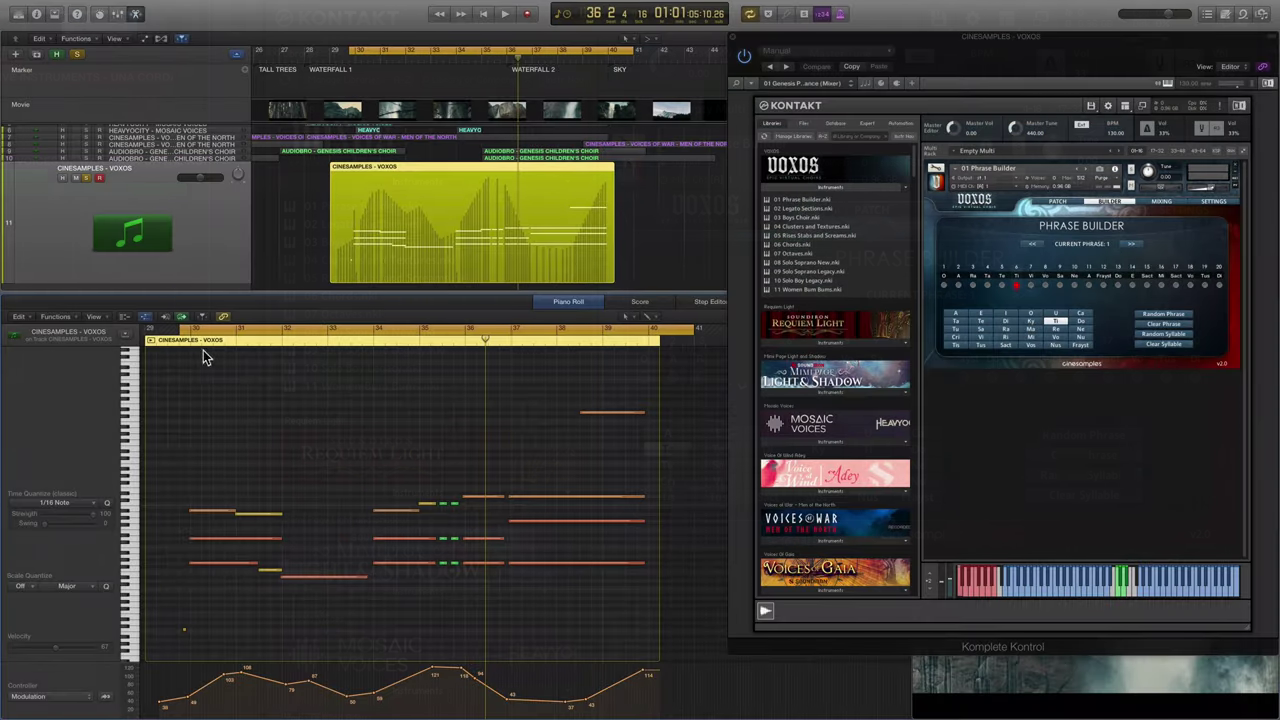
Play the VOXOS region in the Piano Roll, select its chord notes between bars 34 and 36 and play it again.
{"action": "double_click", "coordinate": [175, 341]}
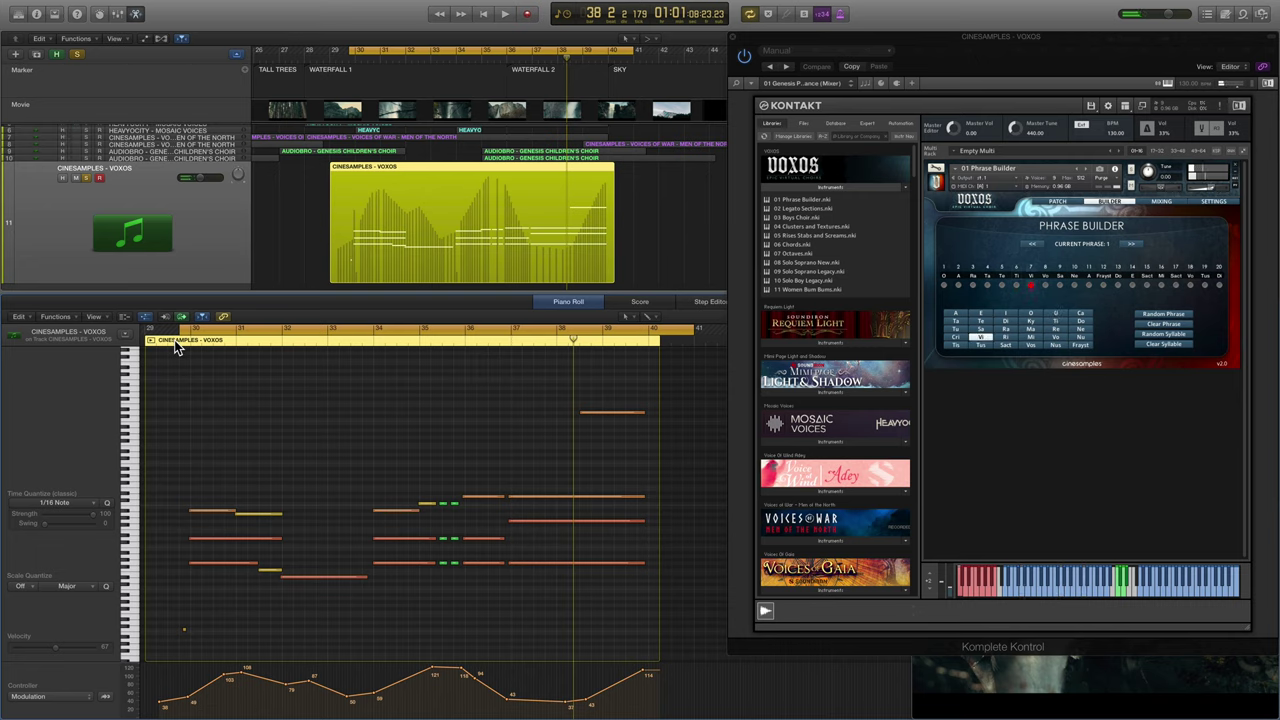
{"action": "left_click_drag", "start_coordinate": [457, 575], "coordinate": [385, 470]}
{"action": "left_click_drag", "start_coordinate": [391, 570], "coordinate": [394, 442]}
{"action": "left_click", "coordinate": [178, 341]}
{"action": "key", "text": "space"}
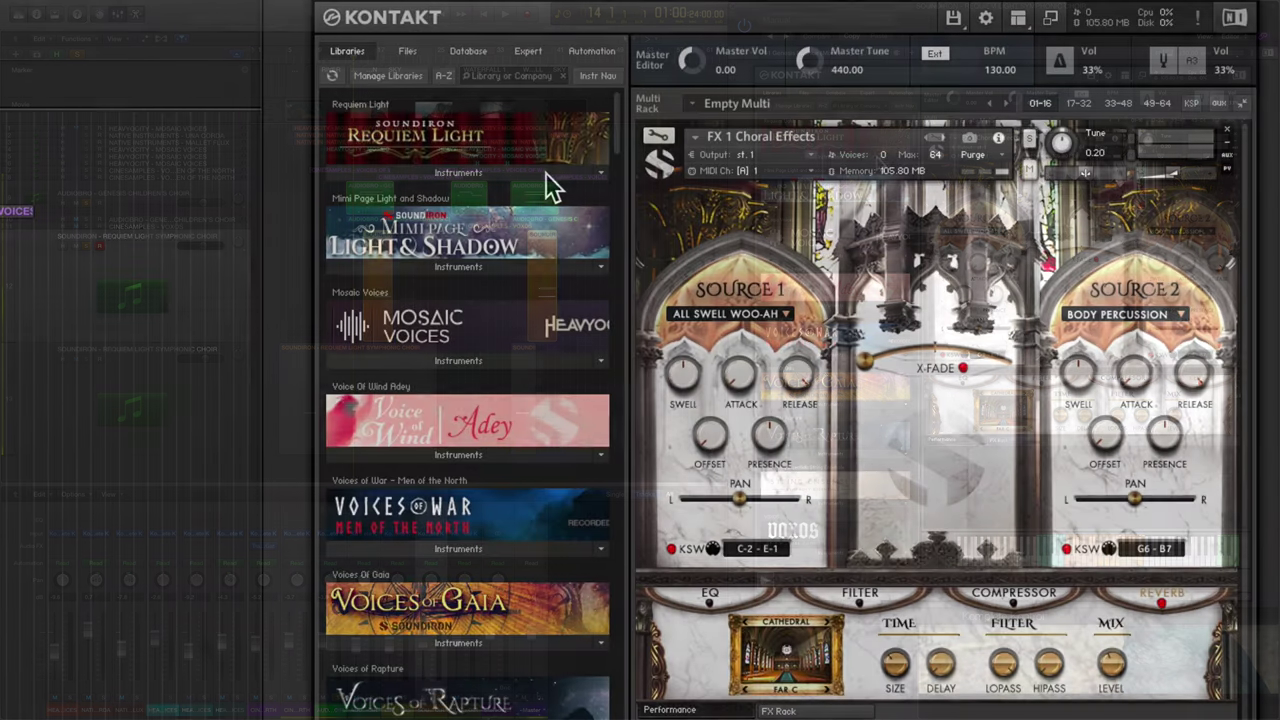
List the Requiem Light library's instruments and look through its Ensemble, Divisi, Solo and FX folders.
{"action": "left_click", "coordinate": [872, 158]}
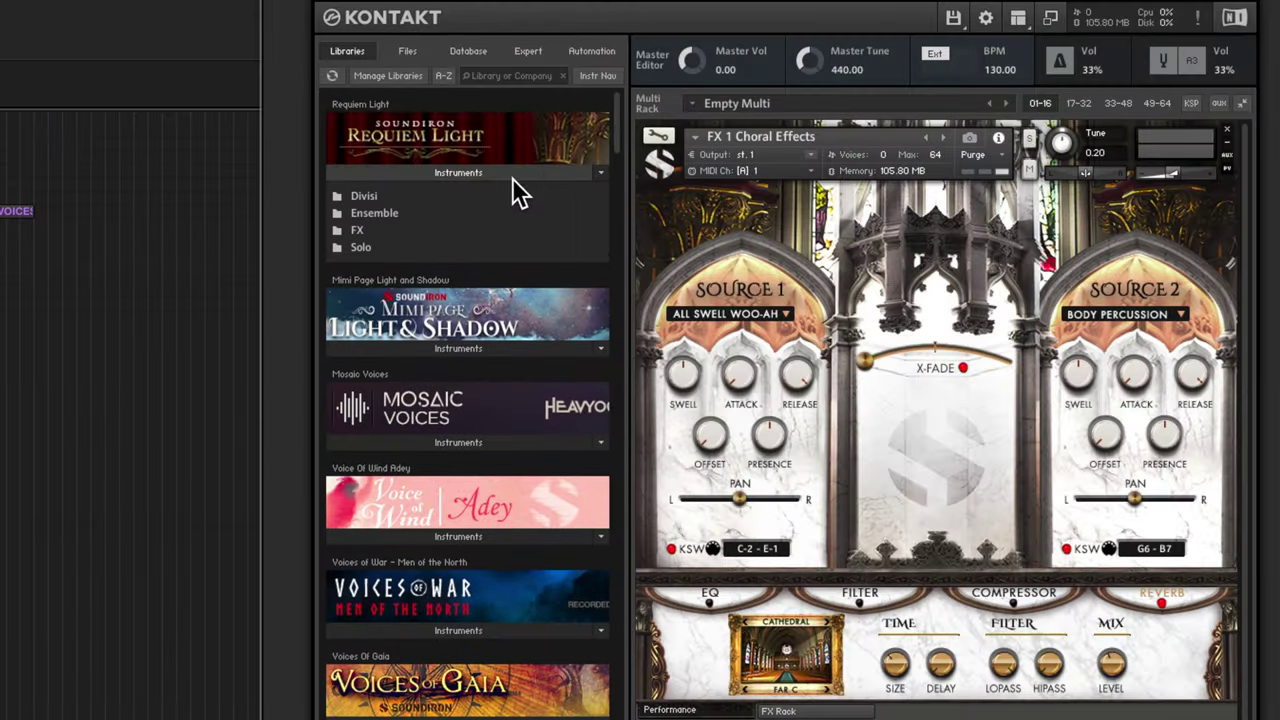
{"action": "left_click", "coordinate": [430, 212]}
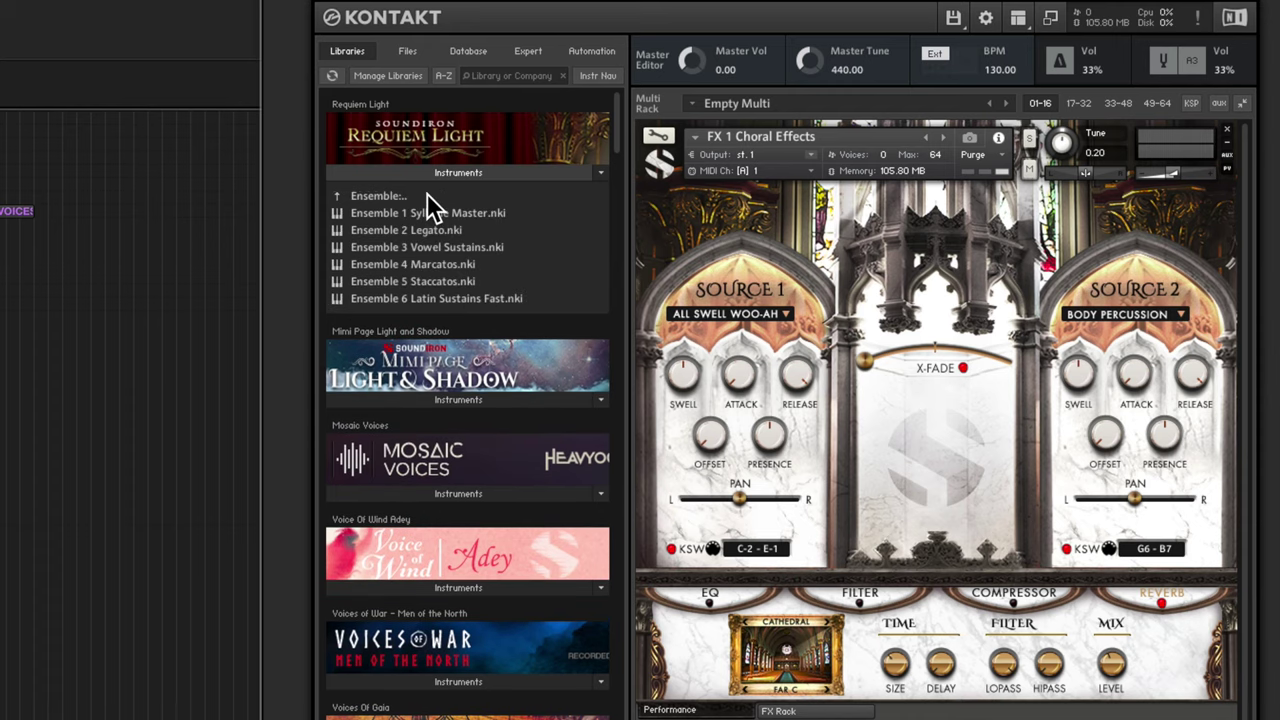
{"action": "left_click", "coordinate": [427, 195]}
{"action": "left_click", "coordinate": [422, 196]}
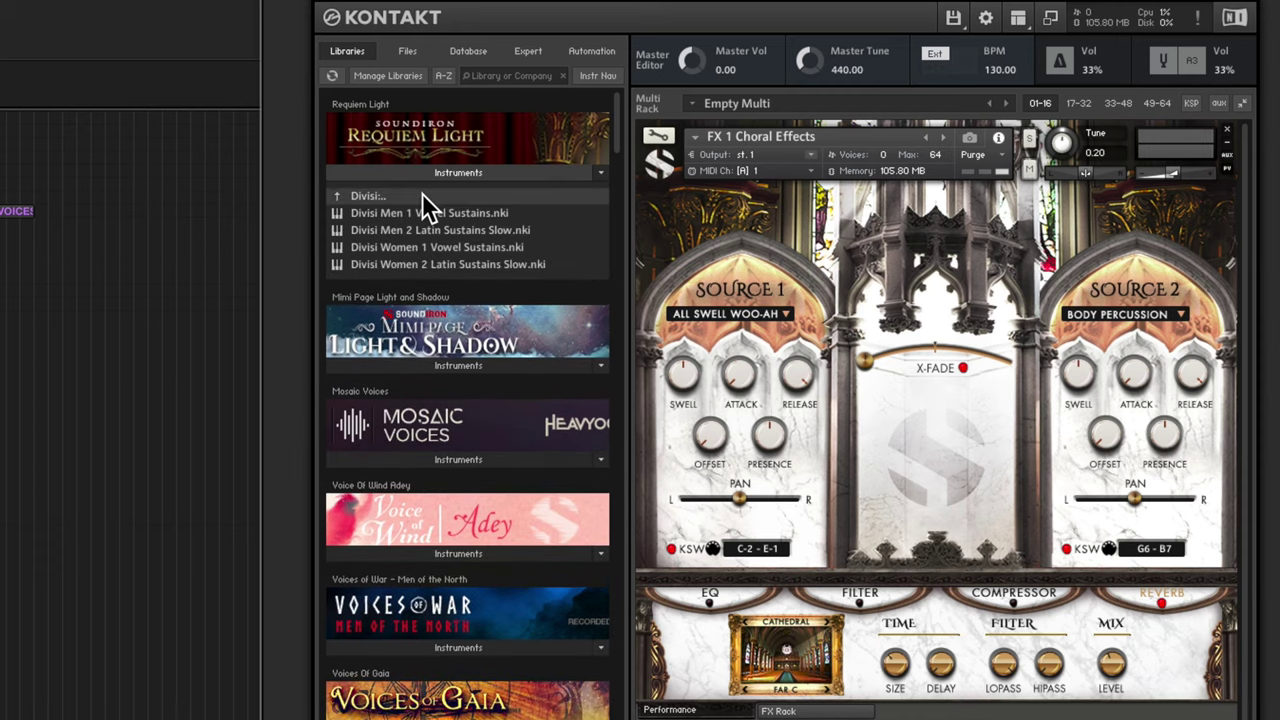
{"action": "left_click", "coordinate": [422, 194]}
{"action": "left_click", "coordinate": [411, 248]}
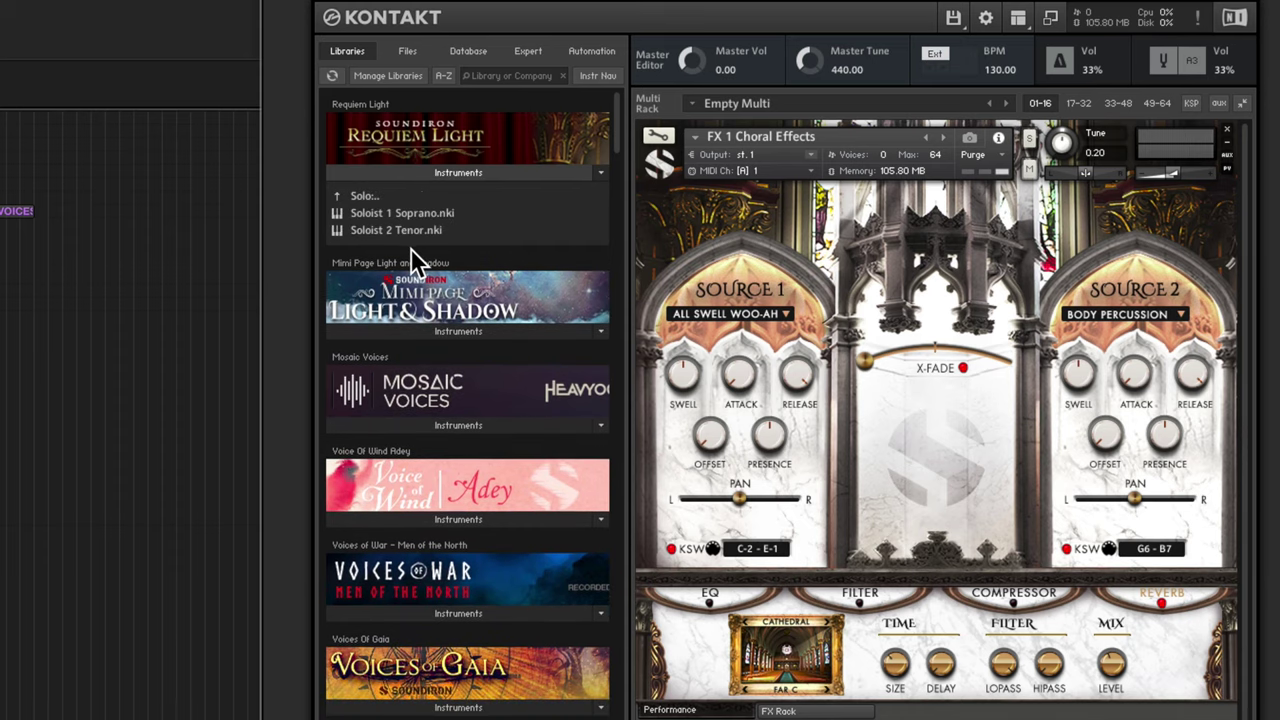
{"action": "left_click", "coordinate": [411, 195]}
{"action": "left_click", "coordinate": [394, 229]}
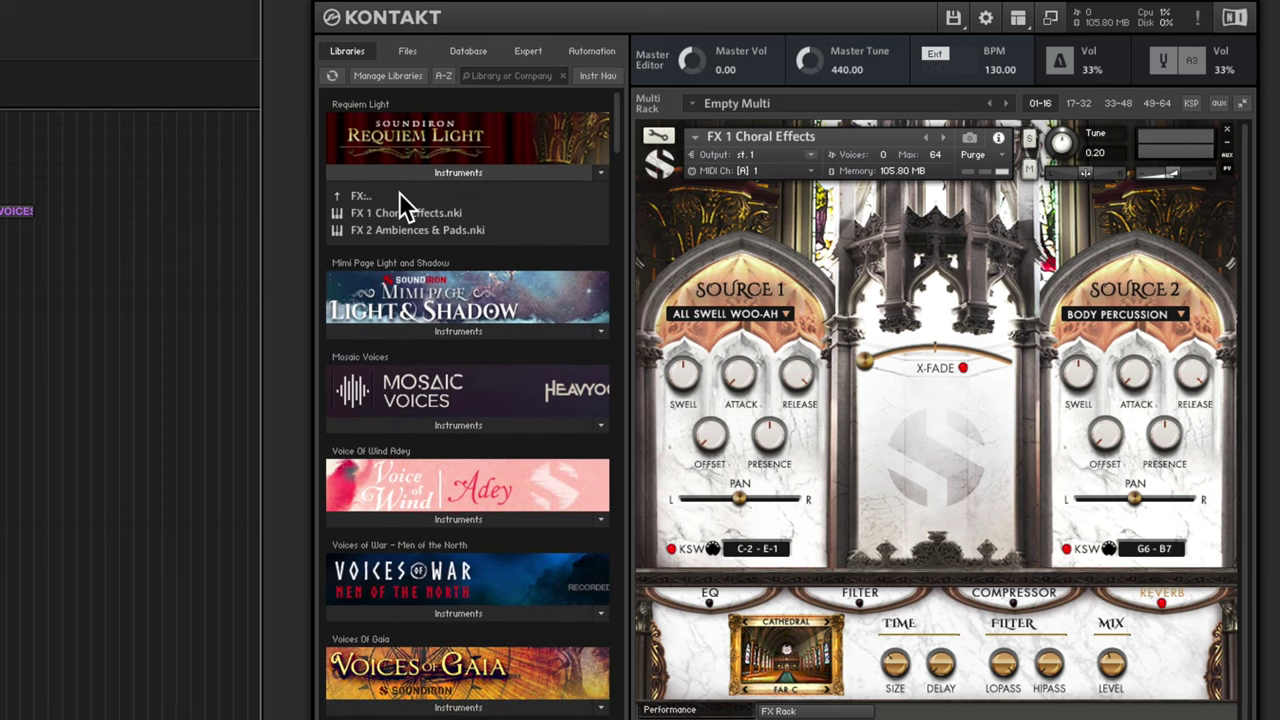
{"action": "left_click", "coordinate": [399, 196]}
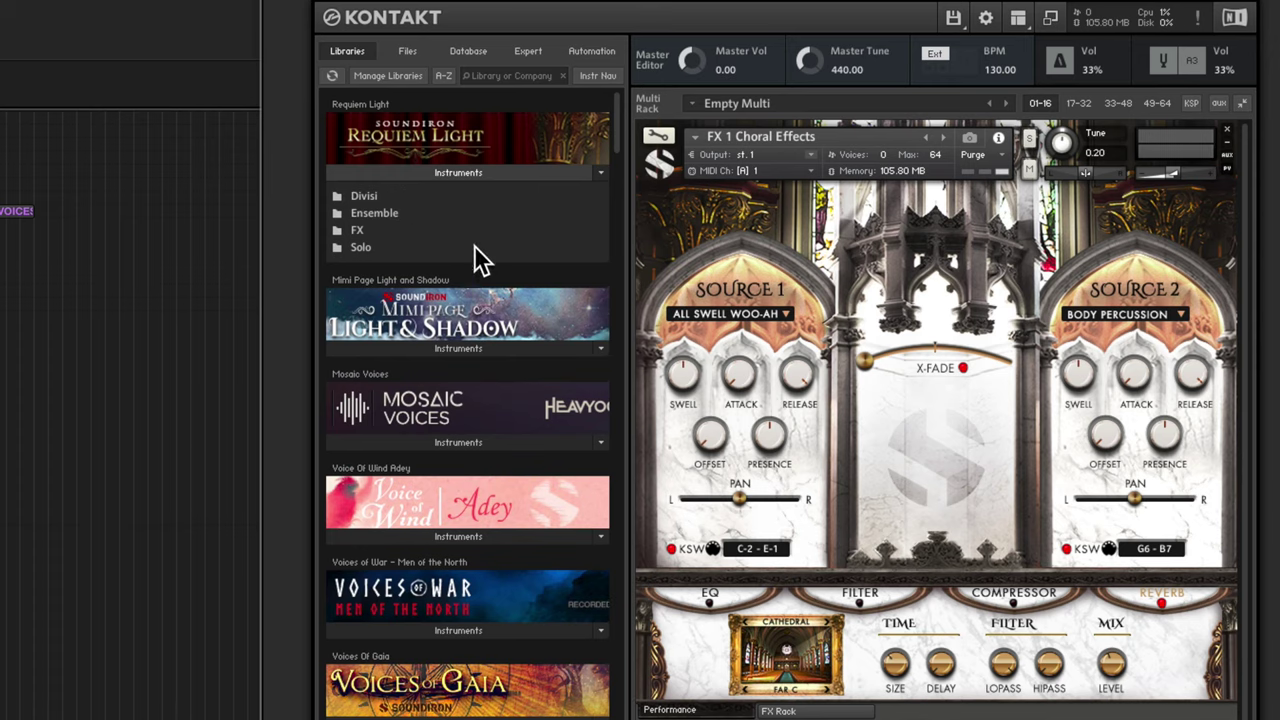
View the Source 1 sounds of FX 1 Choral Effects and play track 12 from bar 14 and from bar 37.
{"action": "left_click", "coordinate": [762, 313]}
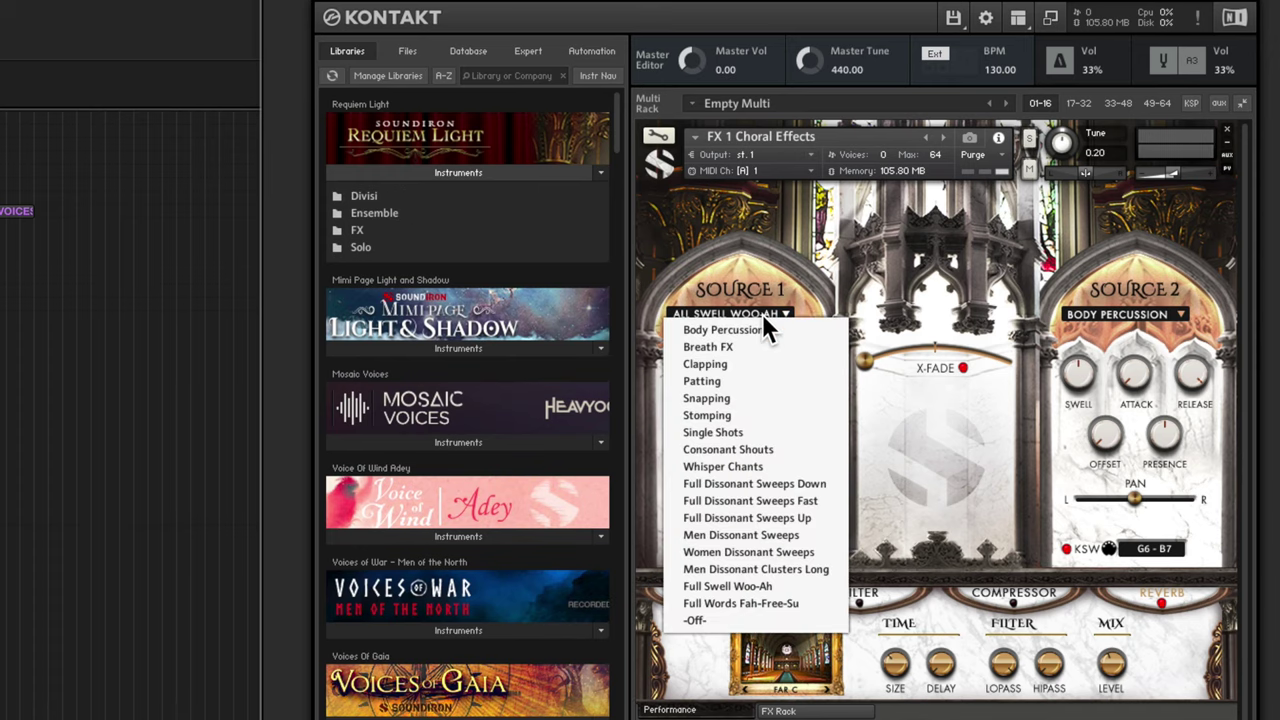
{"action": "left_click", "coordinate": [874, 636]}
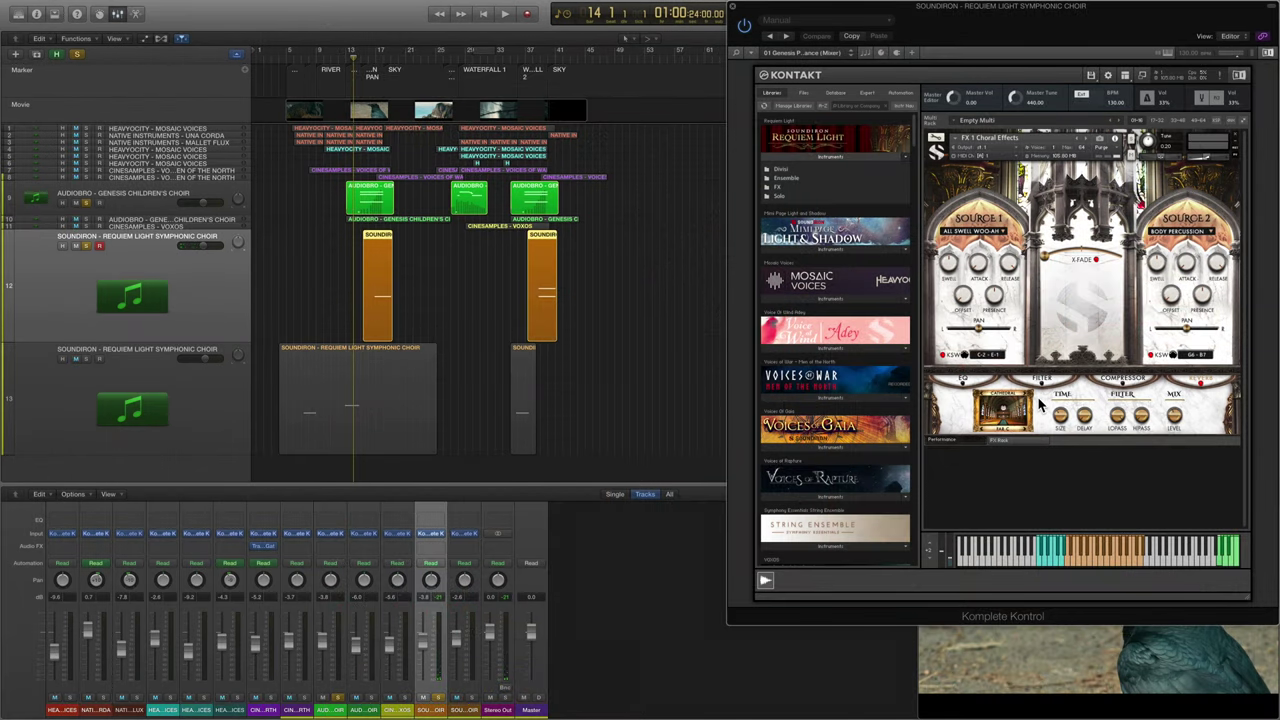
{"action": "left_click", "coordinate": [354, 59]}
{"action": "key", "text": "space"}
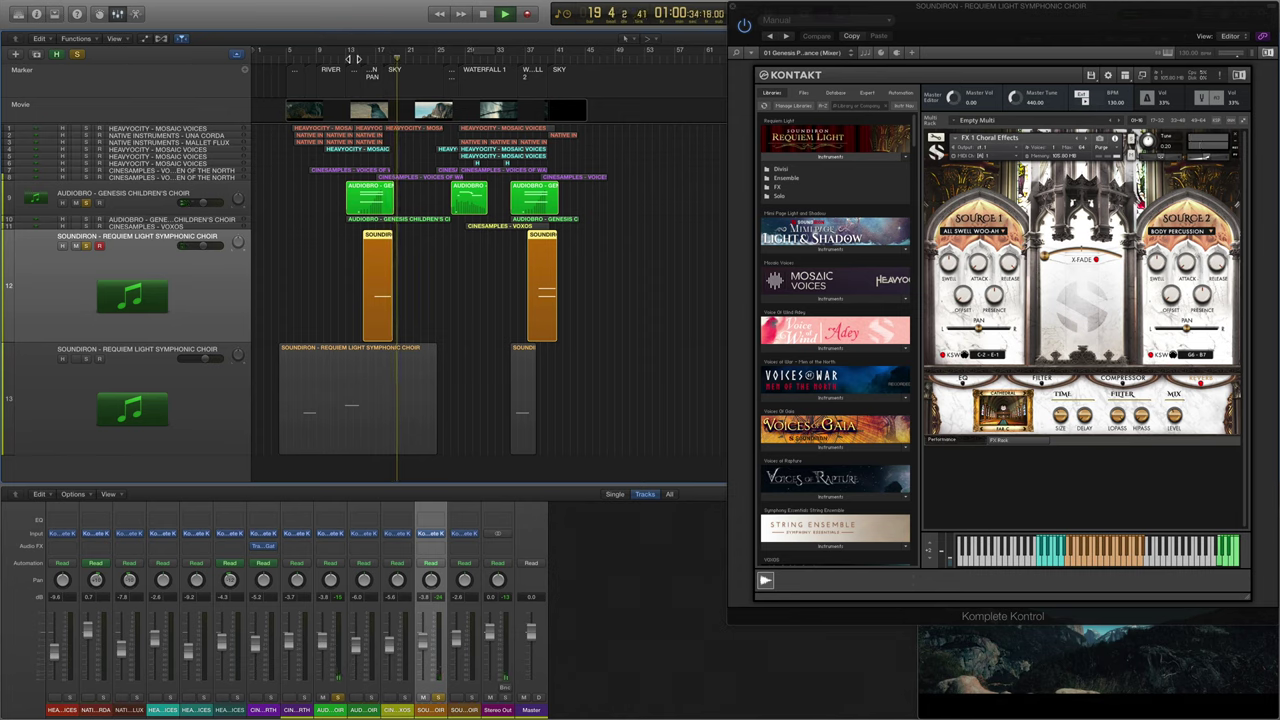
{"action": "left_click", "coordinate": [521, 57]}
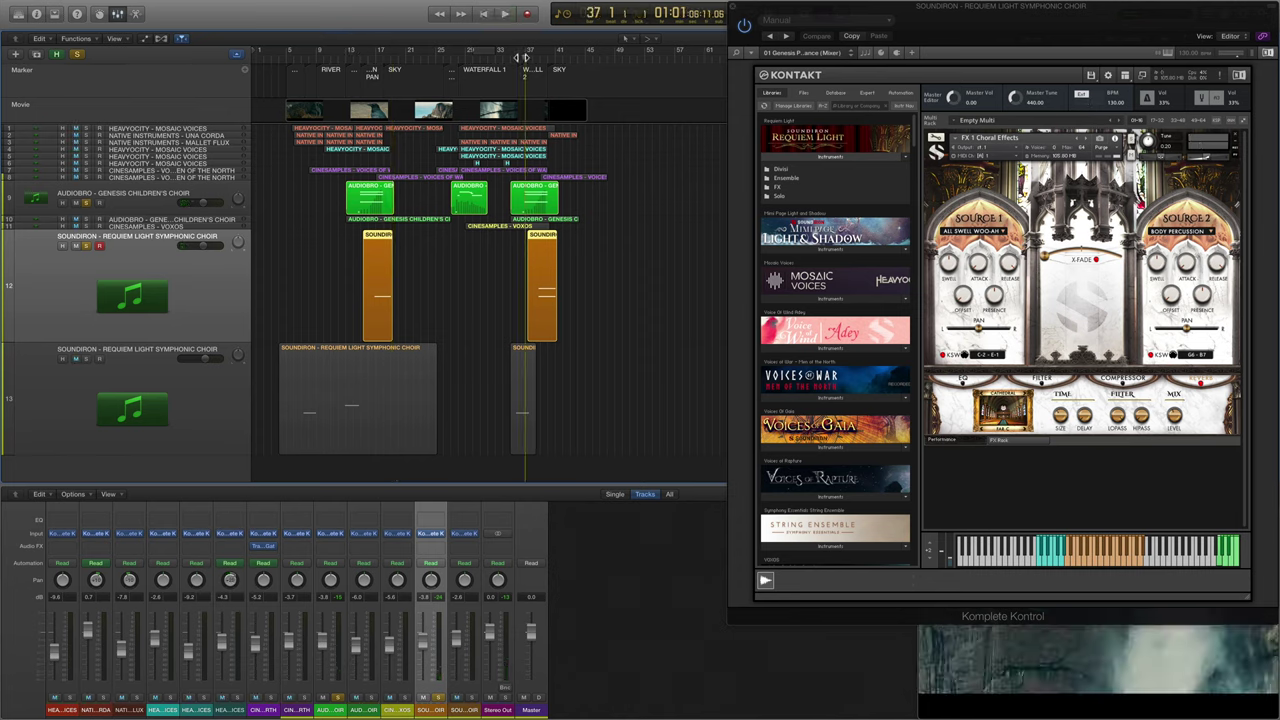
{"action": "key", "text": "space"}
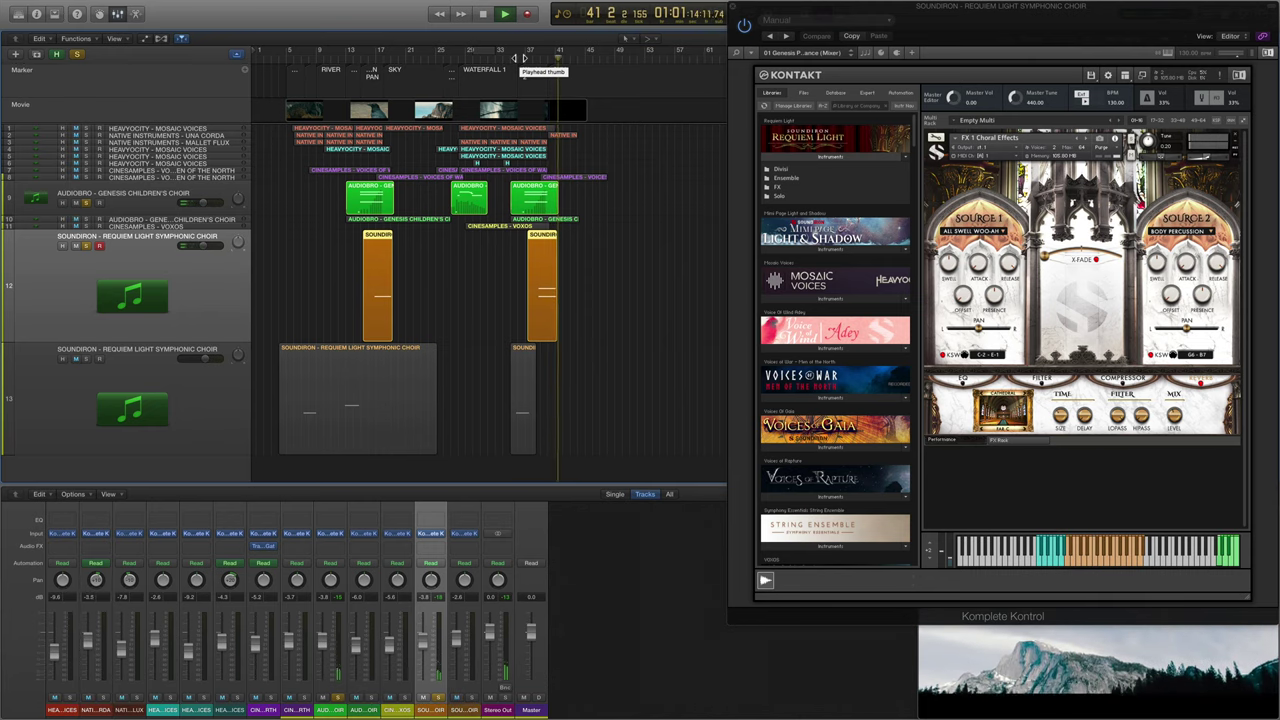
{"action": "key", "text": "space"}
Solo Requiem Light track 13, move the playhead to bar 7 and choose Full Words Fah-Free-Su for Source 1.
{"action": "left_click", "coordinate": [136, 372]}
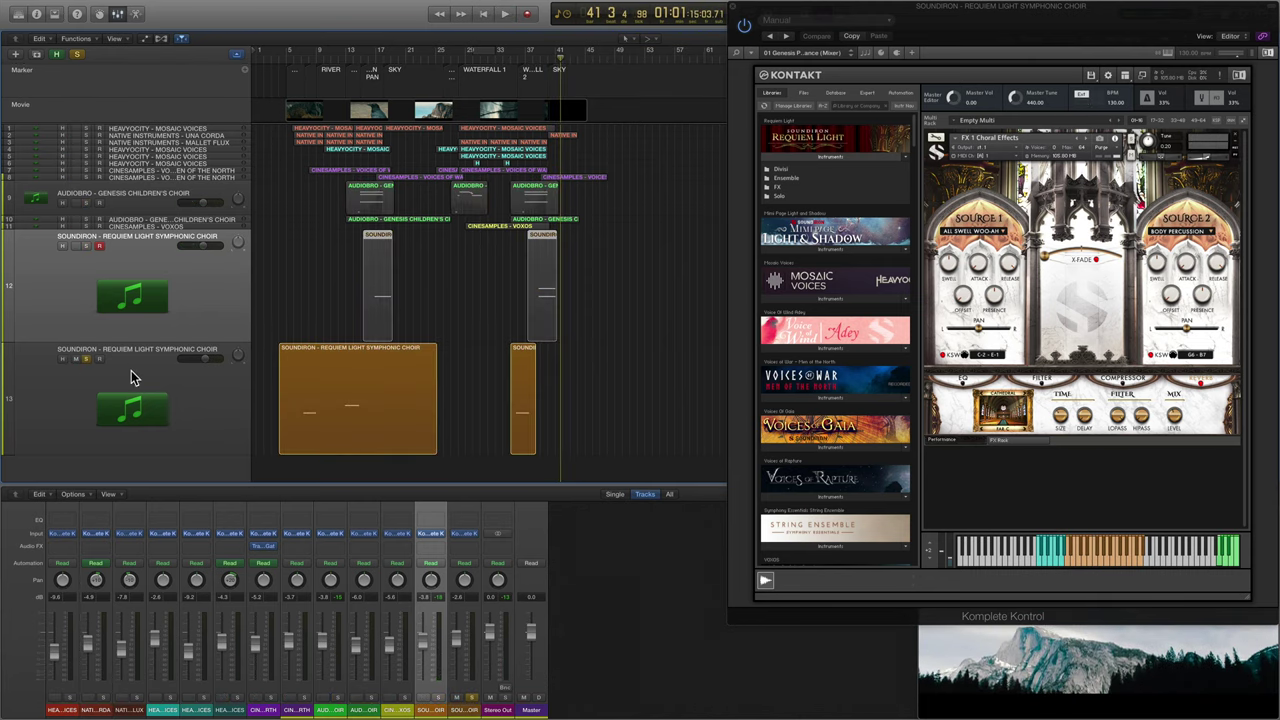
{"action": "left_click", "coordinate": [302, 57]}
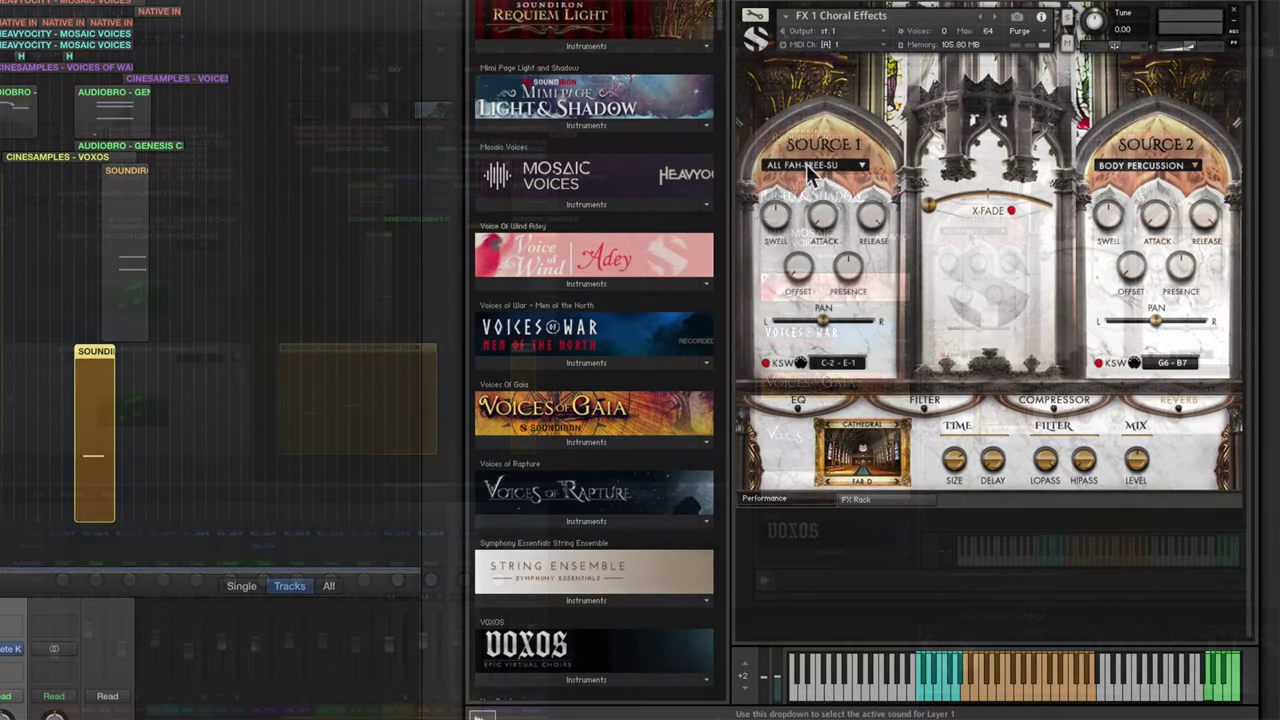
{"action": "left_click", "coordinate": [966, 230]}
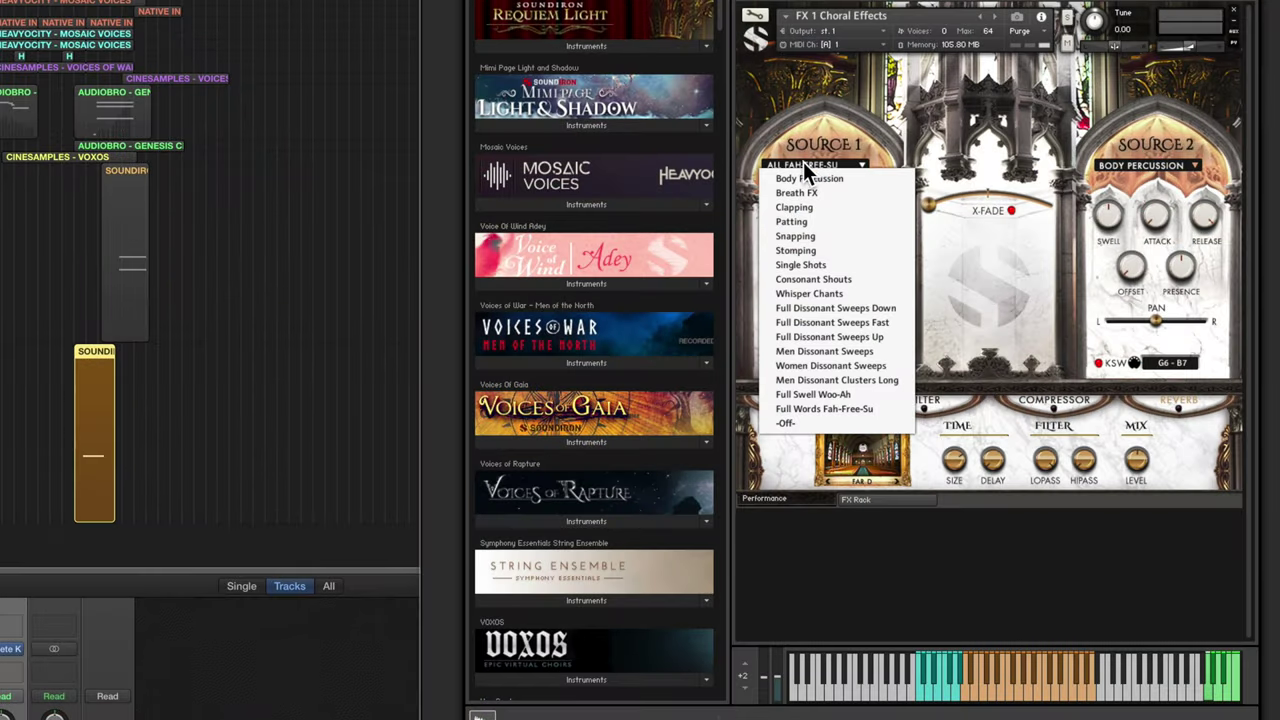
{"action": "left_click", "coordinate": [833, 408]}
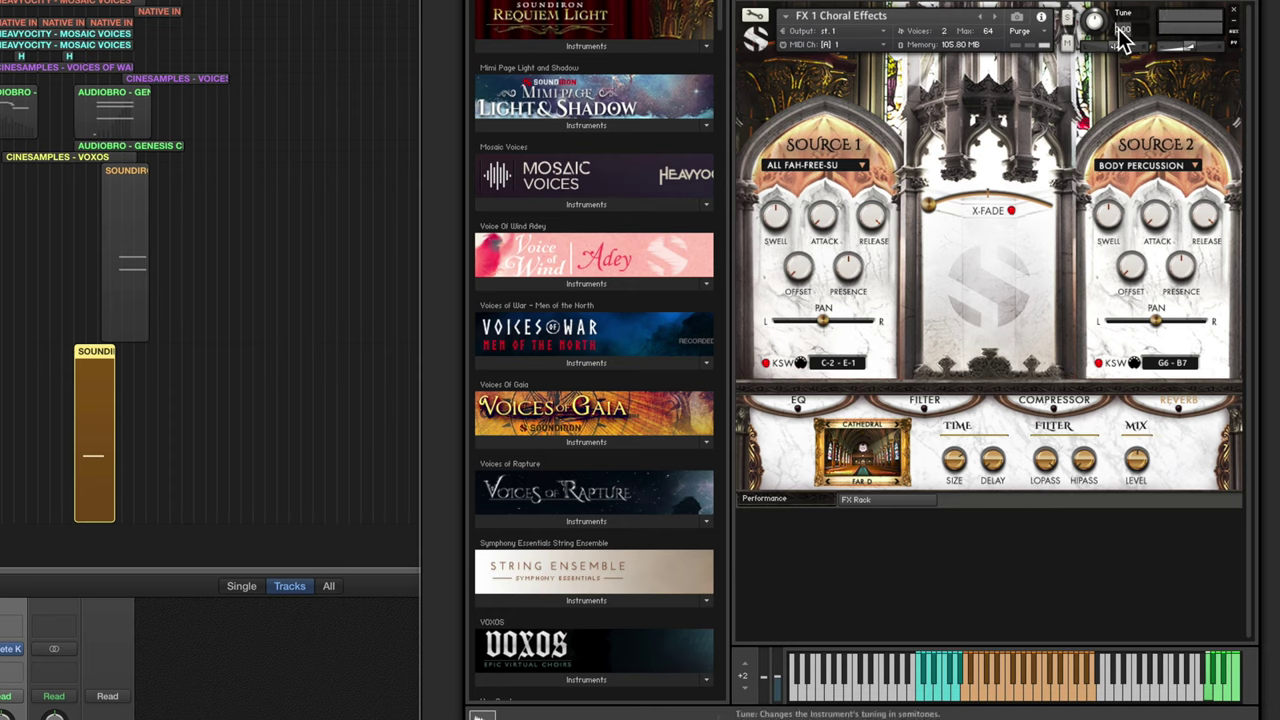
Tune track 13's FX 1 Choral Effects patch to -6.00 and turn off the track's solo.
{"action": "left_click_drag", "start_coordinate": [1122, 38], "coordinate": [1115, 110]}
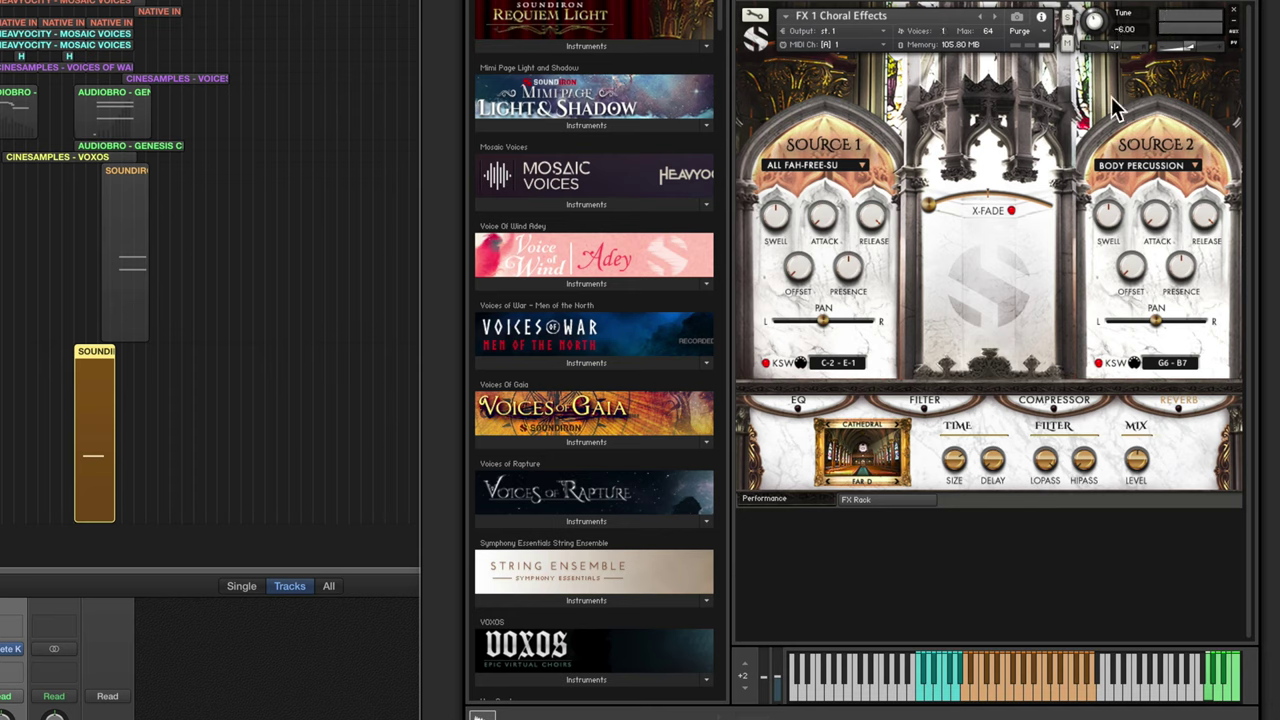
{"action": "left_click", "coordinate": [1182, 409]}
{"action": "left_click", "coordinate": [1182, 409]}
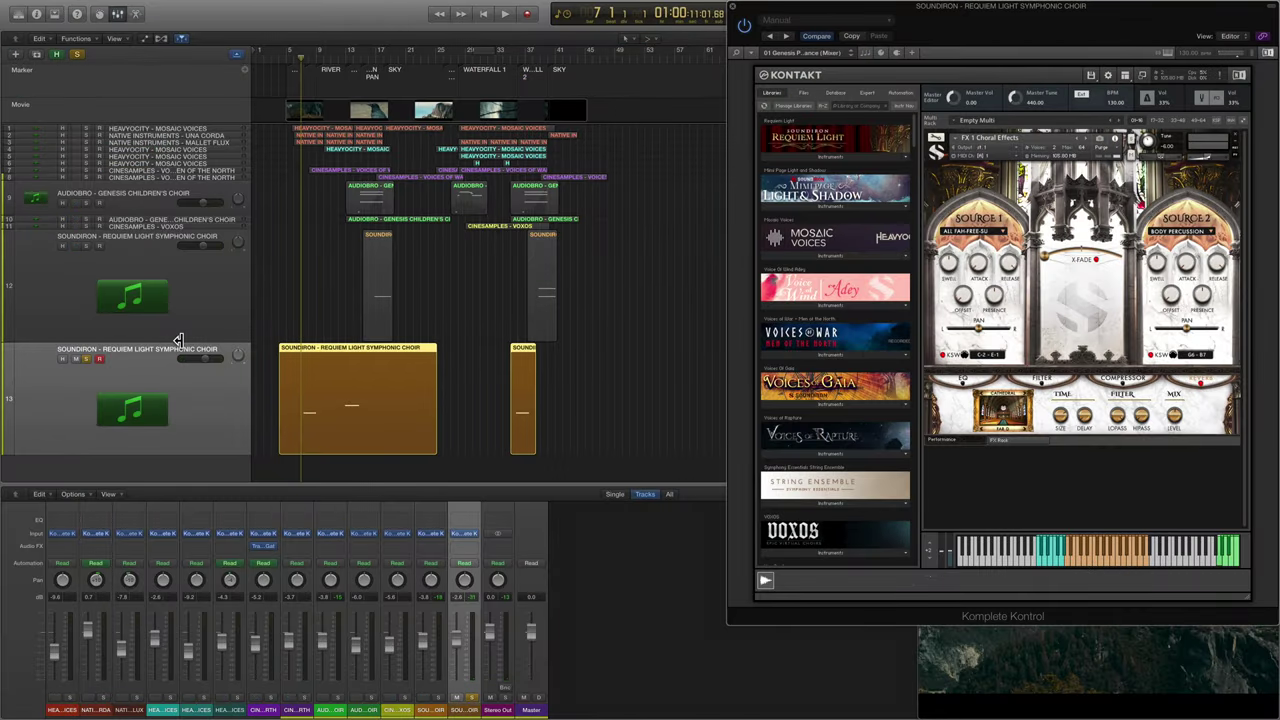
{"action": "left_click", "coordinate": [86, 358]}
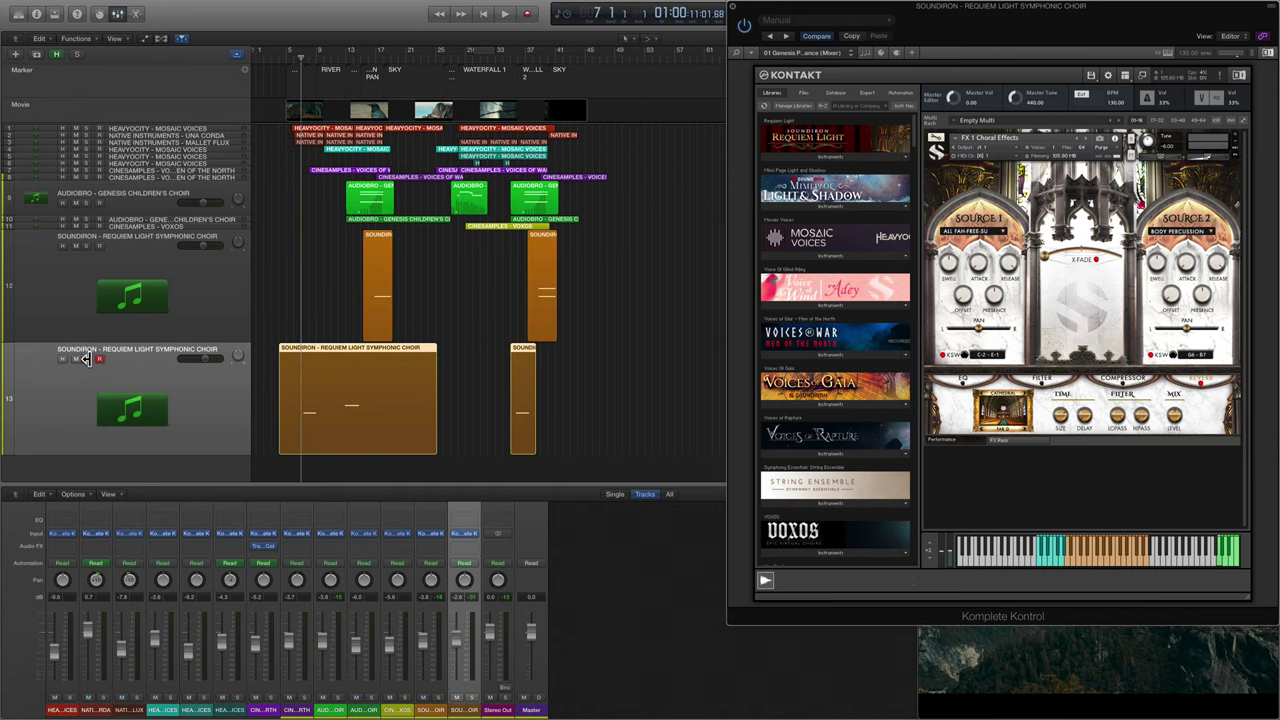
View the Source 1 sounds of the Body Percussion patch, audition its low keys and open its effects rack.
{"action": "left_click_drag", "start_coordinate": [1168, 524], "coordinate": [1221, 566]}
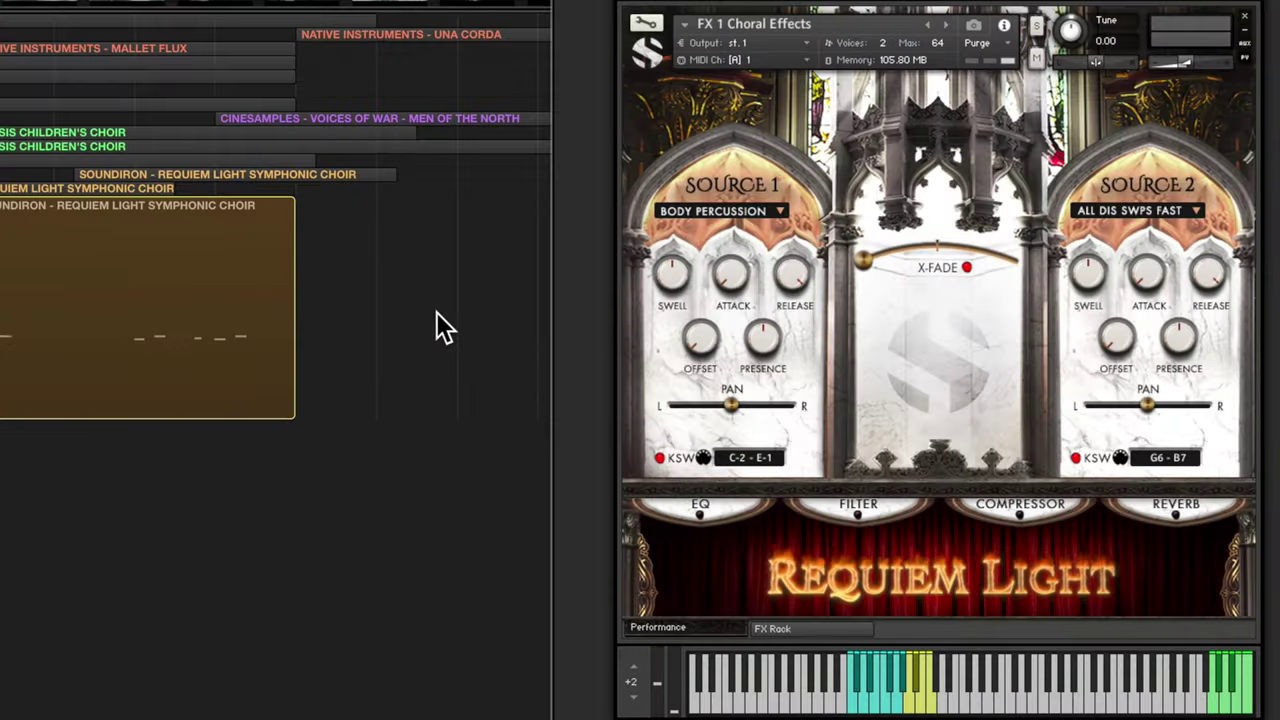
{"action": "left_click", "coordinate": [736, 212]}
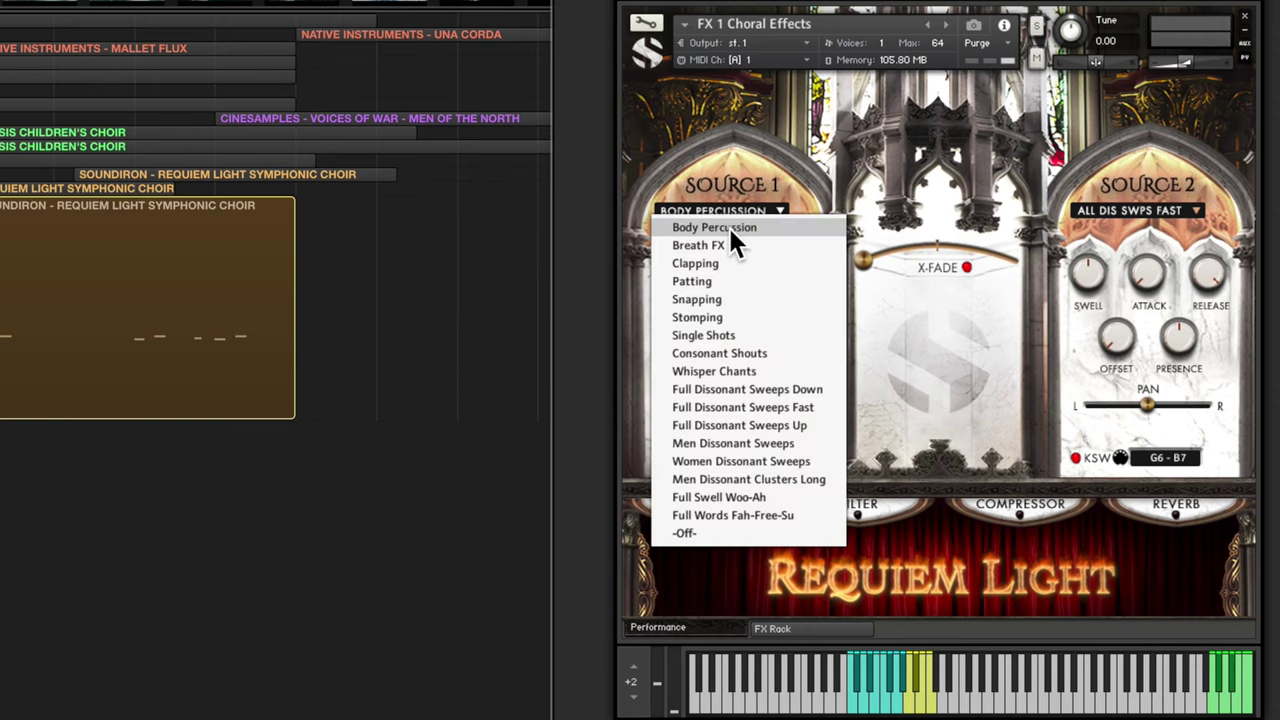
{"action": "left_click", "coordinate": [874, 213]}
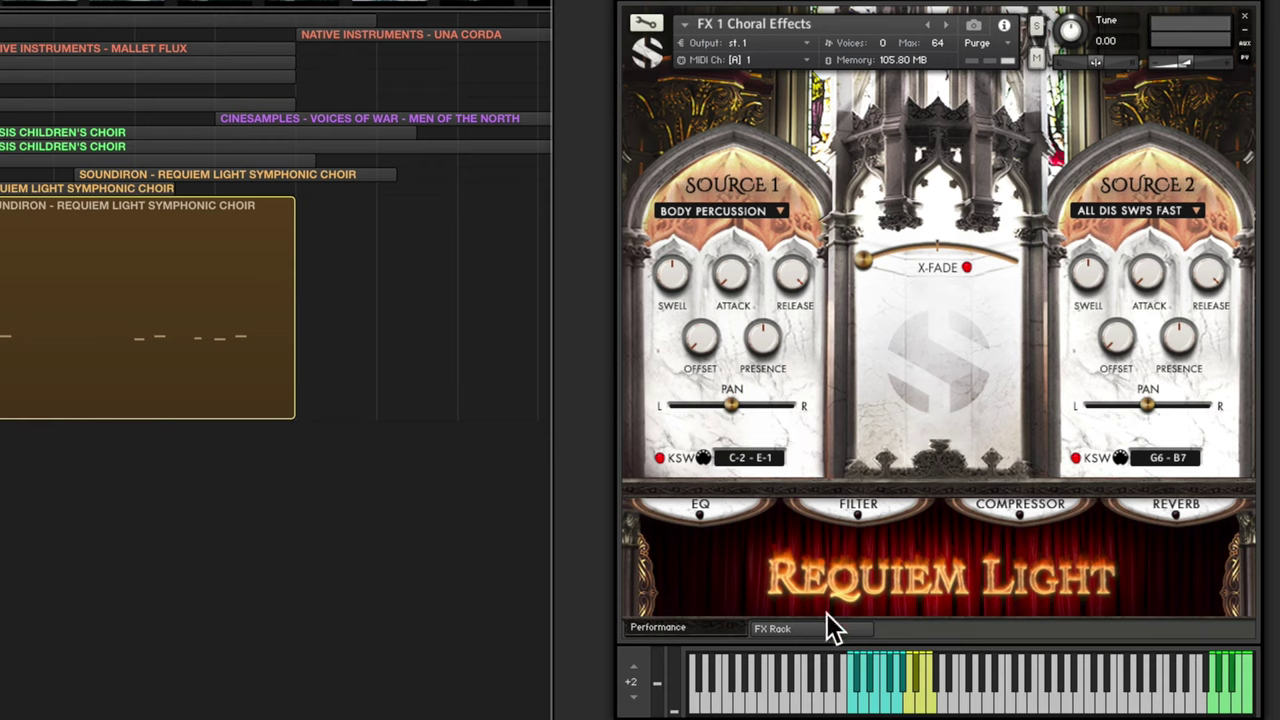
{"action": "left_click", "coordinate": [884, 700]}
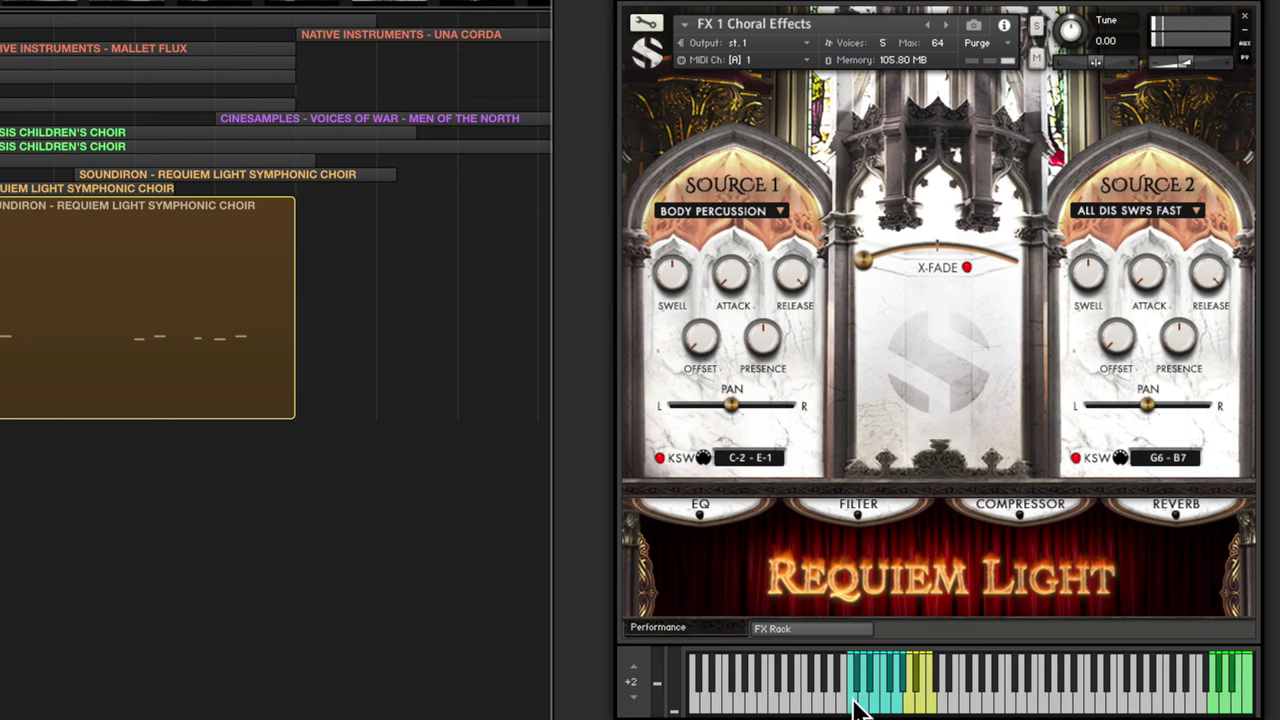
{"action": "left_click", "coordinate": [857, 706]}
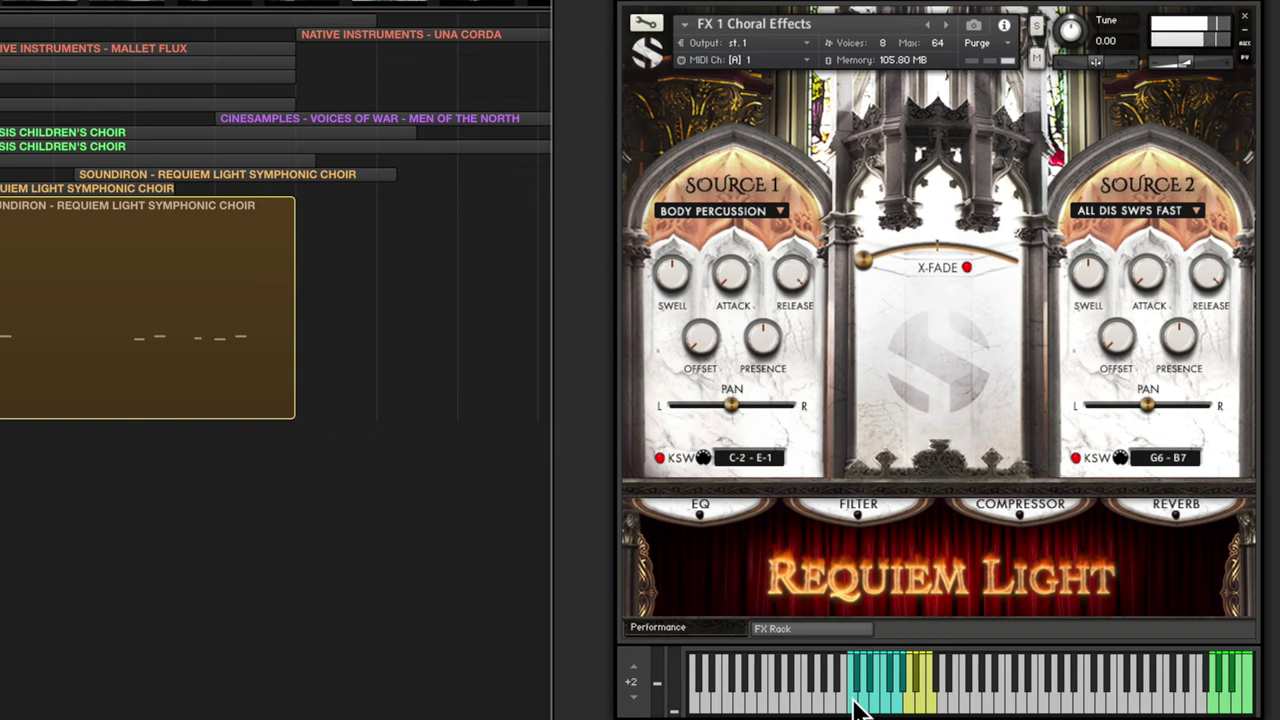
{"action": "left_click", "coordinate": [846, 628]}
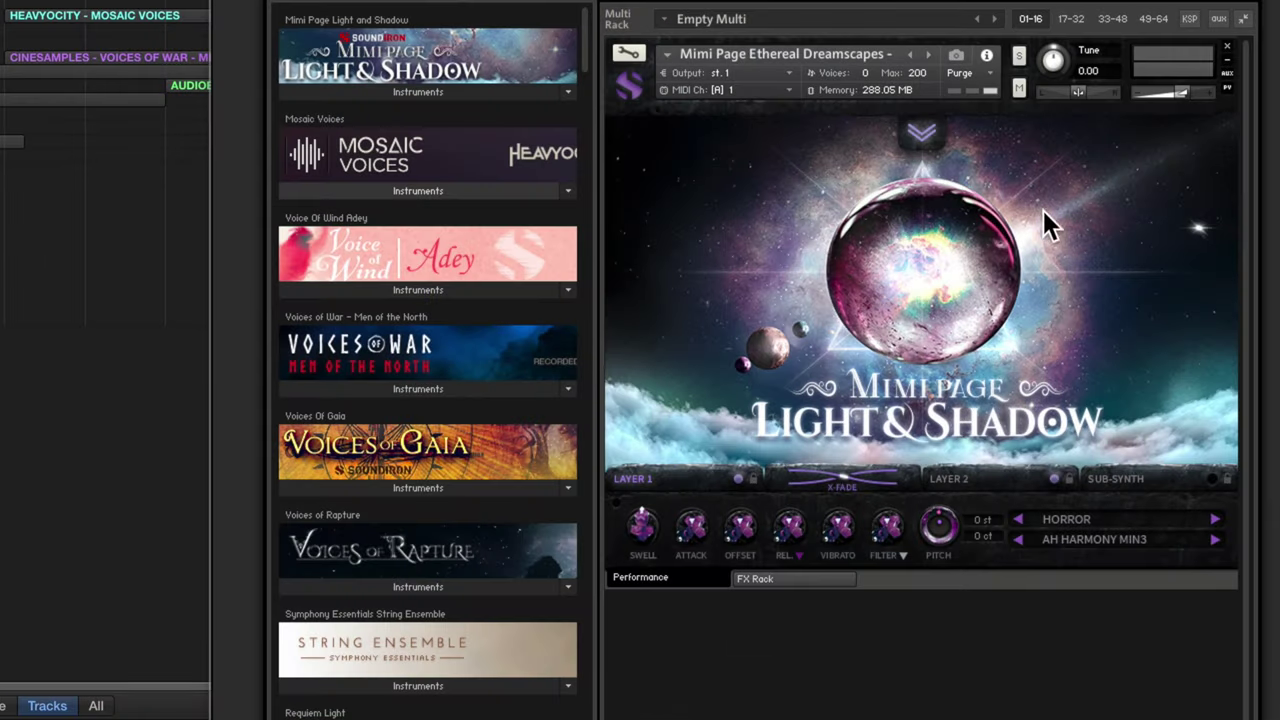
View the LFO, filter and arpeggiator settings of the Mimi Page patch and list the library's instruments.
{"action": "left_click", "coordinate": [921, 134]}
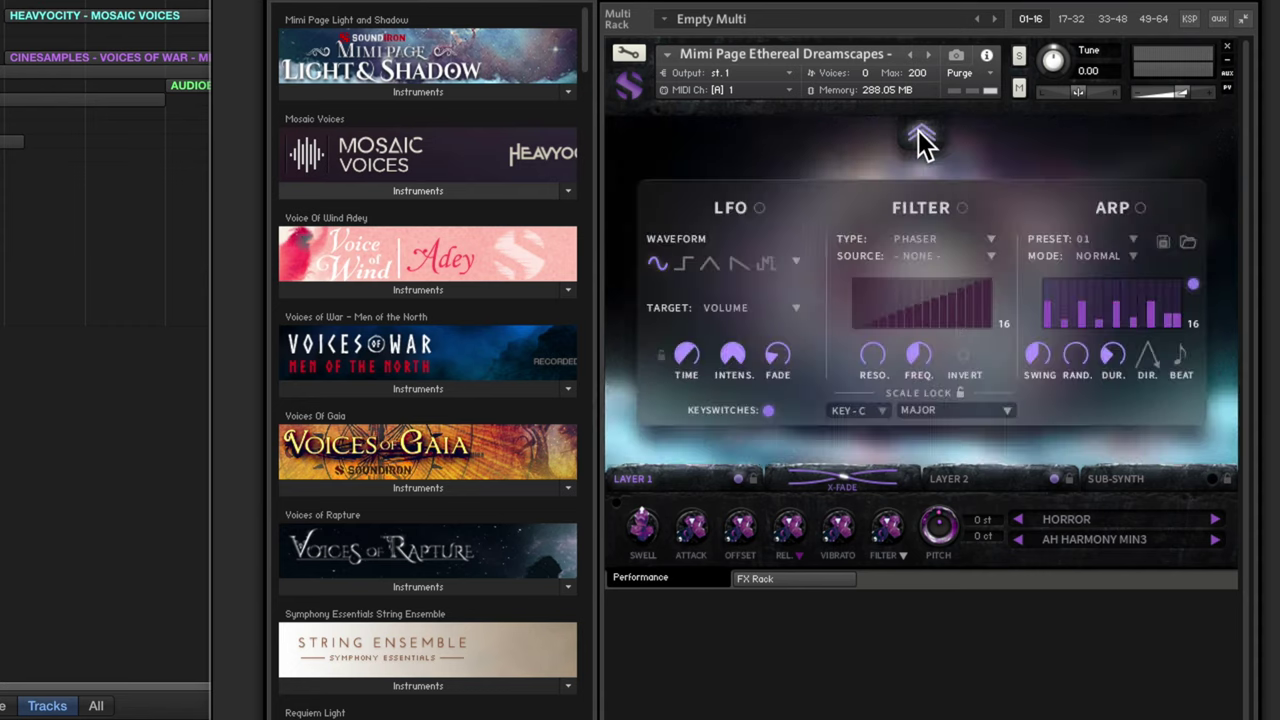
{"action": "left_click", "coordinate": [920, 134]}
{"action": "left_click", "coordinate": [465, 91]}
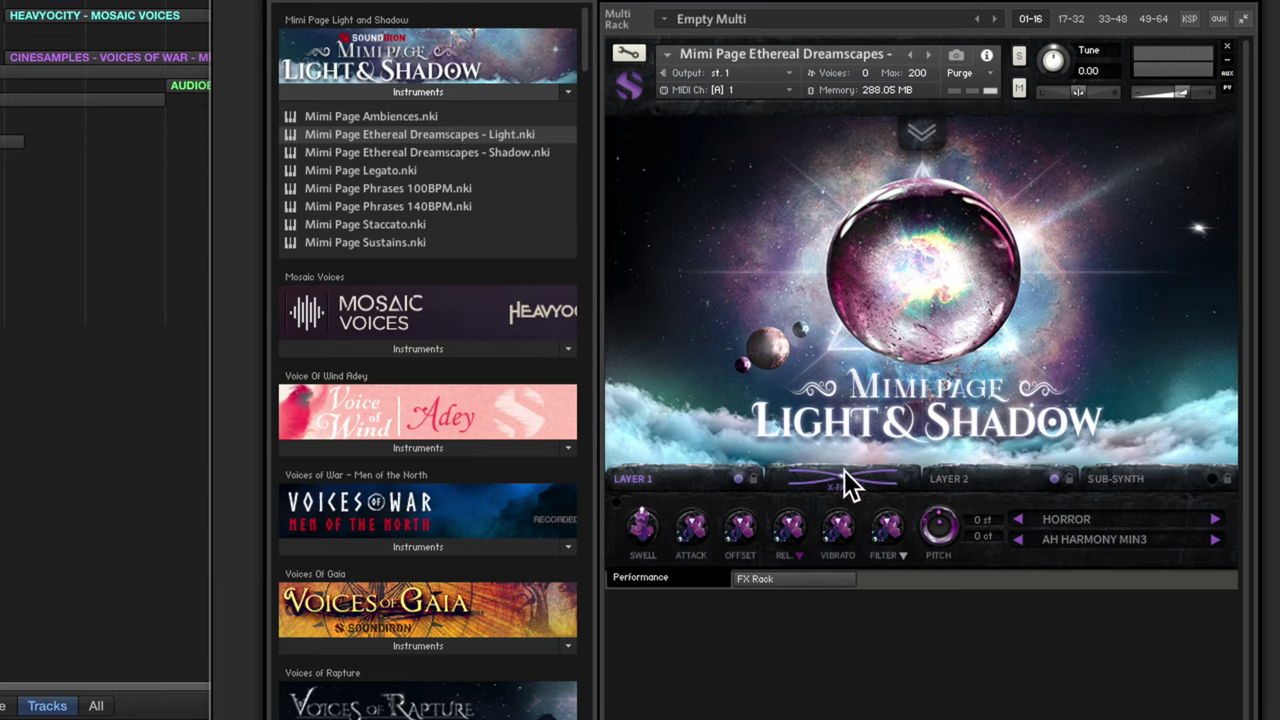
Adjust the crossfade between the Mimi Page patch's two layers and raise the release of Layer 1 and Layer 2.
{"action": "mouse_move", "coordinate": [844, 470]}
{"action": "left_mouse_down"}
{"action": "mouse_move", "coordinate": [986, 474]}
{"action": "mouse_move", "coordinate": [667, 481]}
{"action": "left_mouse_up"}
{"action": "left_click_drag", "start_coordinate": [835, 484], "coordinate": [837, 484]}
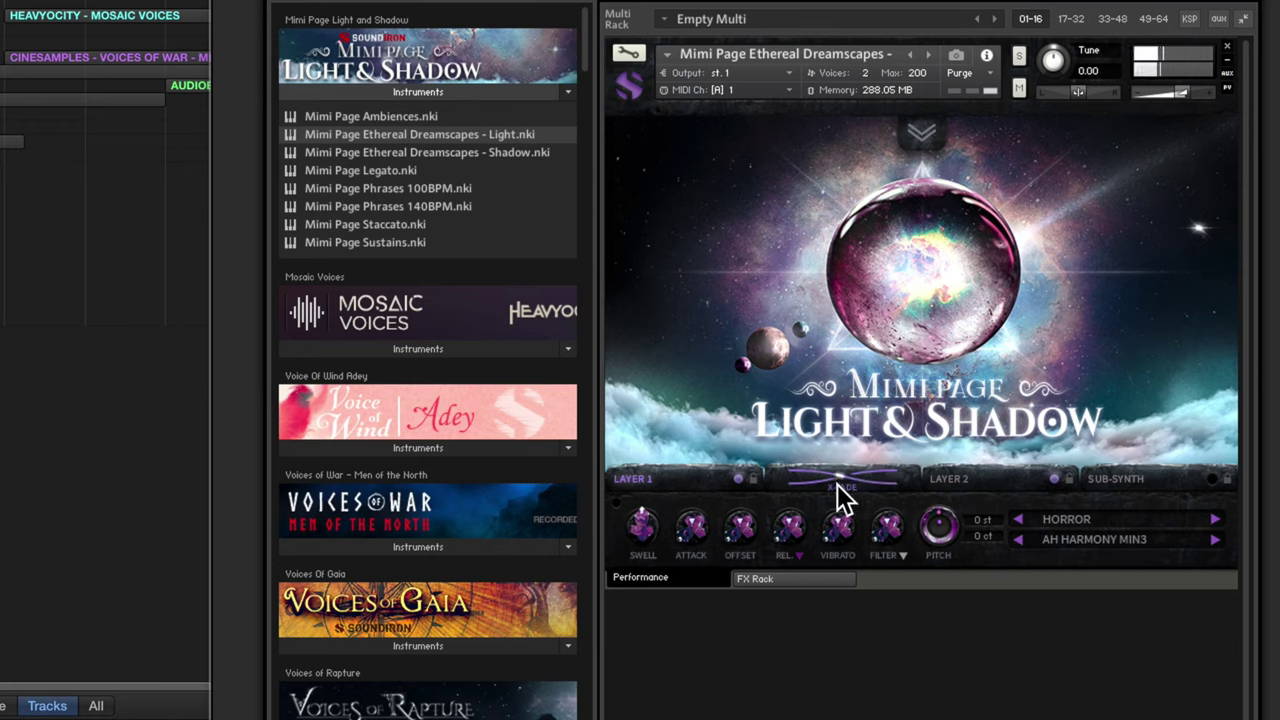
{"action": "left_click_drag", "start_coordinate": [799, 532], "coordinate": [783, 426]}
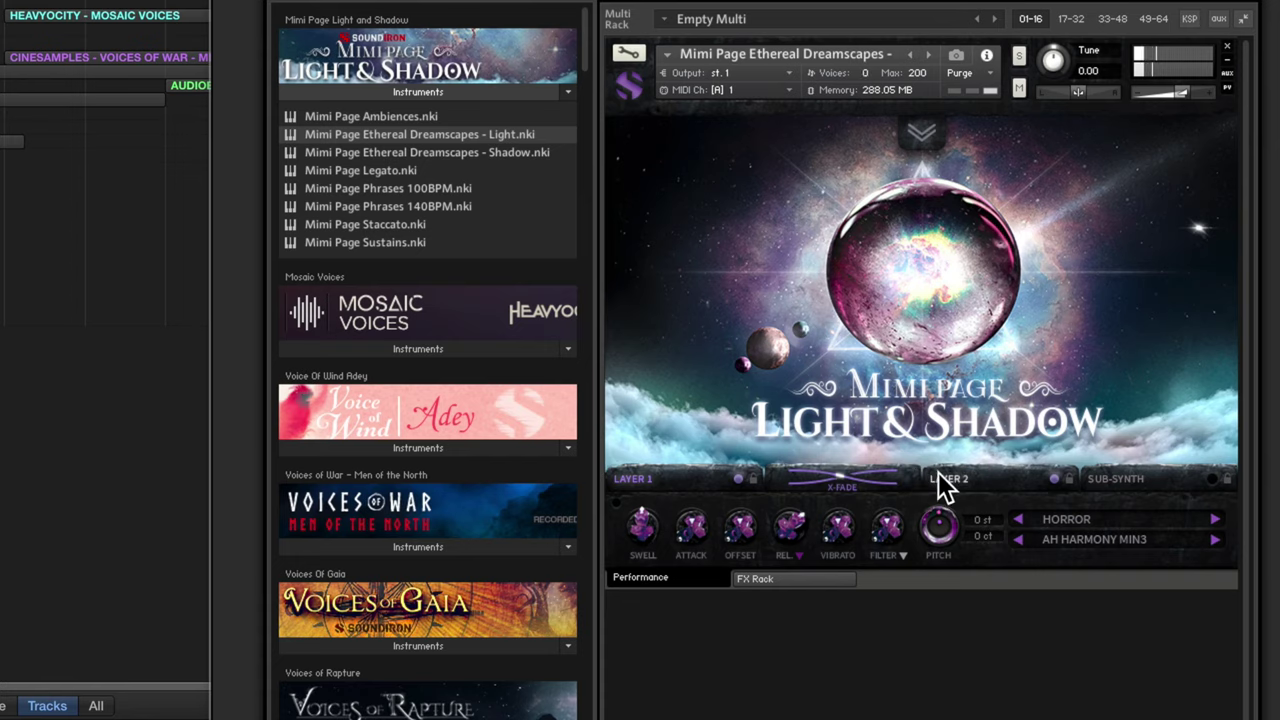
{"action": "left_click_drag", "start_coordinate": [800, 537], "coordinate": [785, 420]}
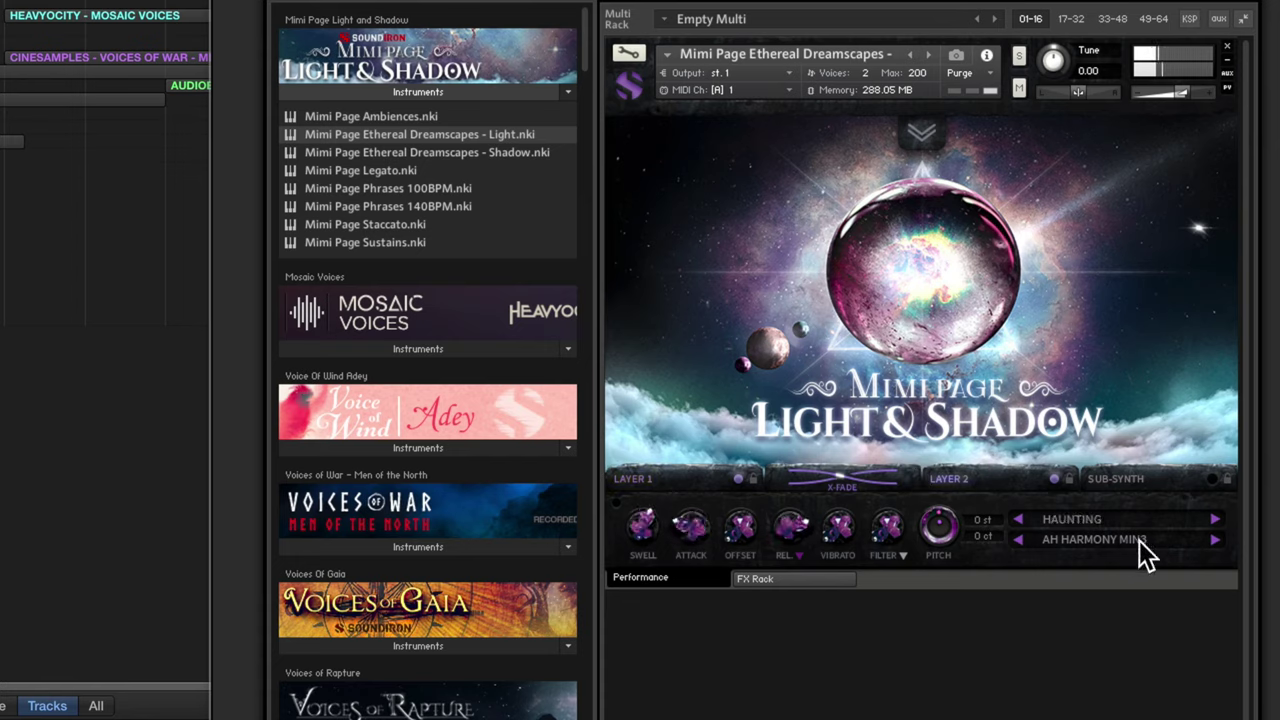
Choose the Ah Harmony m3 sound for Layer 2 in the Haunting category and open the Mimi Page effects rack.
{"action": "left_click", "coordinate": [1108, 537]}
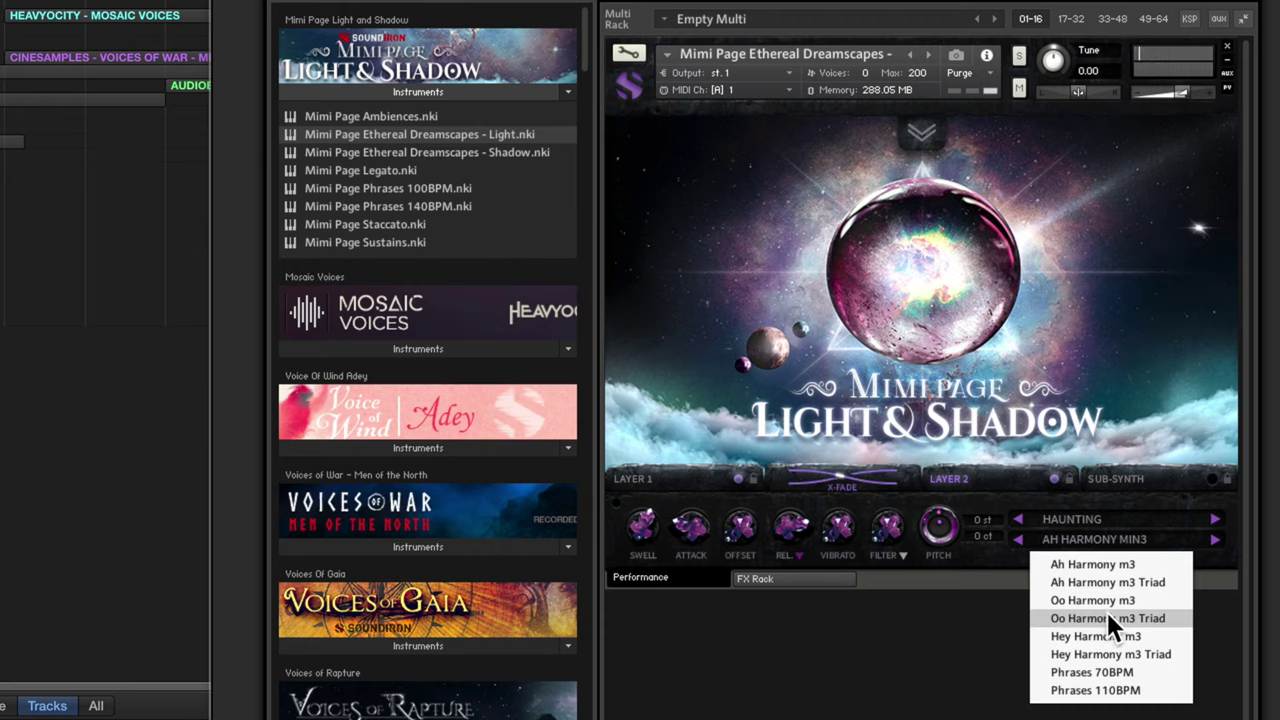
{"action": "left_click", "coordinate": [1109, 565]}
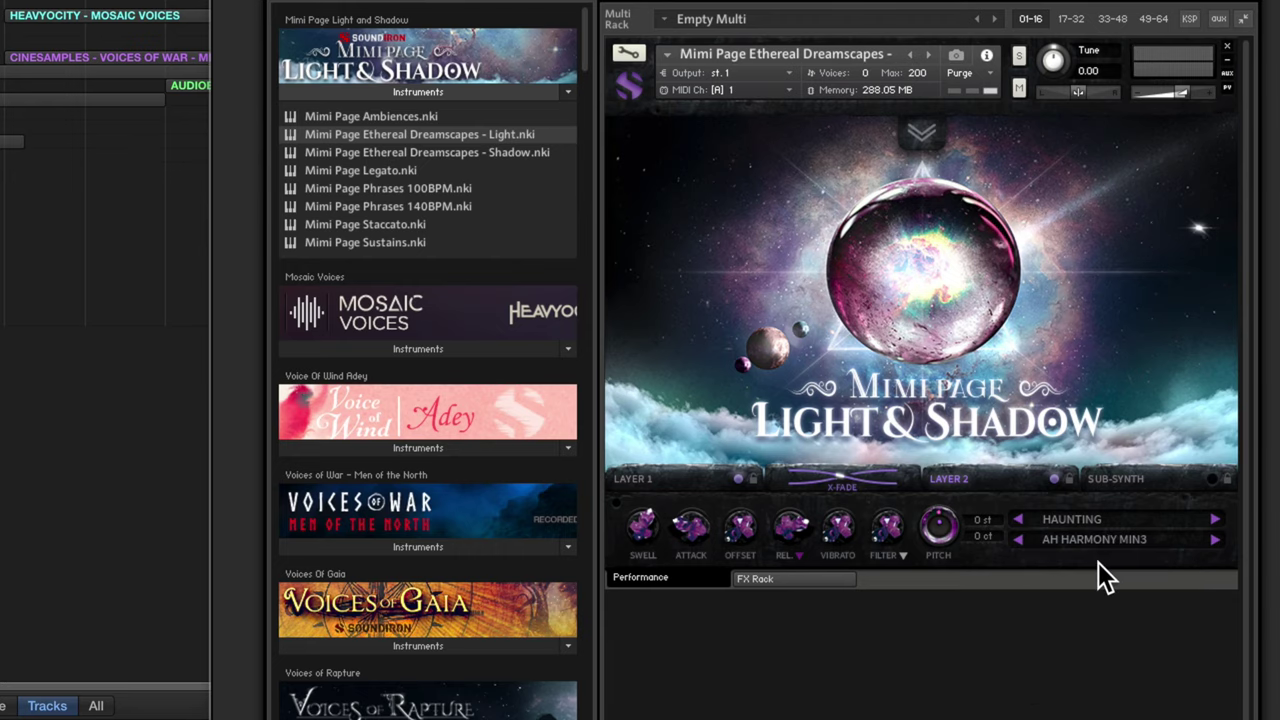
{"action": "left_click", "coordinate": [756, 578]}
{"action": "left_click", "coordinate": [934, 376]}
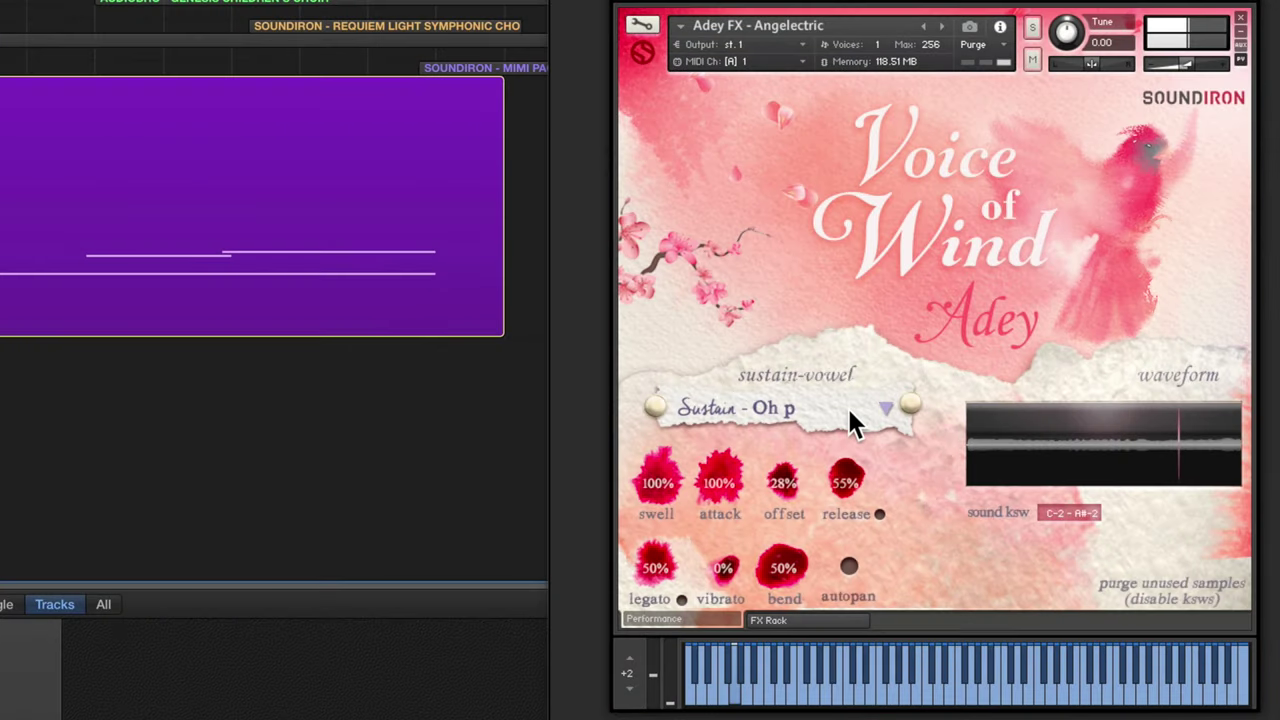
View the sustain vowels of the Adey FX - Angelectric patch and open its effects rack.
{"action": "left_click", "coordinate": [851, 421]}
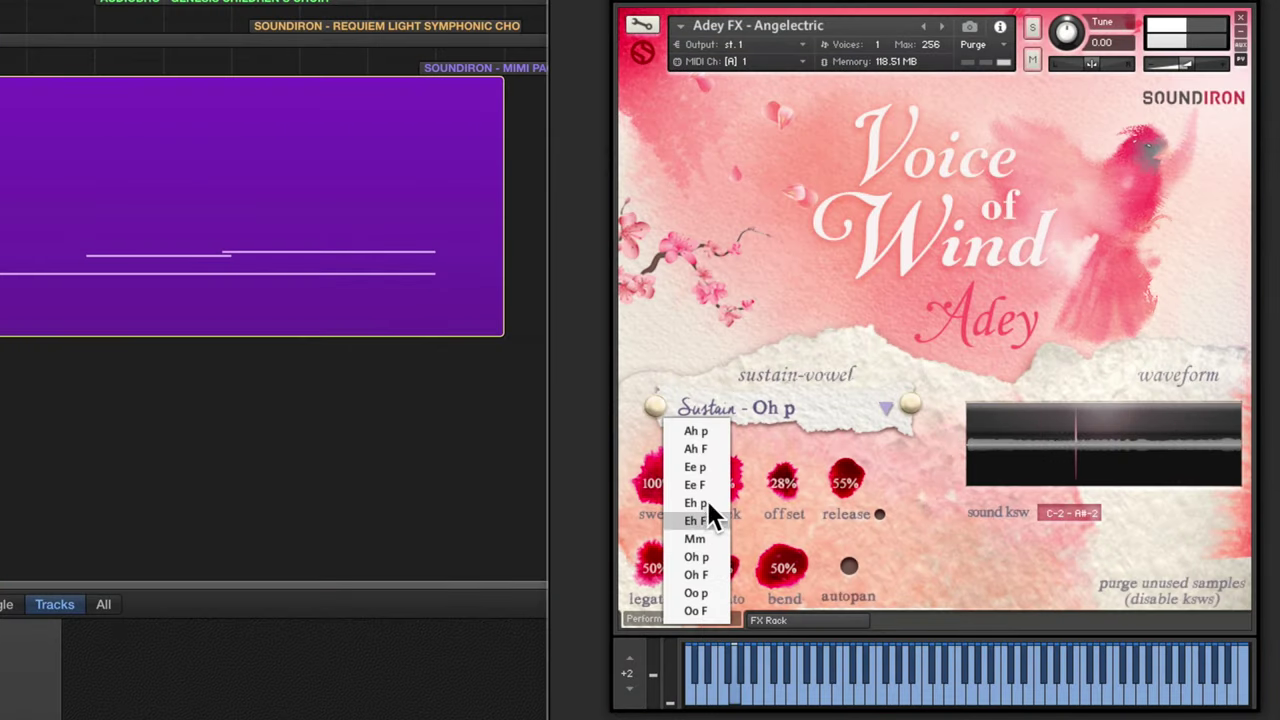
{"action": "left_click", "coordinate": [830, 522]}
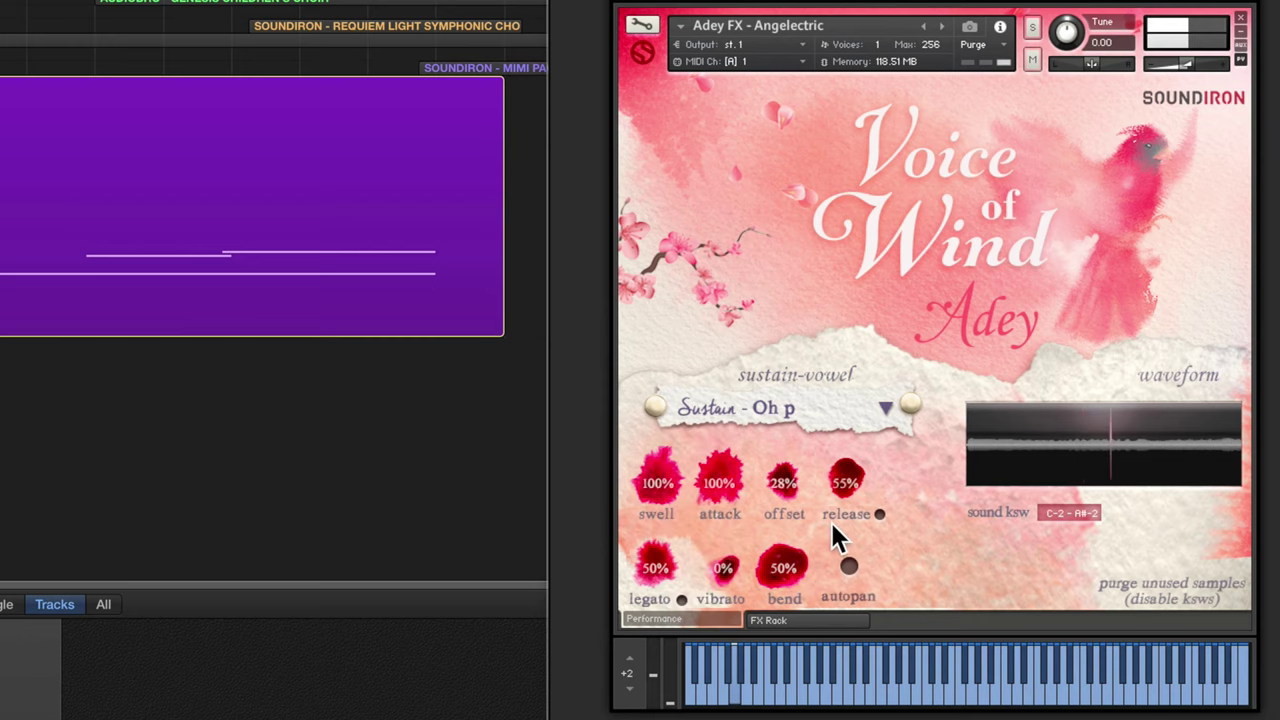
{"action": "left_click", "coordinate": [797, 620]}
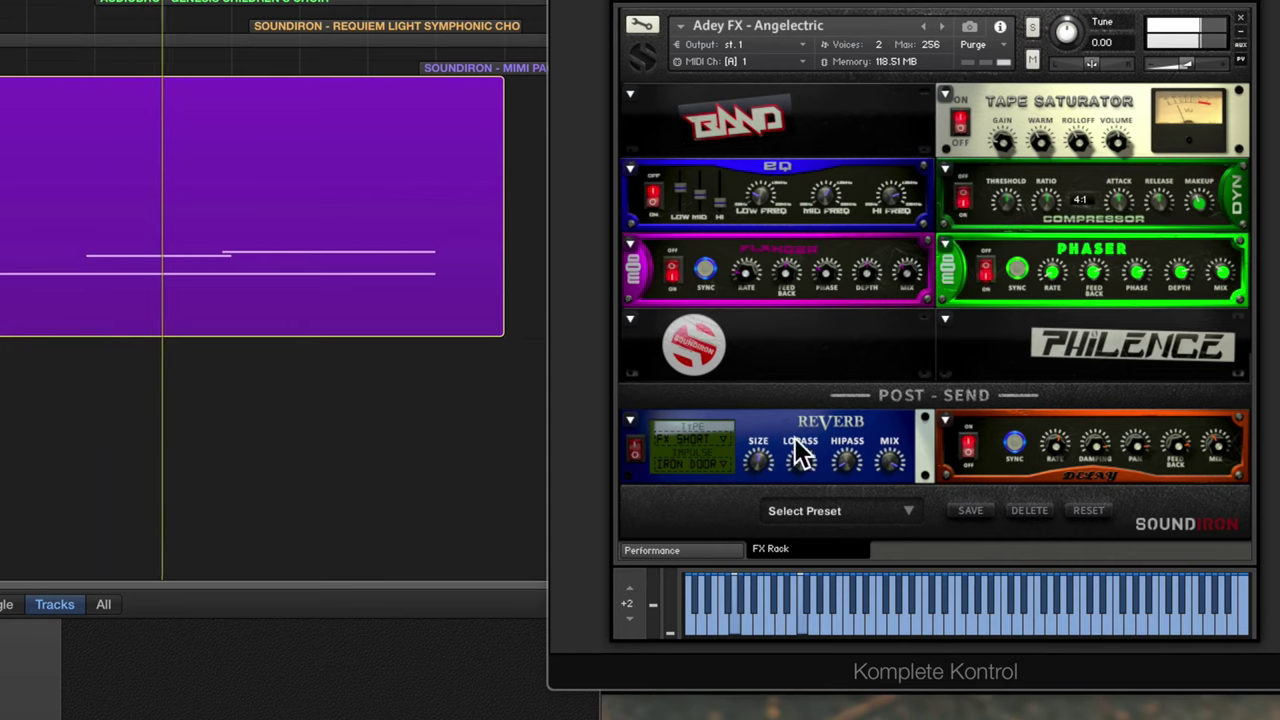
Switch on the Iron Door reverb in the Adey FX - Angelectric effects rack.
{"action": "left_click", "coordinate": [636, 449]}
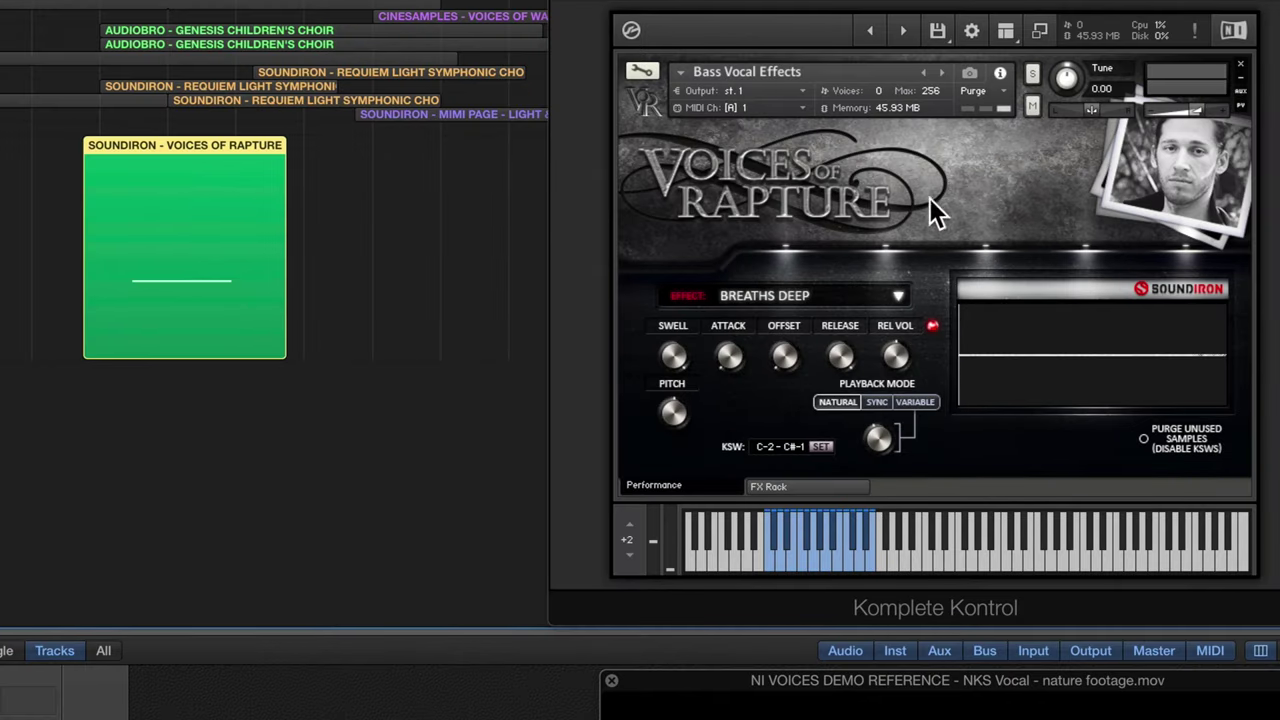
Set the Bass Vocal Effects patch's tuning to 3.00 and switch on its Cathedral reverb with the Far B impulse.
{"action": "left_click_drag", "start_coordinate": [1064, 72], "coordinate": [1064, 65]}
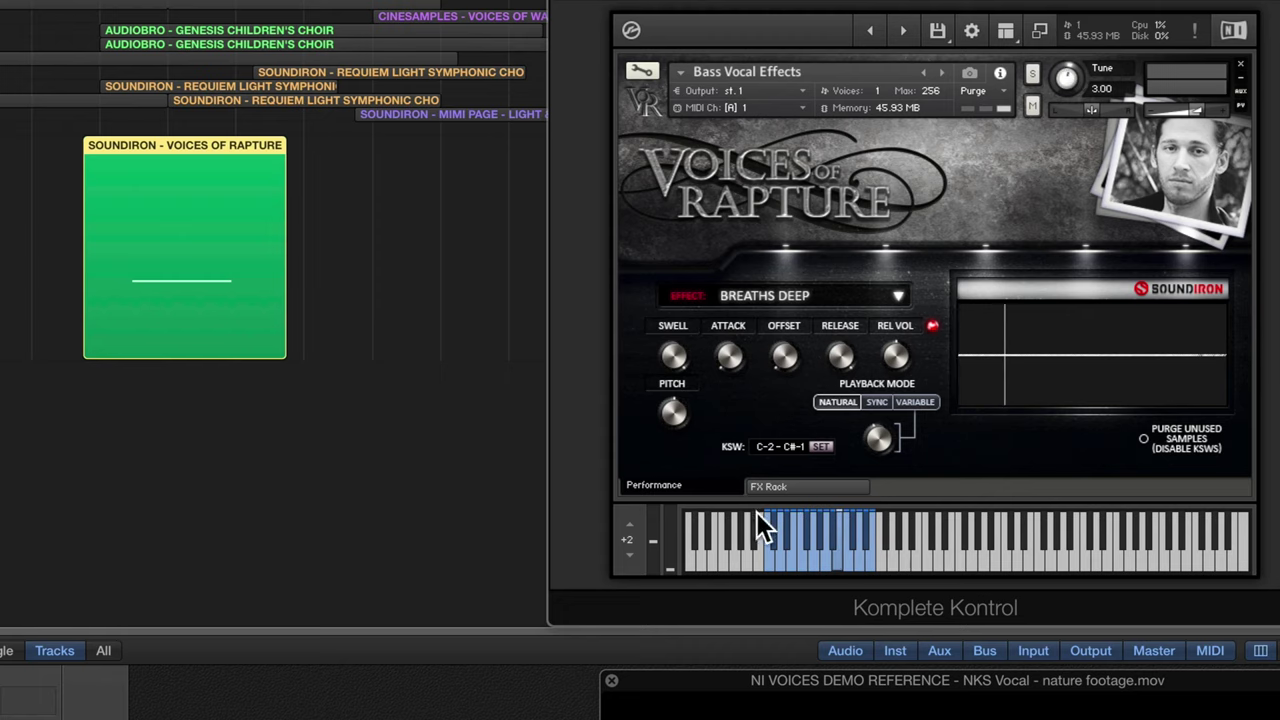
{"action": "left_click", "coordinate": [787, 486]}
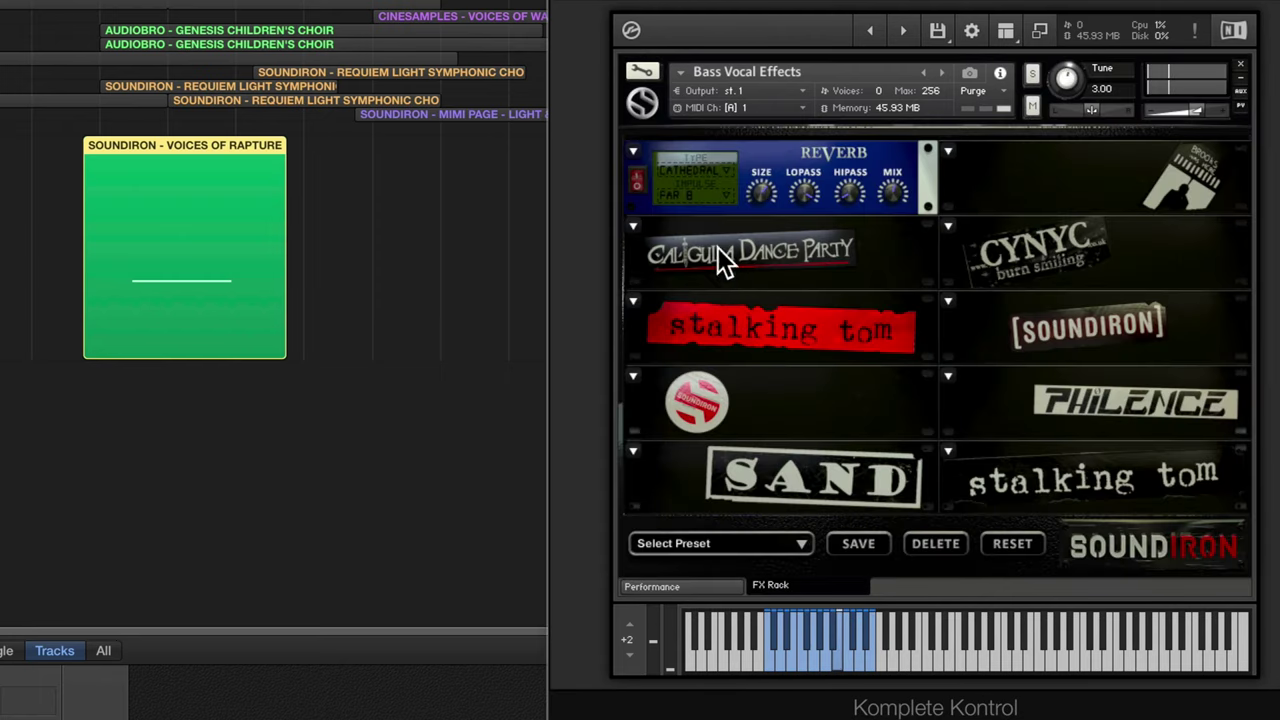
{"action": "left_click", "coordinate": [634, 178]}
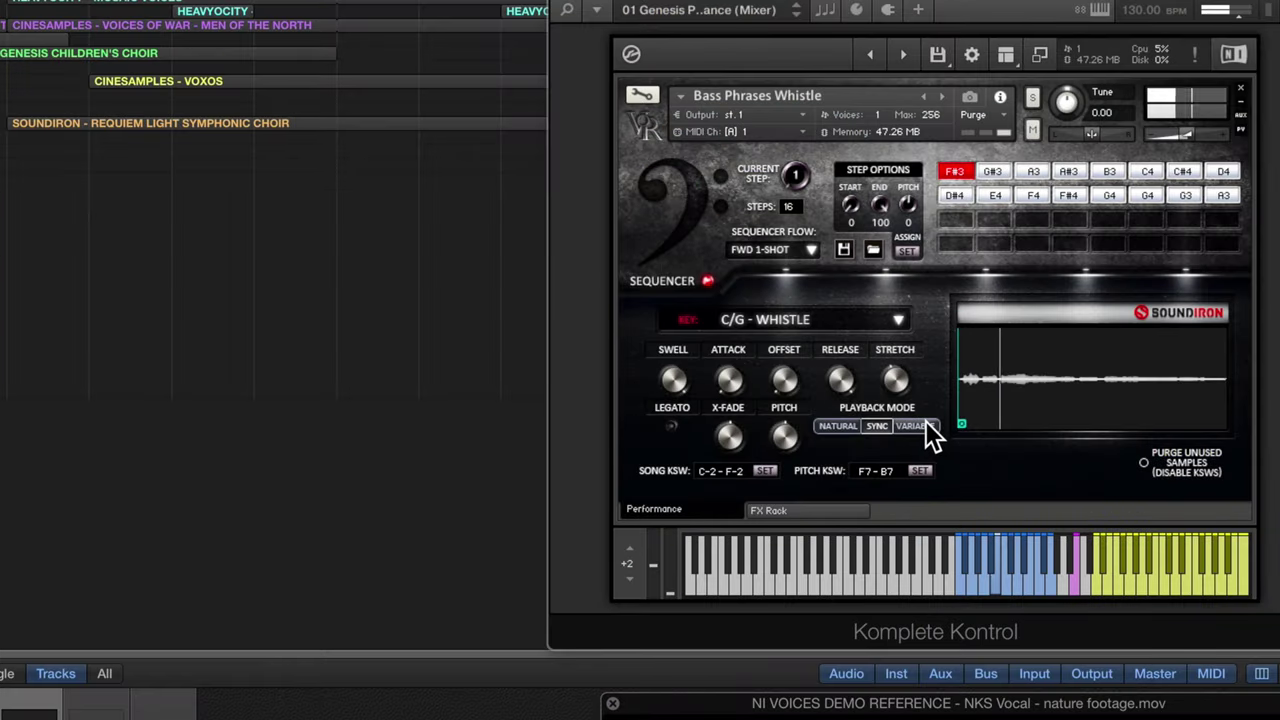
Switch on the Cathedral reverb with the Far C impulse for the Bass Phrases Whistle patch.
{"action": "left_click", "coordinate": [807, 510]}
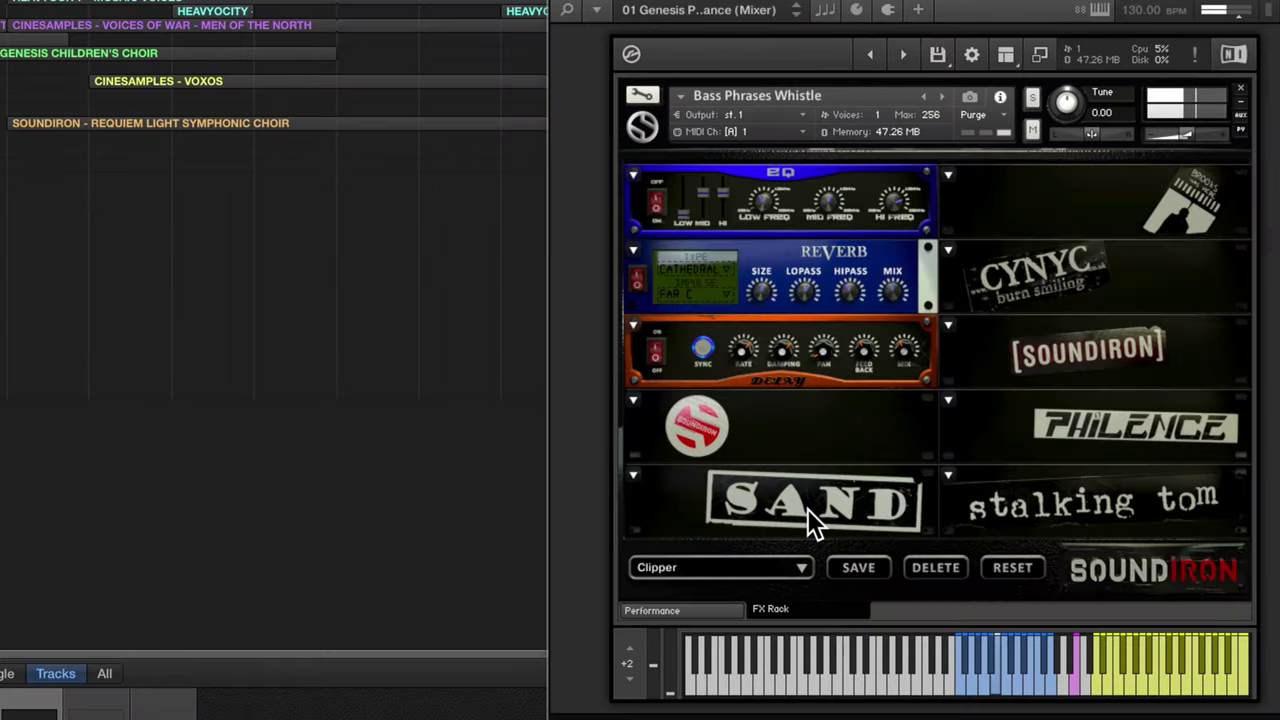
{"action": "left_click", "coordinate": [636, 276]}
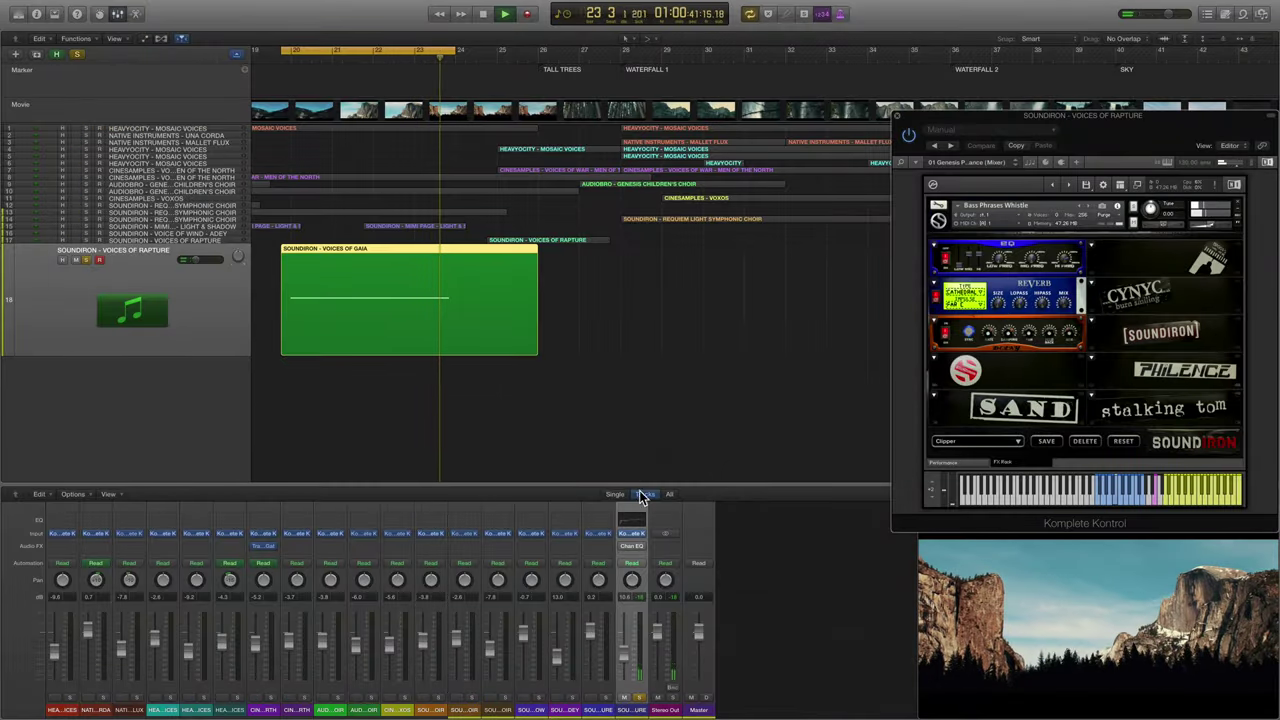
Enable the Channel EQ on the Voices of Rapture whistle track and adjust its 1400 Hz band.
{"action": "left_click", "coordinate": [631, 546]}
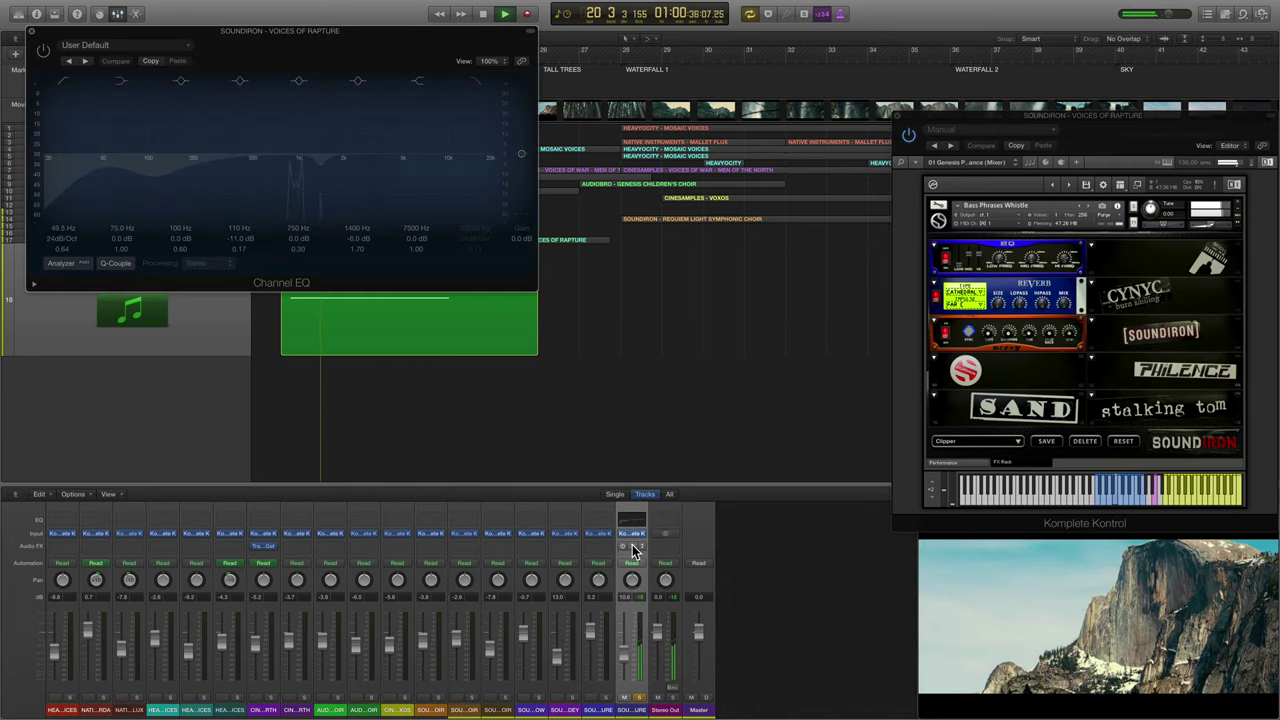
{"action": "left_click_drag", "start_coordinate": [359, 43], "coordinate": [646, 240]}
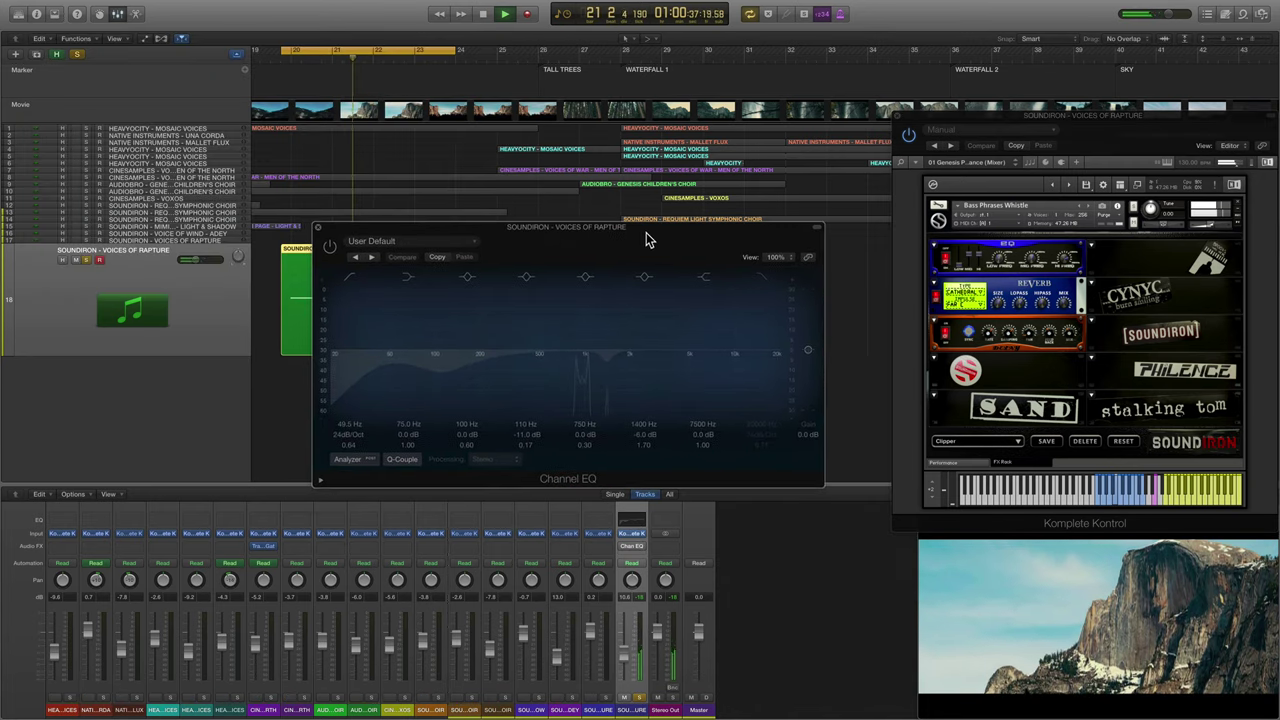
{"action": "left_click", "coordinate": [330, 247]}
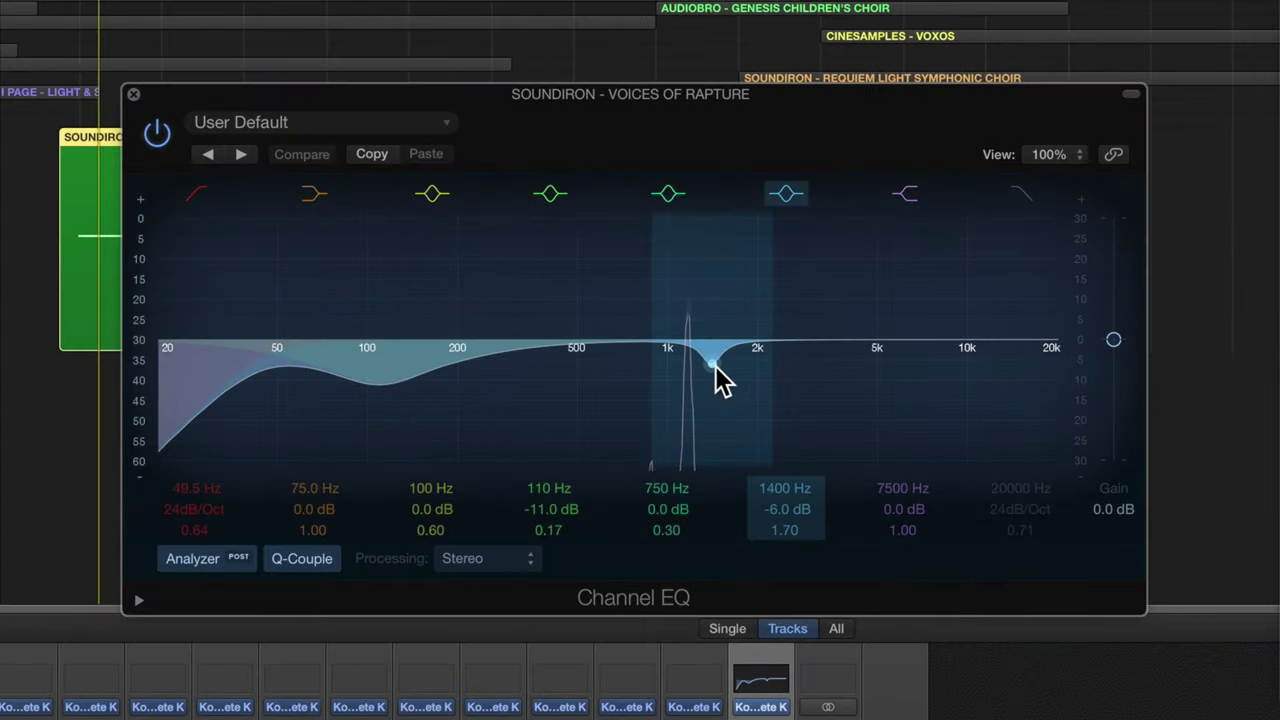
{"action": "left_click_drag", "start_coordinate": [715, 365], "coordinate": [713, 382]}
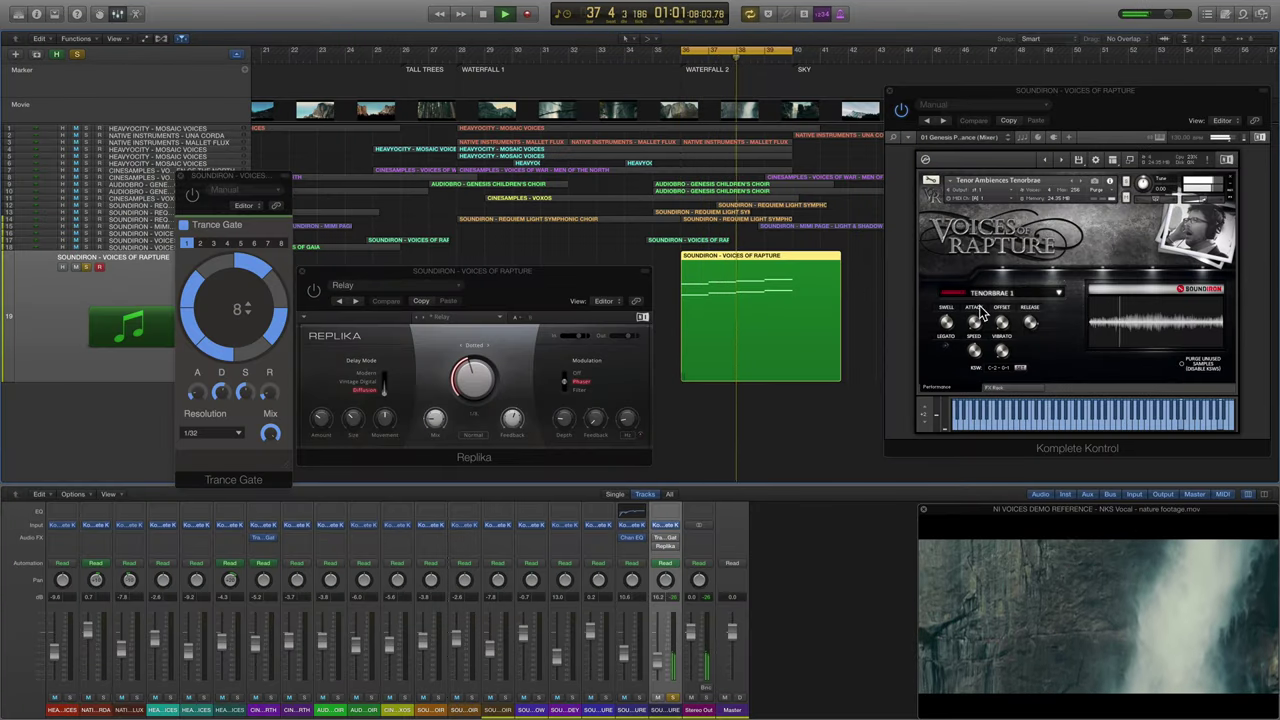
Switch on the Tenor Ambiences Tenorbrae patch's reverb and enable the Trance Gate and Replika effects on its track.
{"action": "left_click", "coordinate": [1018, 390]}
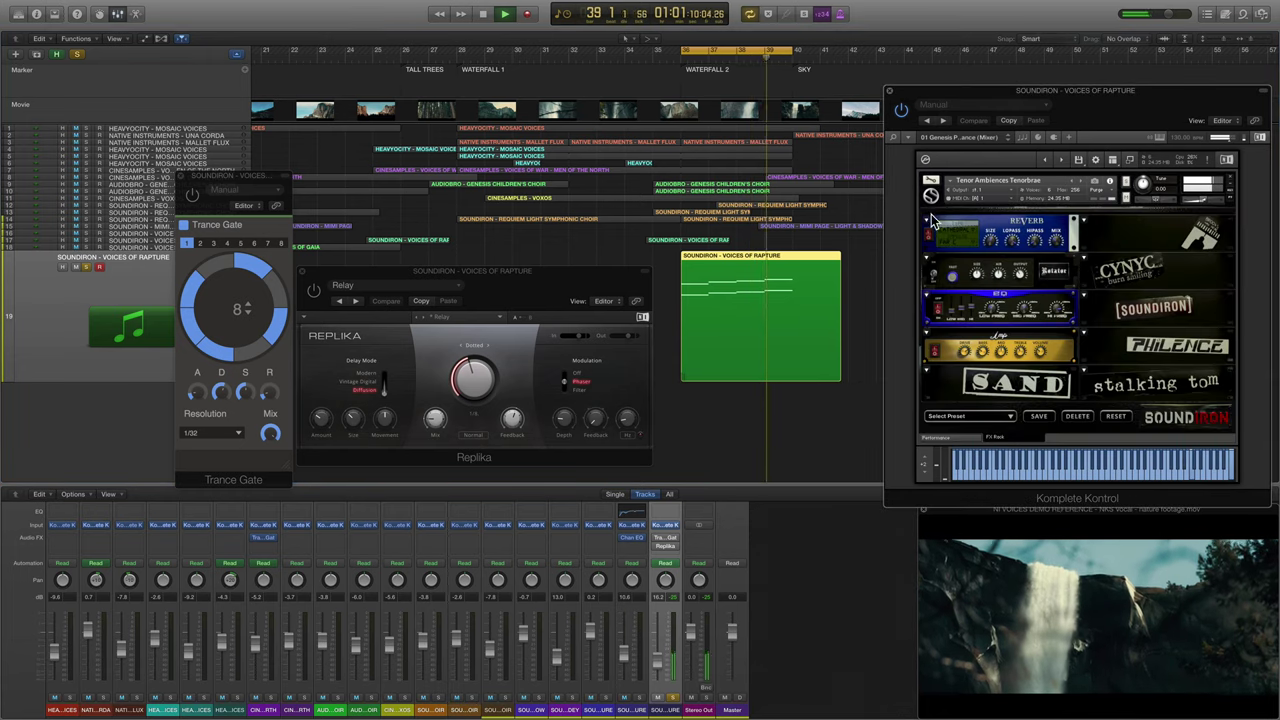
{"action": "left_click", "coordinate": [930, 237]}
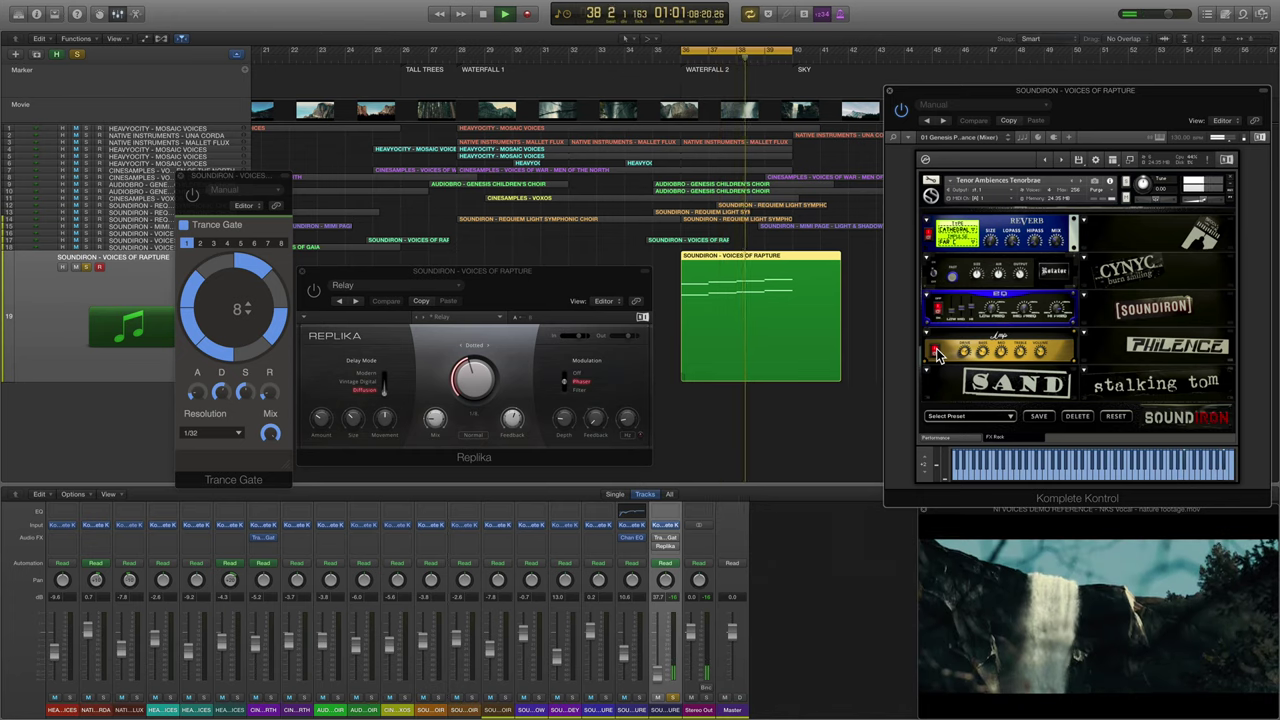
{"action": "left_click", "coordinate": [192, 196]}
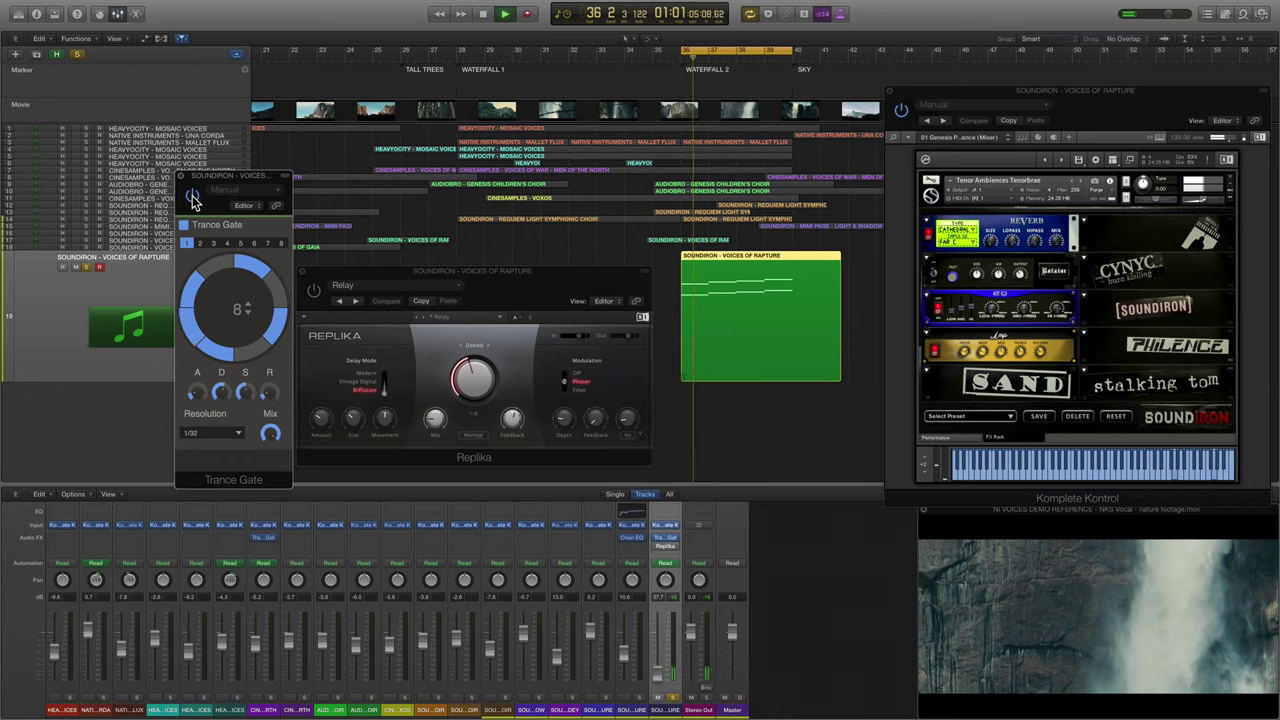
{"action": "left_click", "coordinate": [314, 293]}
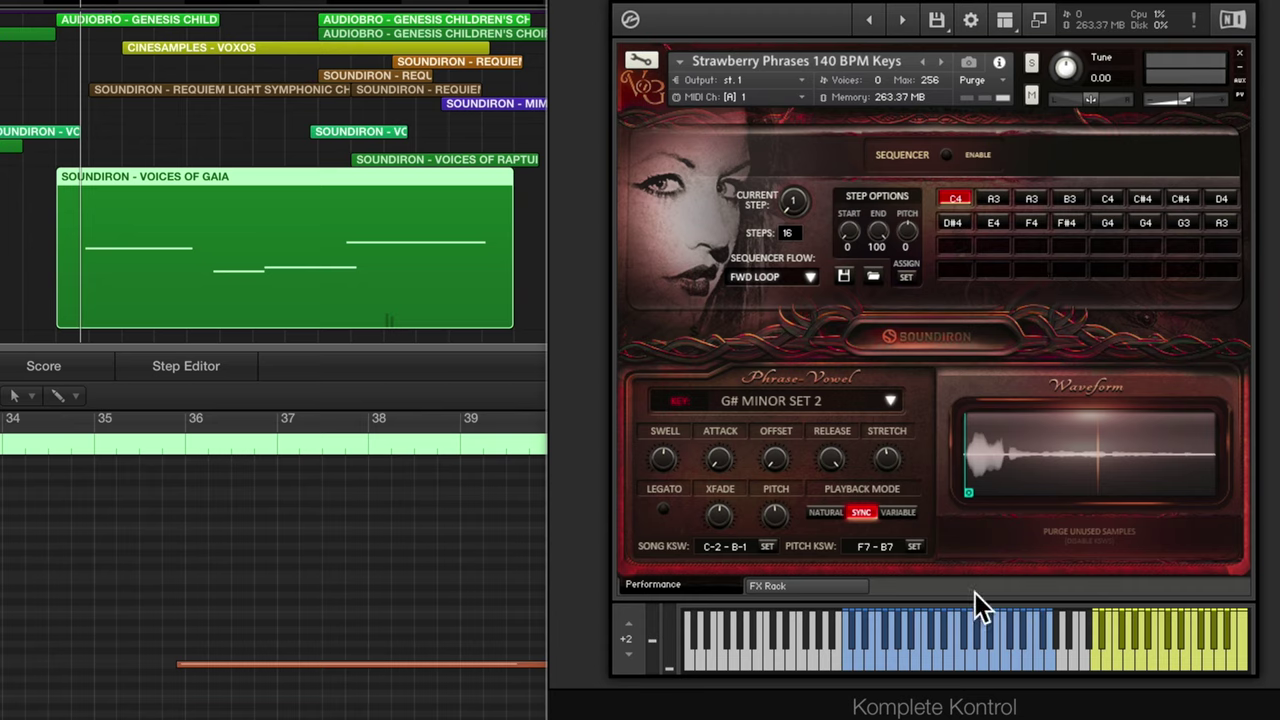
Audition a phrase note of the Strawberry Phrases 140 BPM Keys patch and view its selectable musical keys.
{"action": "left_click", "coordinate": [957, 650]}
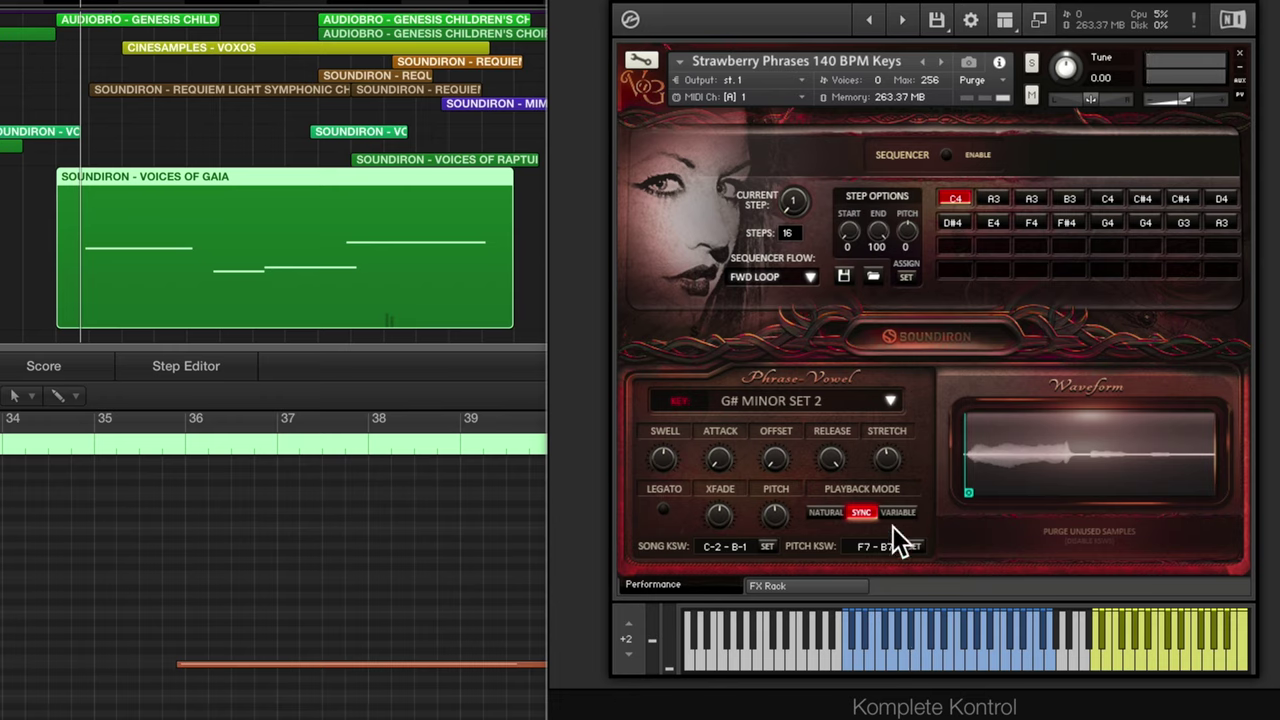
{"action": "left_click", "coordinate": [889, 402]}
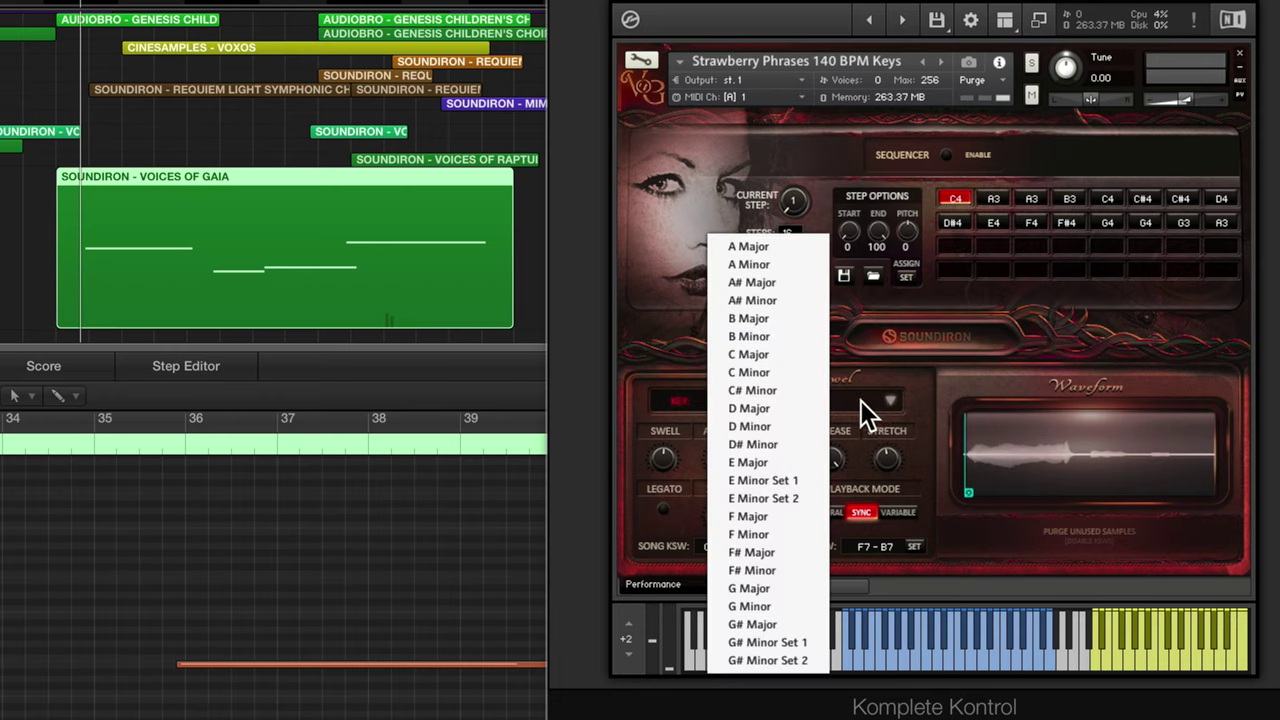
{"action": "left_click", "coordinate": [928, 441]}
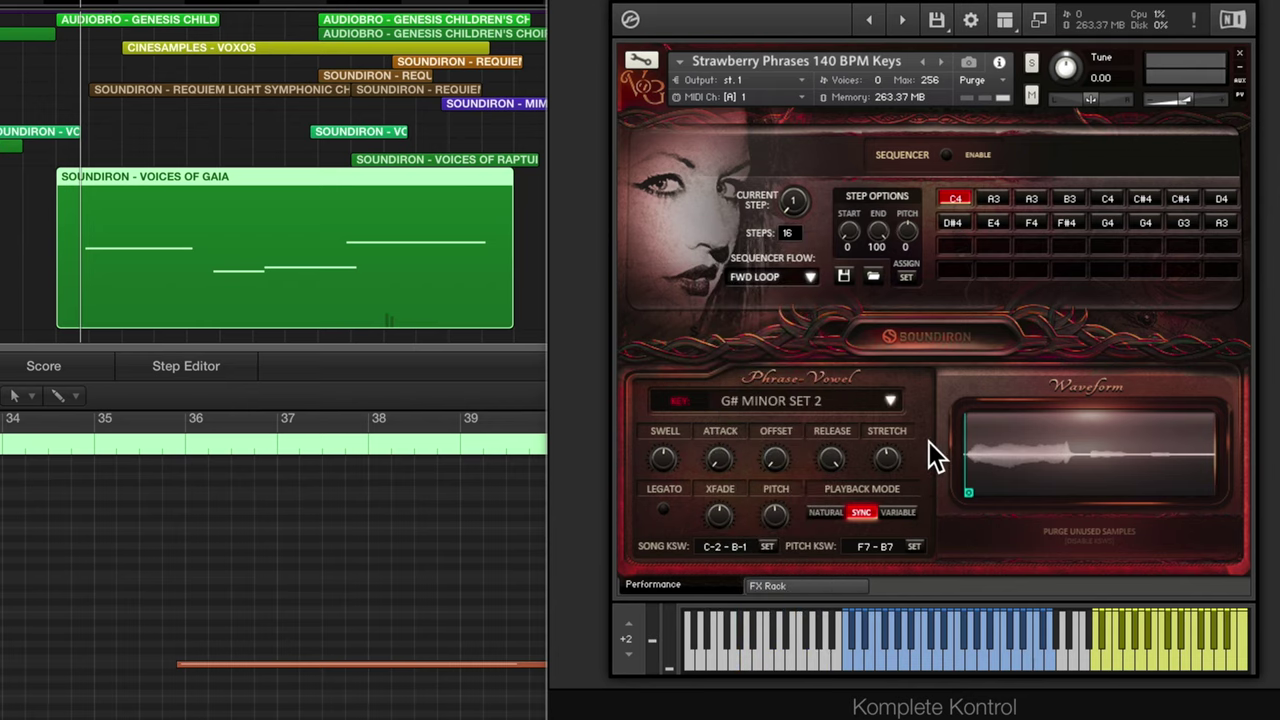
Compare the Strawberry Phrases patch with its Cathedral reverb off and on, and solo the Voices of Gaia track.
{"action": "left_click", "coordinate": [815, 582]}
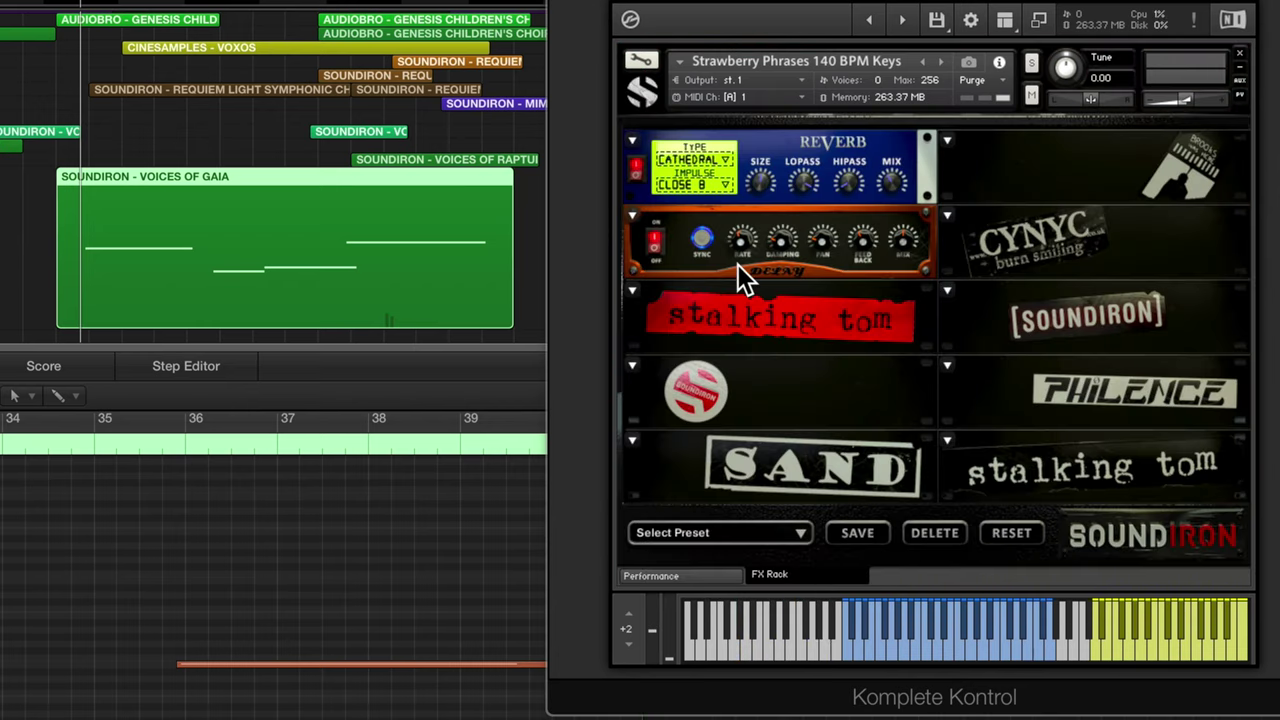
{"action": "left_click", "coordinate": [637, 168]}
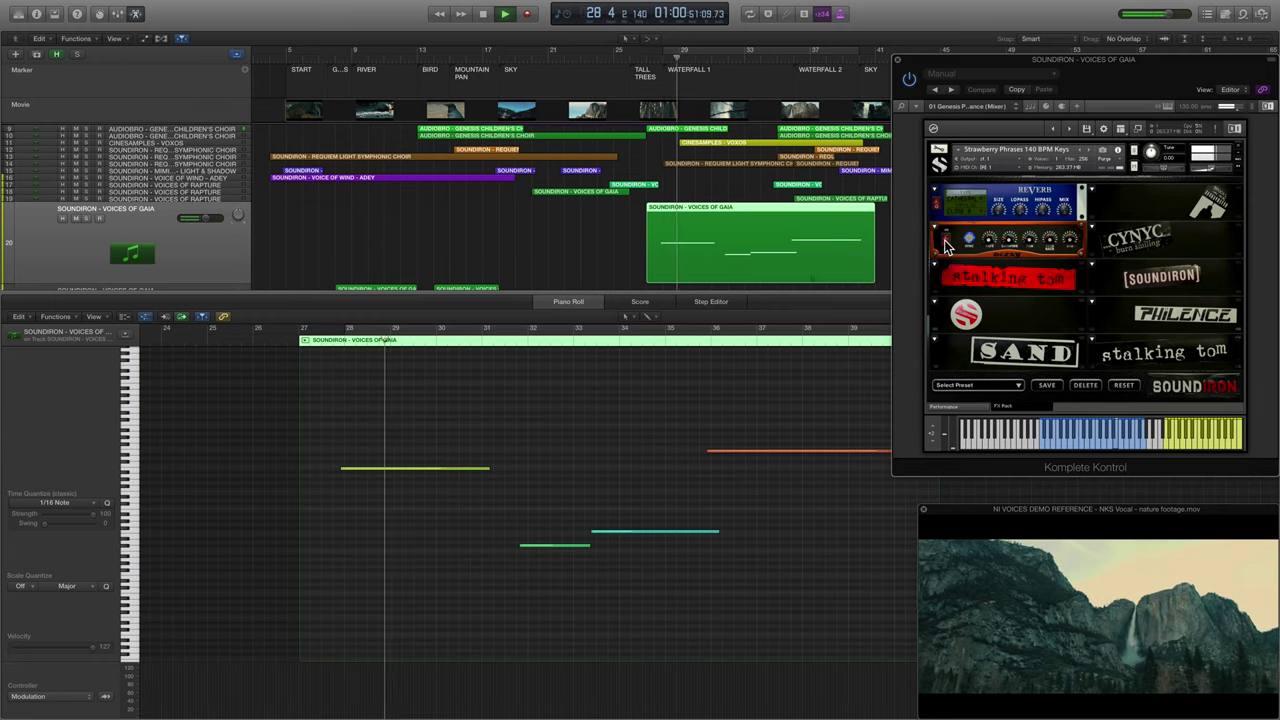
{"action": "left_click", "coordinate": [938, 205]}
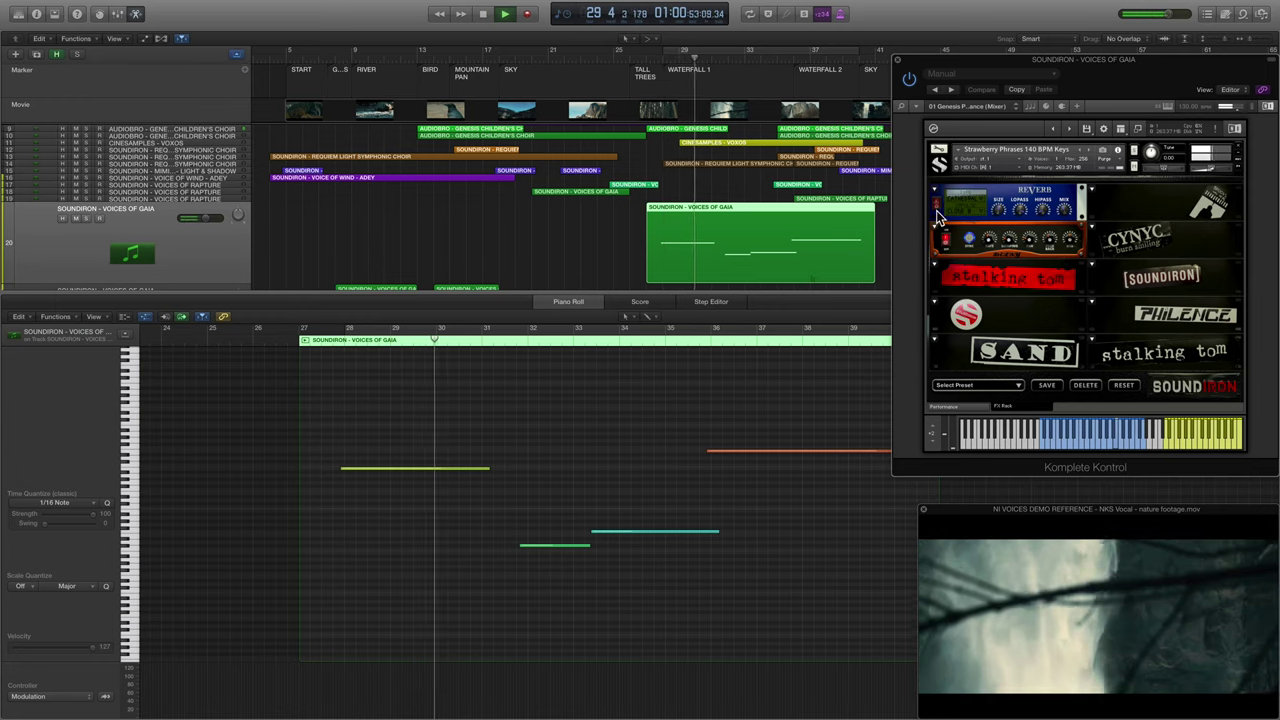
{"action": "left_click", "coordinate": [87, 218]}
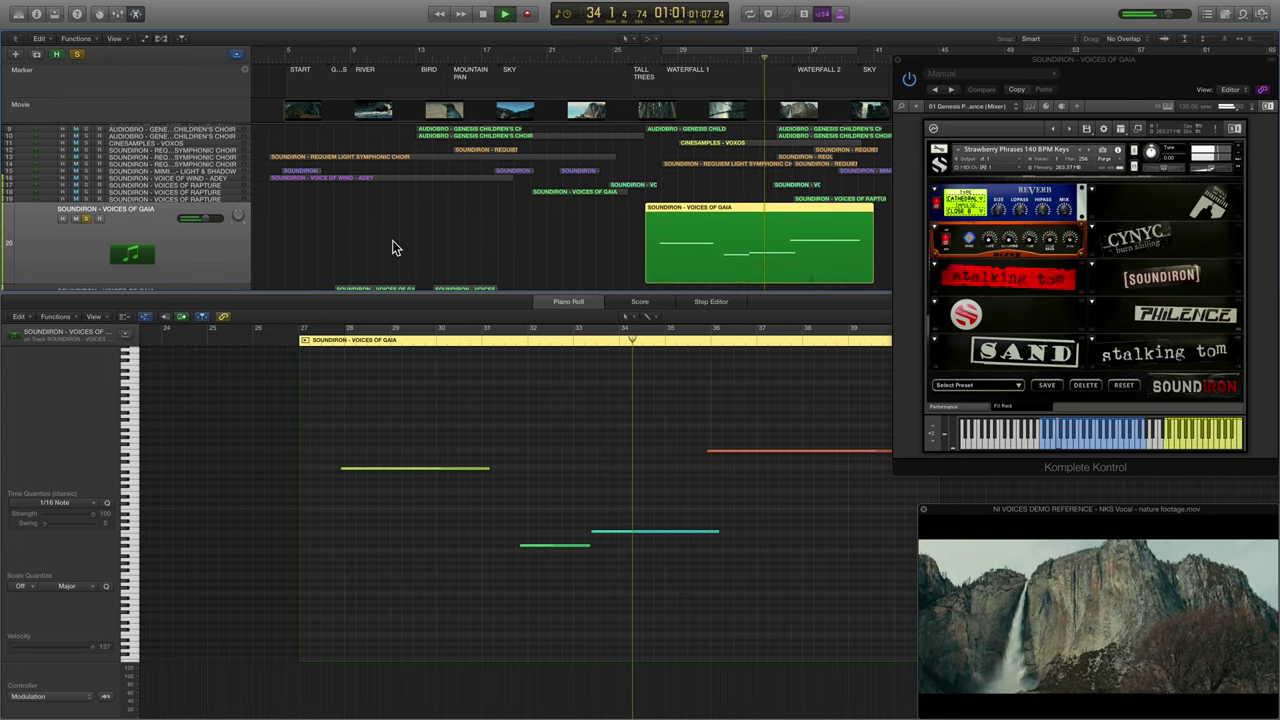
Stop playback, select the second Voices of Gaia track and play its two G# Minor Set 1 regions.
{"action": "scroll", "coordinate": [392, 248], "scroll_direction": "down", "scroll_amount": 3}
{"action": "key", "text": "space"}
{"action": "left_click", "coordinate": [212, 199]}
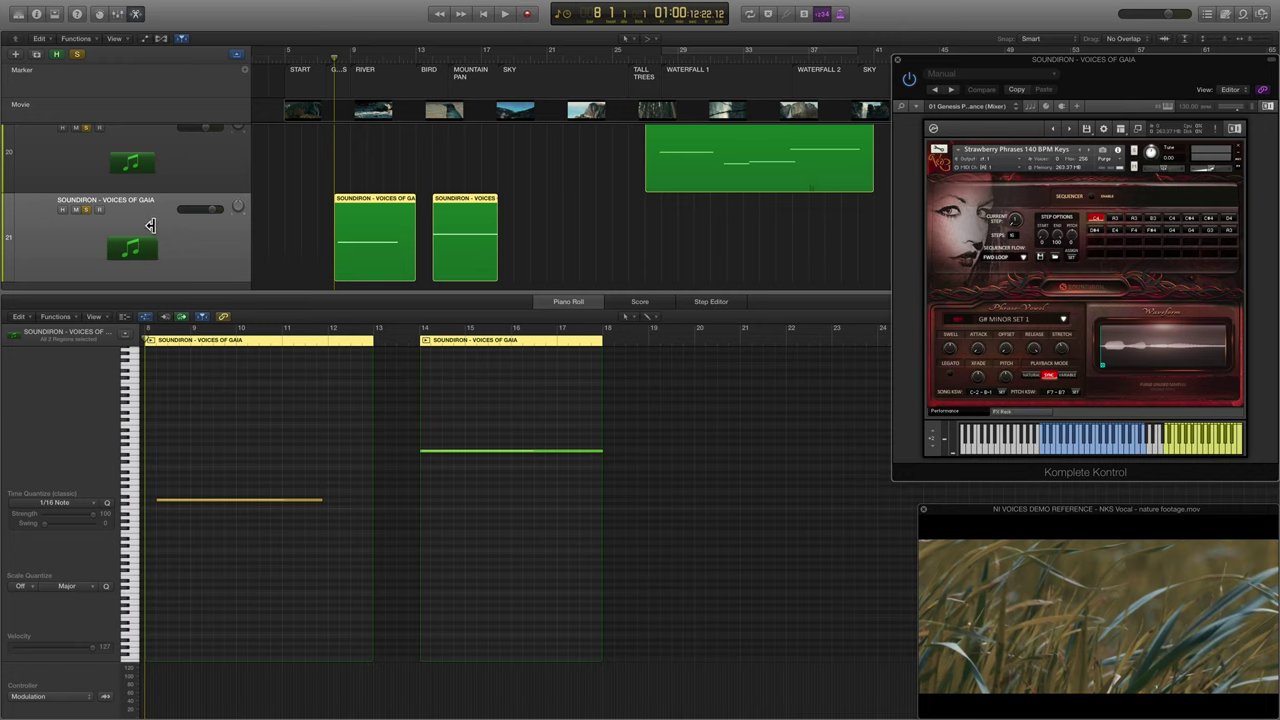
{"action": "key", "text": "space"}
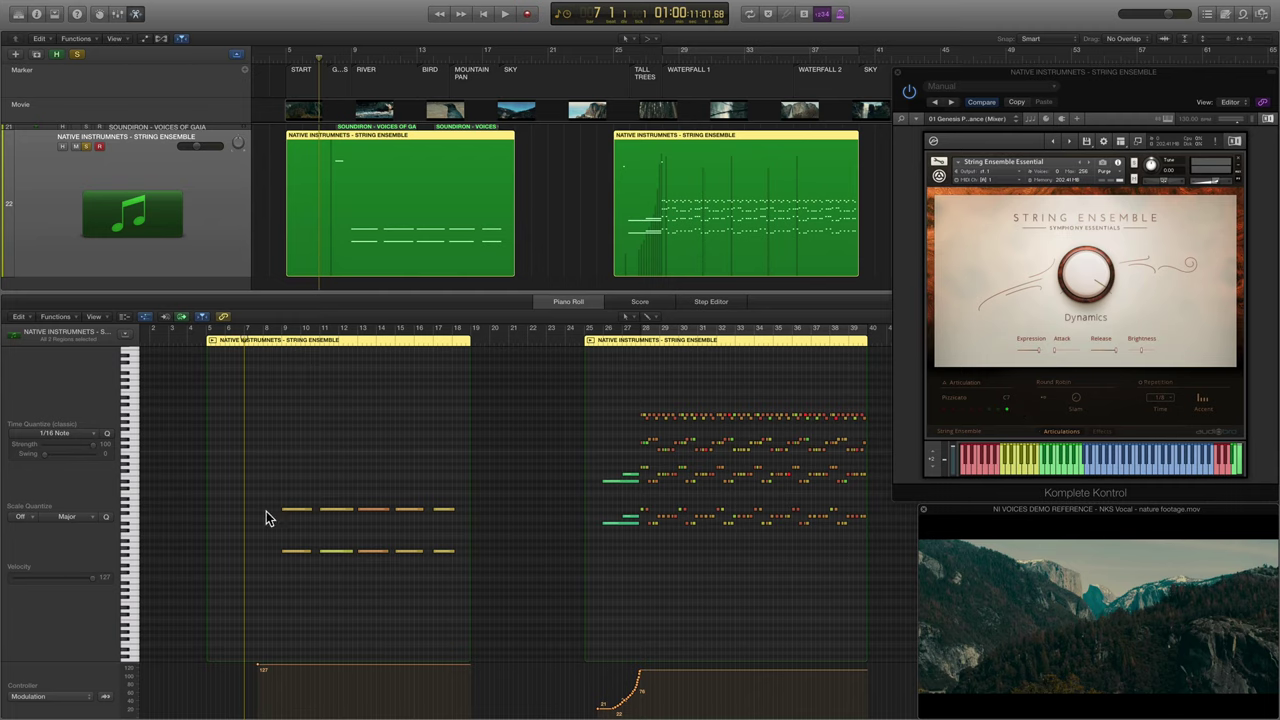
Play both String Ensemble regions and examine the articulation keyswitch notes above the melody in the Piano Roll.
{"action": "double_click", "coordinate": [266, 340]}
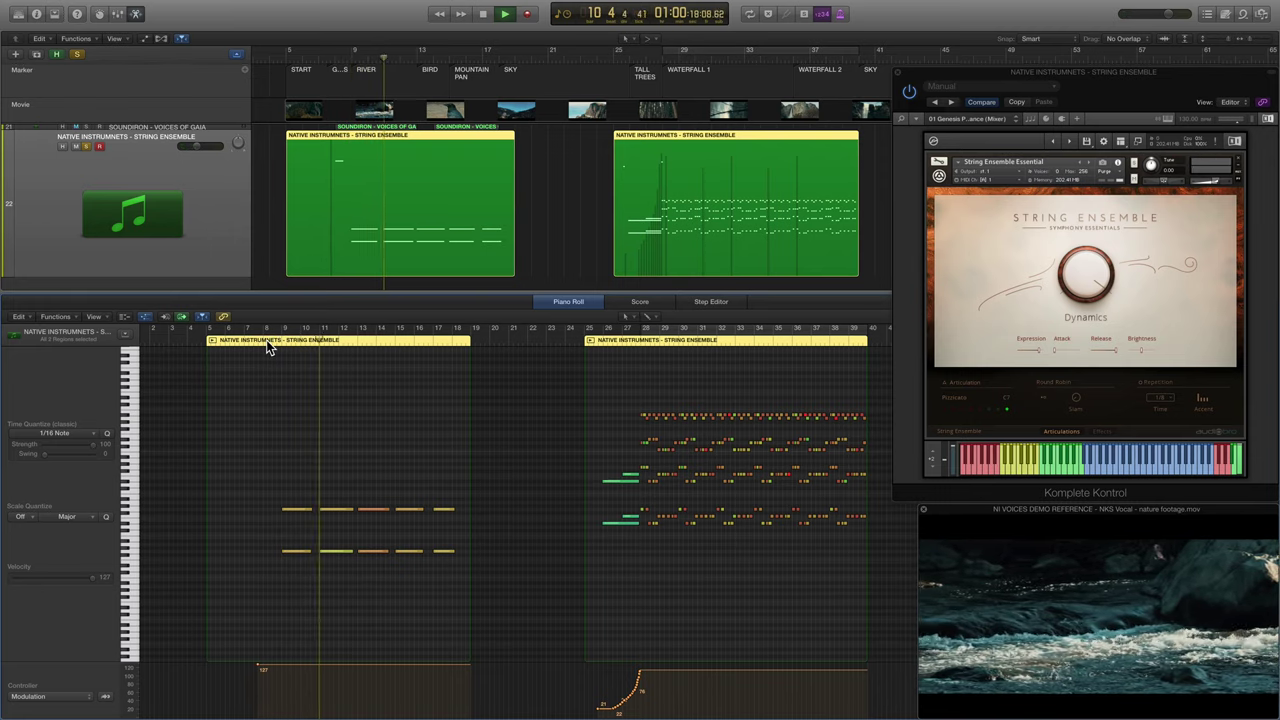
{"action": "left_click", "coordinate": [595, 341]}
{"action": "scroll", "coordinate": [614, 433], "scroll_direction": "up", "scroll_amount": 3}
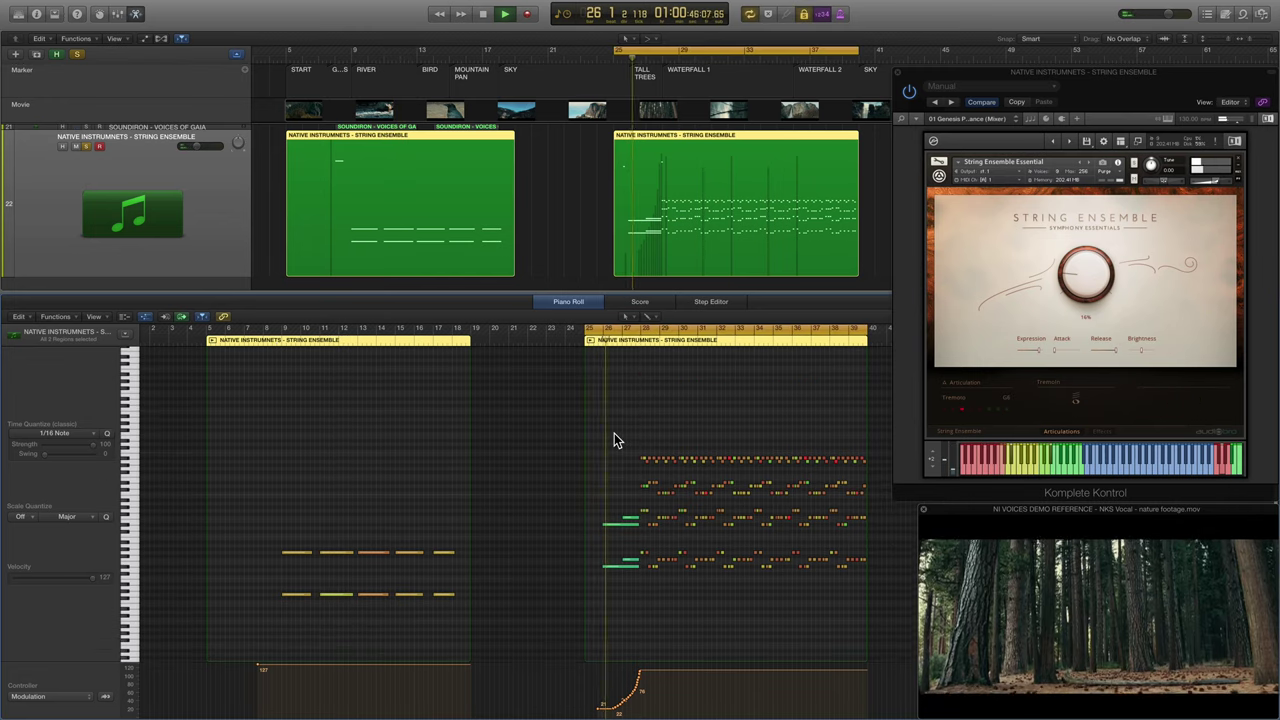
{"action": "scroll", "coordinate": [614, 433], "scroll_direction": "up", "scroll_amount": 1}
{"action": "scroll", "coordinate": [614, 433], "scroll_direction": "up", "scroll_amount": 2}
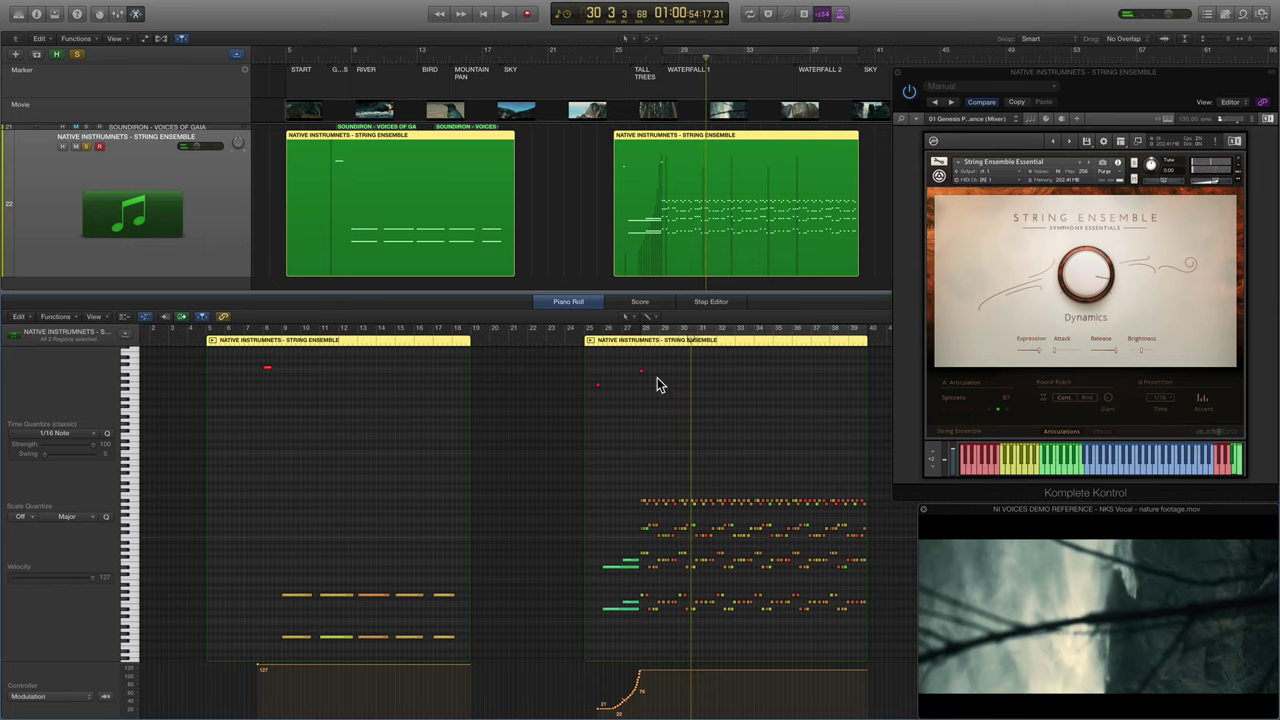
{"action": "left_click", "coordinate": [597, 384]}
{"action": "scroll", "coordinate": [649, 492], "scroll_direction": "up", "scroll_amount": 2}
{"action": "scroll", "coordinate": [649, 492], "scroll_direction": "up", "scroll_amount": 5}
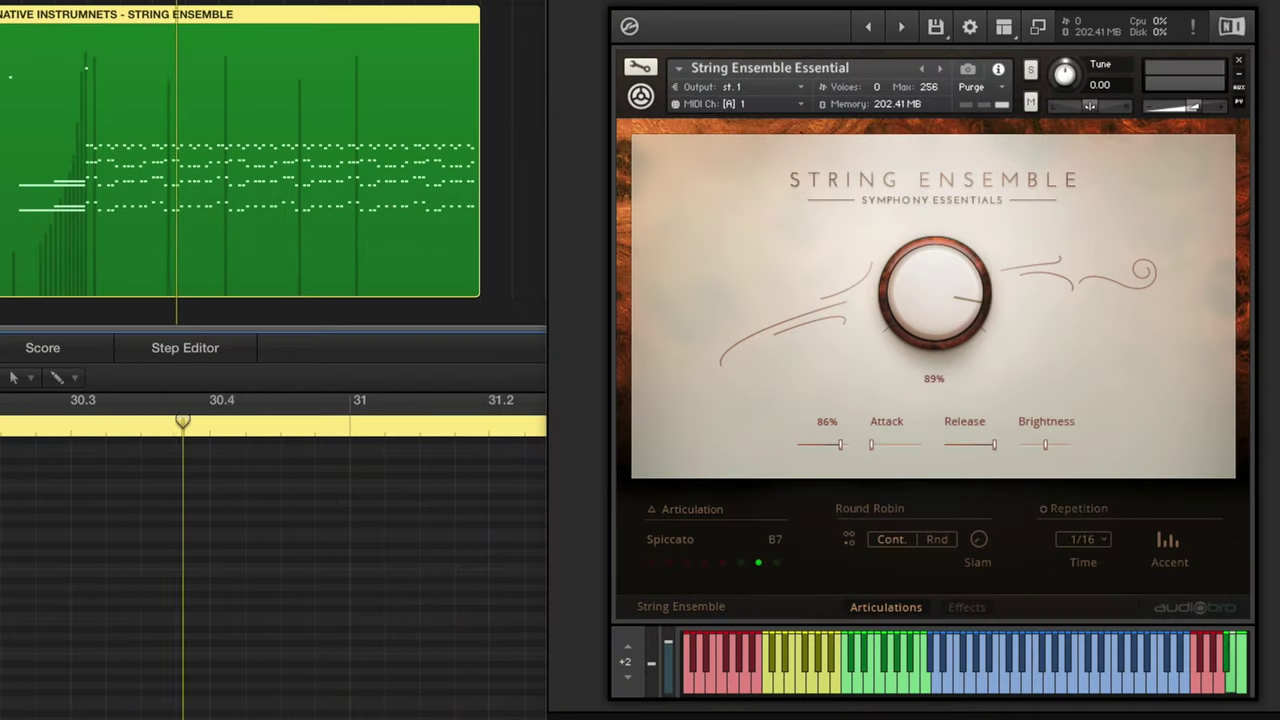
Turn on the EQ, reverb and compressor effects of the String Ensemble patch.
{"action": "left_click", "coordinate": [968, 606]}
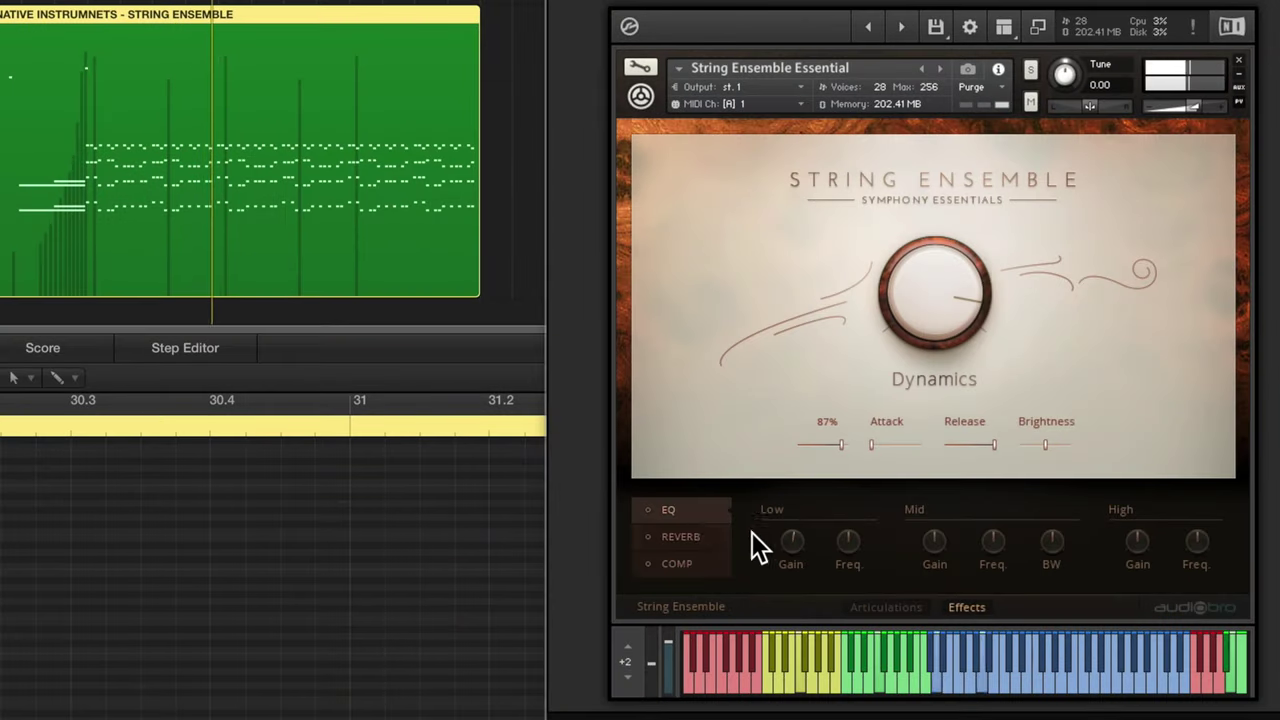
{"action": "left_click", "coordinate": [654, 509]}
{"action": "left_click", "coordinate": [656, 534]}
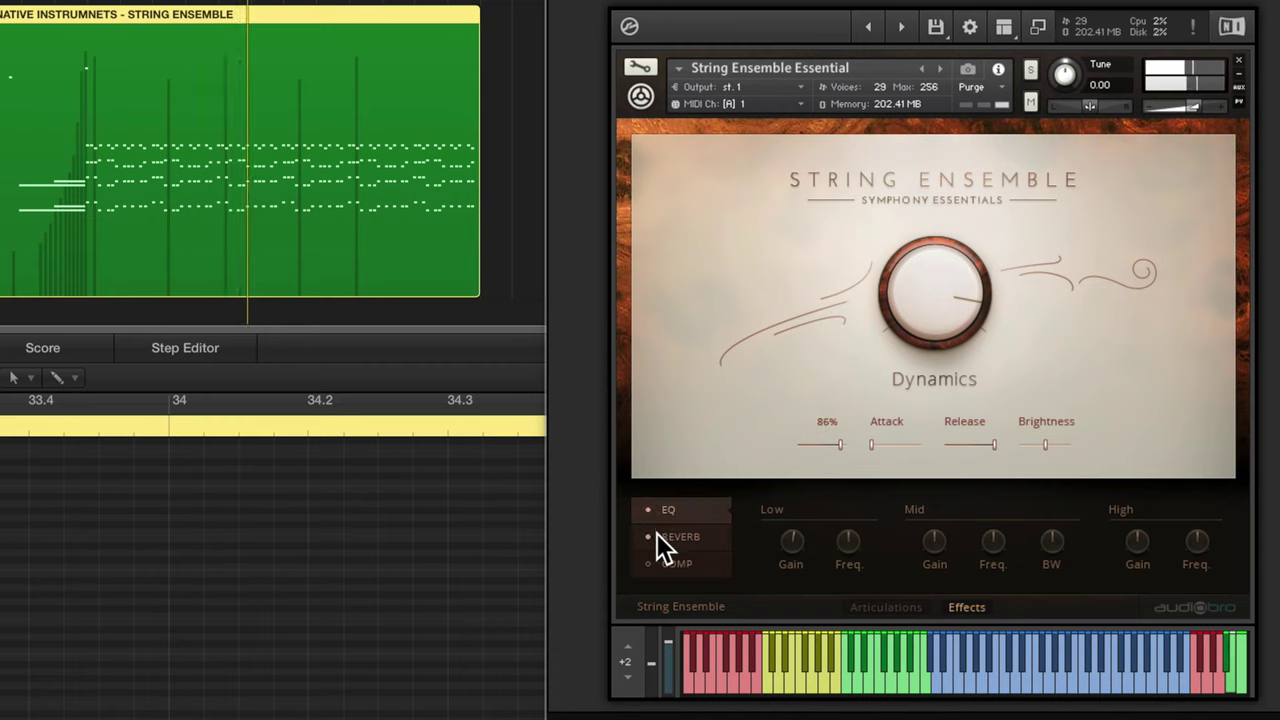
Adjust the size of the String Ensemble's Modern Film reverb and the first control of its compressor.
{"action": "left_click", "coordinate": [676, 537]}
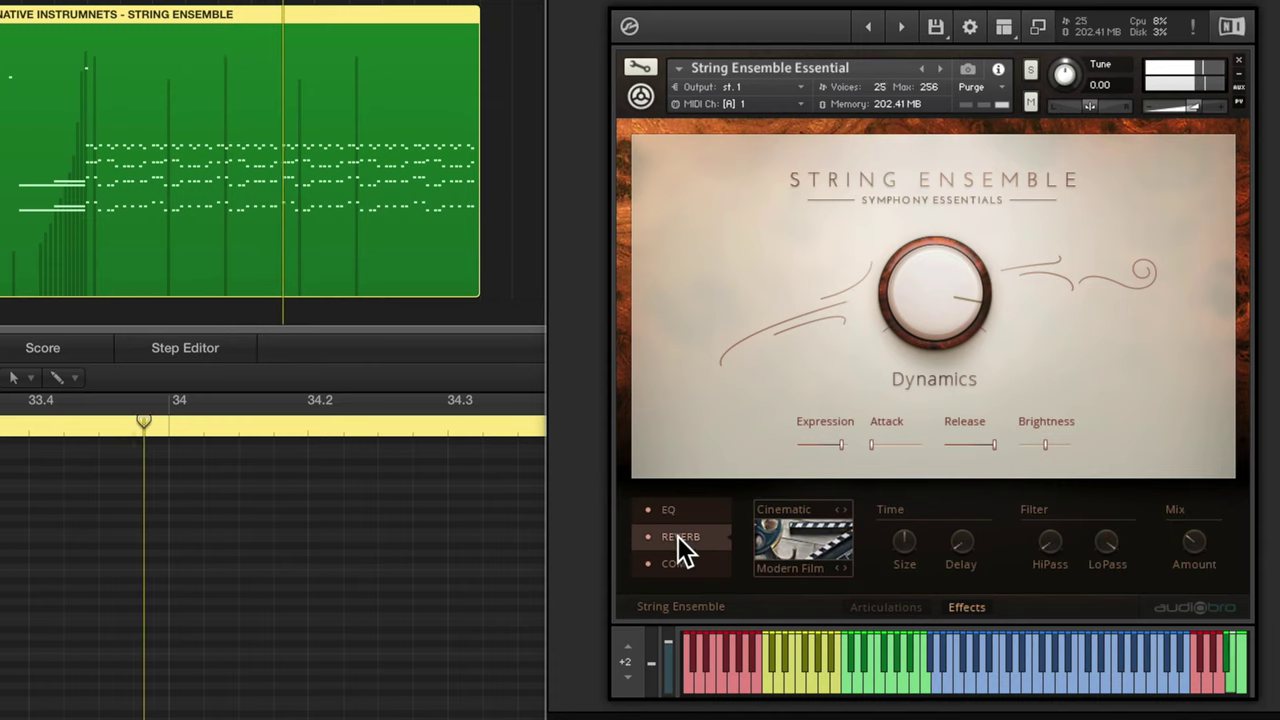
{"action": "left_click_drag", "start_coordinate": [898, 543], "coordinate": [899, 549]}
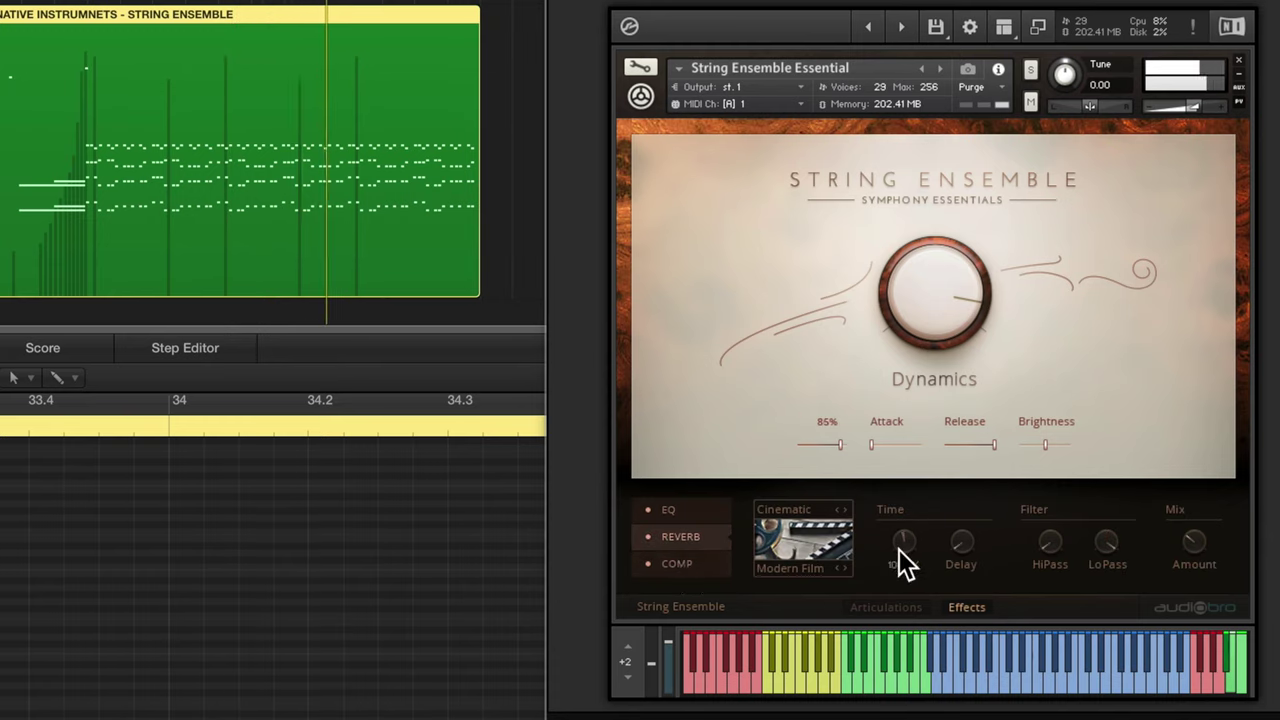
{"action": "left_click", "coordinate": [689, 566]}
{"action": "left_click_drag", "start_coordinate": [790, 546], "coordinate": [790, 549]}
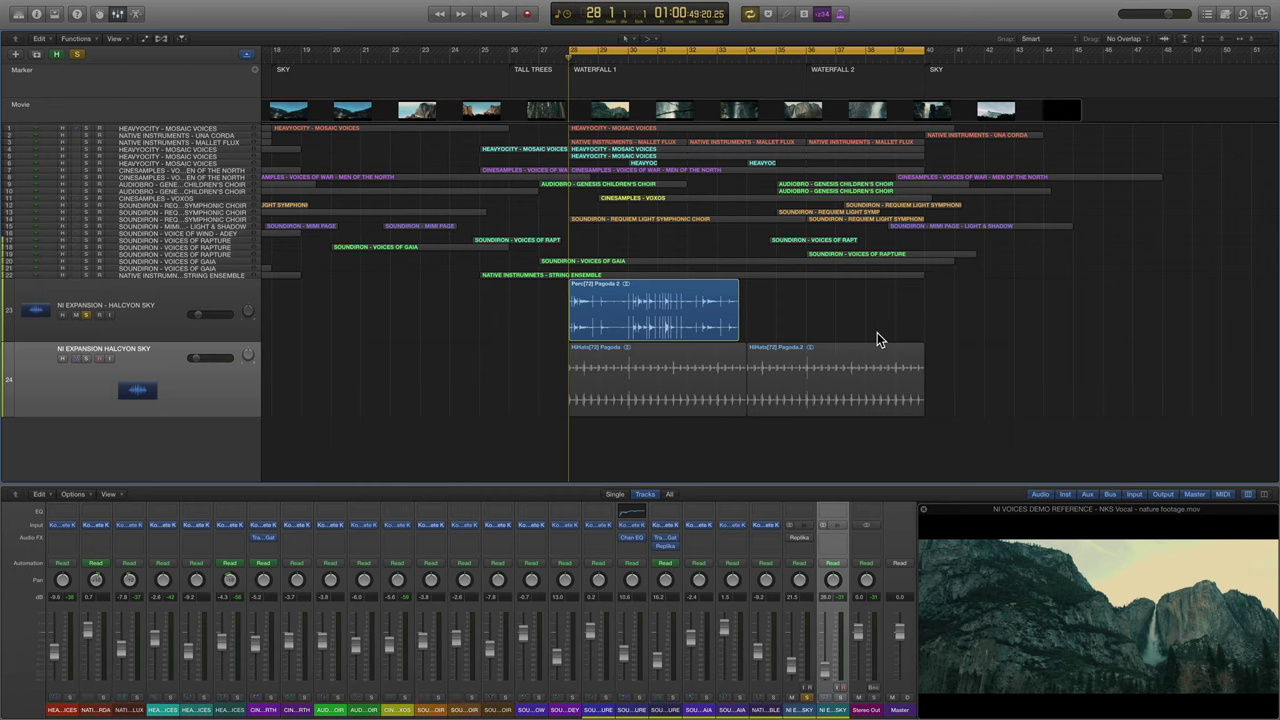
Shorten the Pagoda 2 percussion region to four bars, repeat it to fill bars 28 to 40, and play the result.
{"action": "left_click", "coordinate": [657, 329]}
{"action": "left_click_drag", "start_coordinate": [740, 335], "coordinate": [873, 316]}
{"action": "key", "text": "space"}
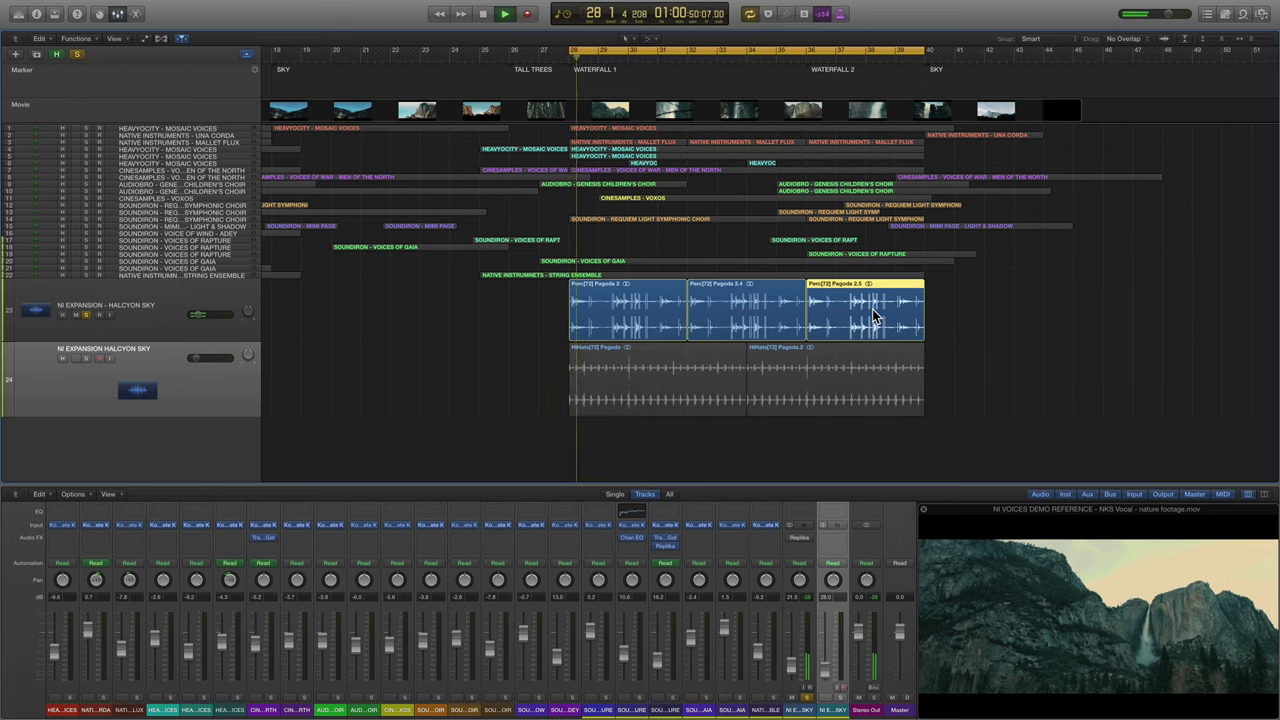
Select the Halcyon Sky percussion track, and enable and open its Replika delay.
{"action": "left_click", "coordinate": [183, 308]}
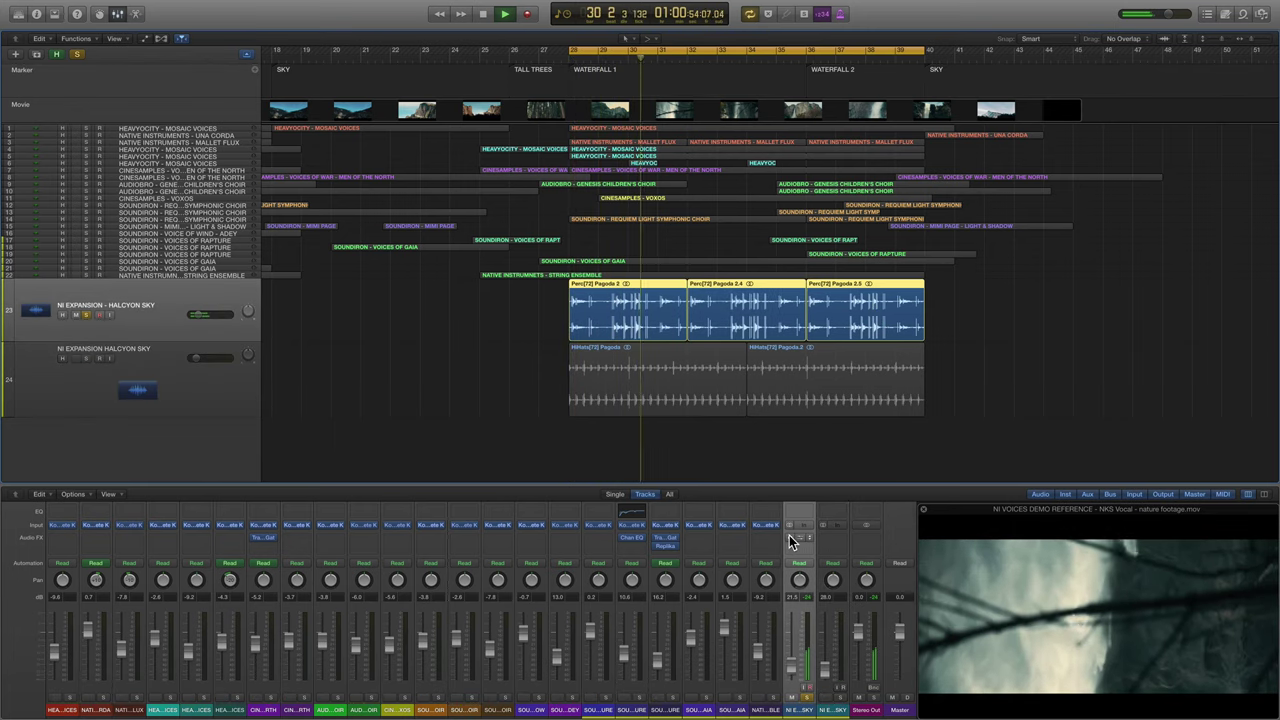
{"action": "left_click", "coordinate": [801, 540]}
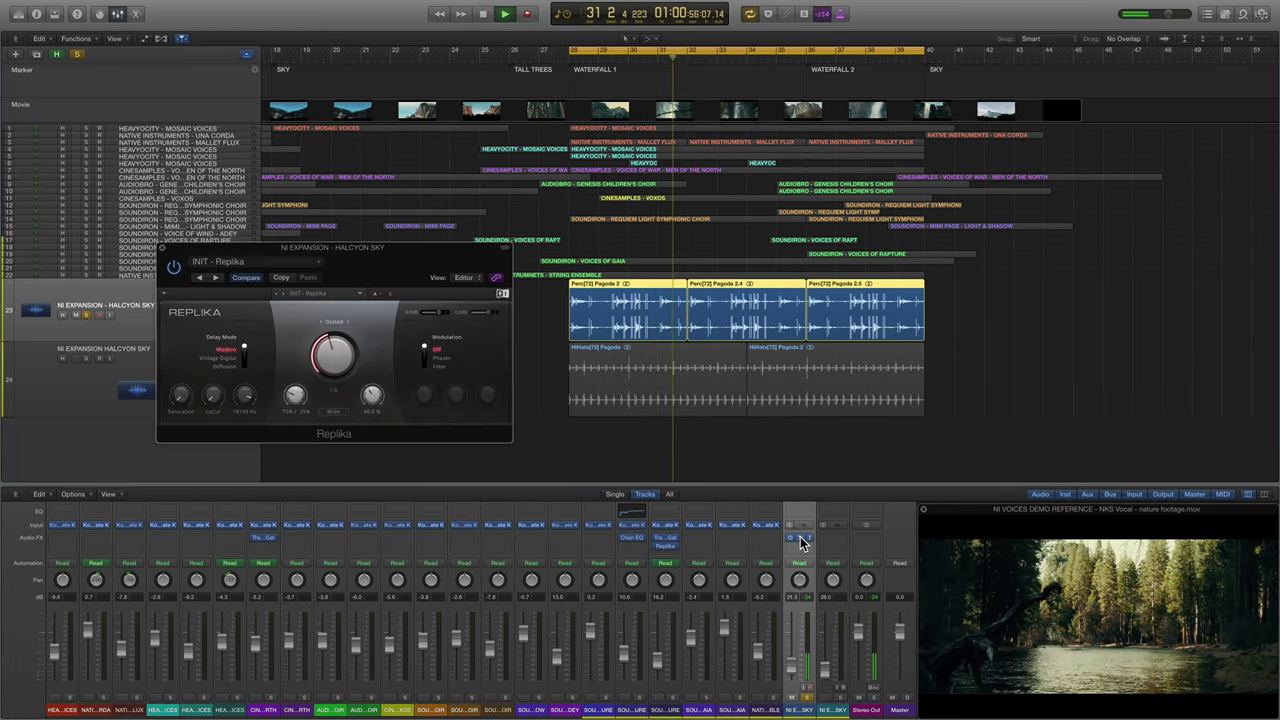
Load the Deep Answer preset into the percussion track's Replika delay, and switch the solo from that track to the hi-hats track.
{"action": "left_click", "coordinate": [311, 296]}
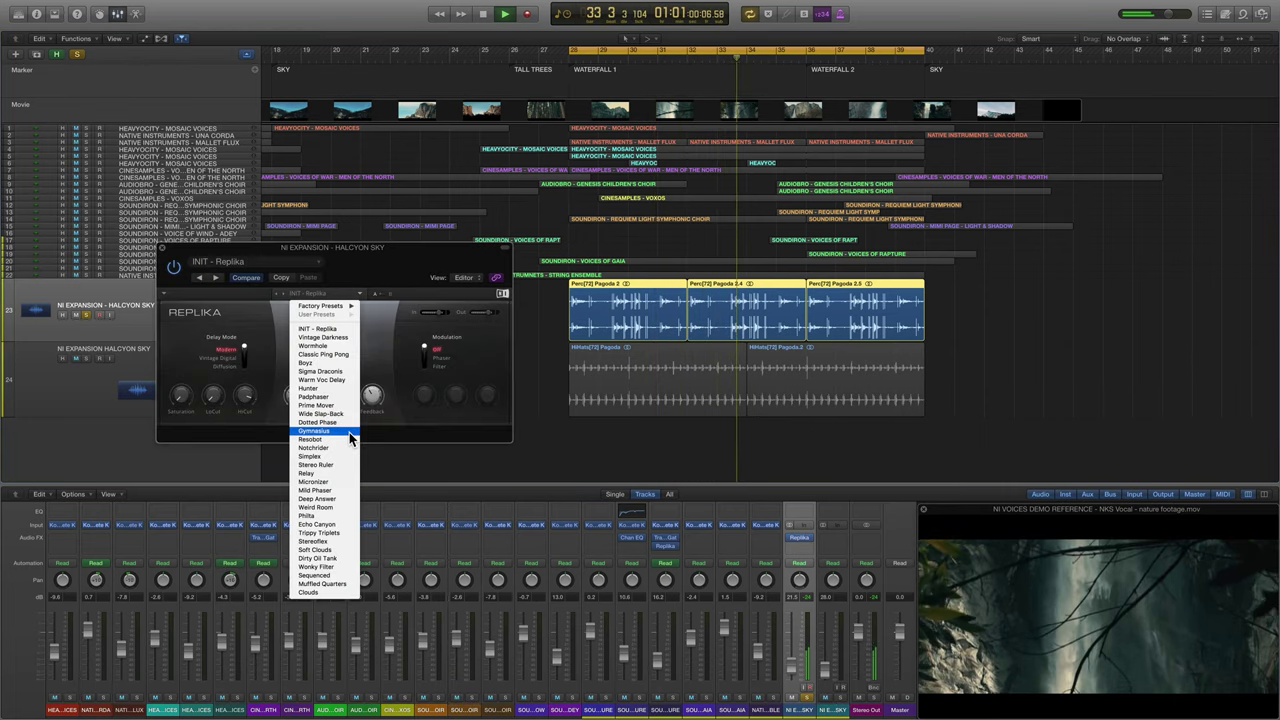
{"action": "left_click", "coordinate": [334, 499]}
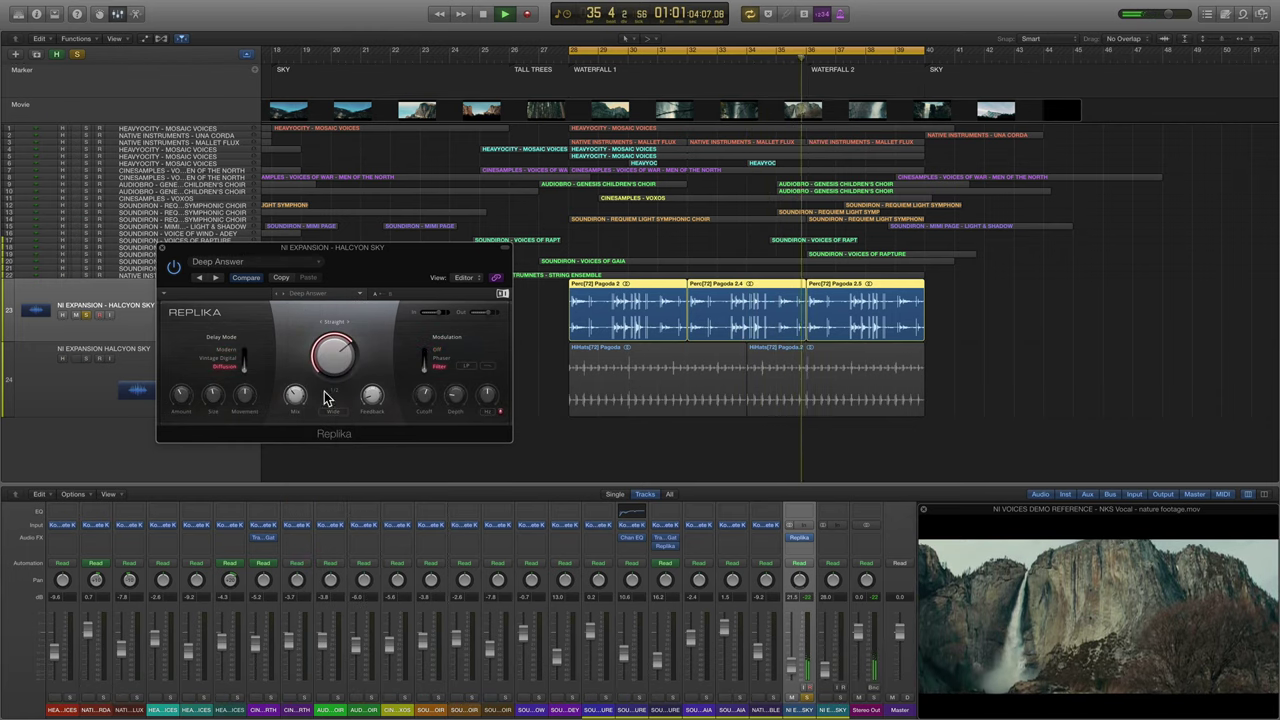
{"action": "left_click", "coordinate": [164, 248]}
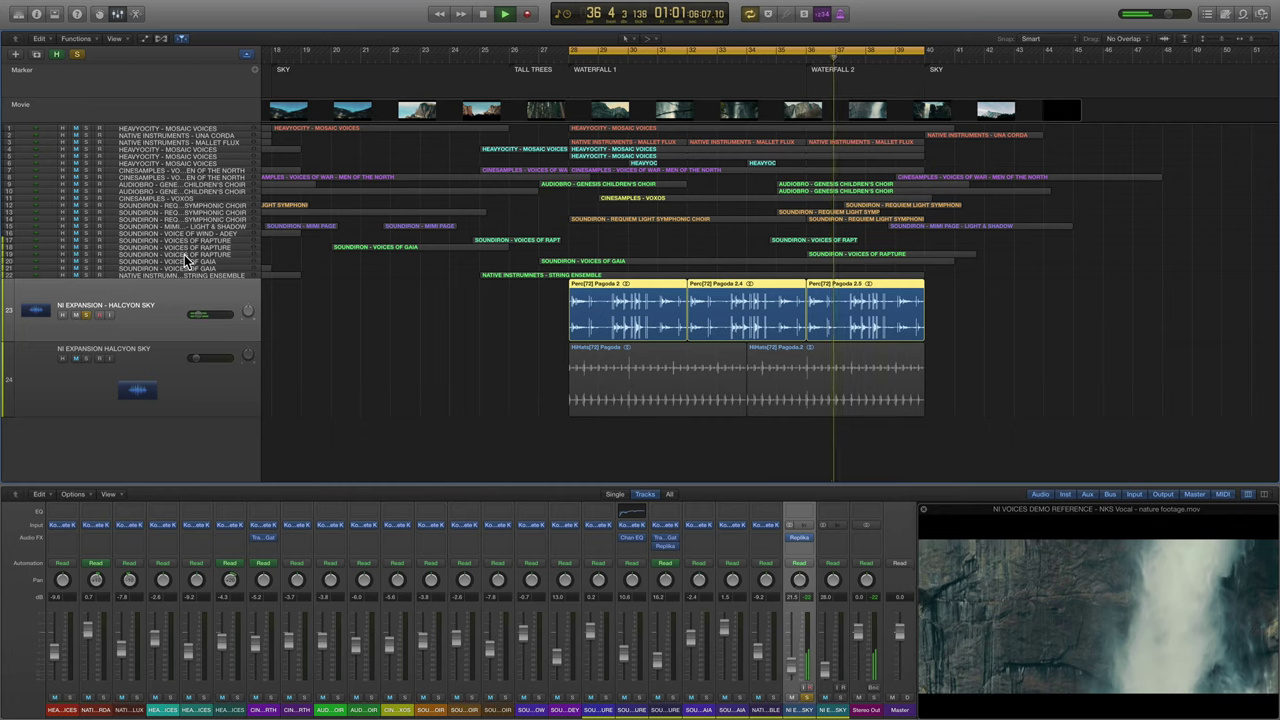
{"action": "left_click", "coordinate": [86, 358]}
{"action": "left_click", "coordinate": [87, 315]}
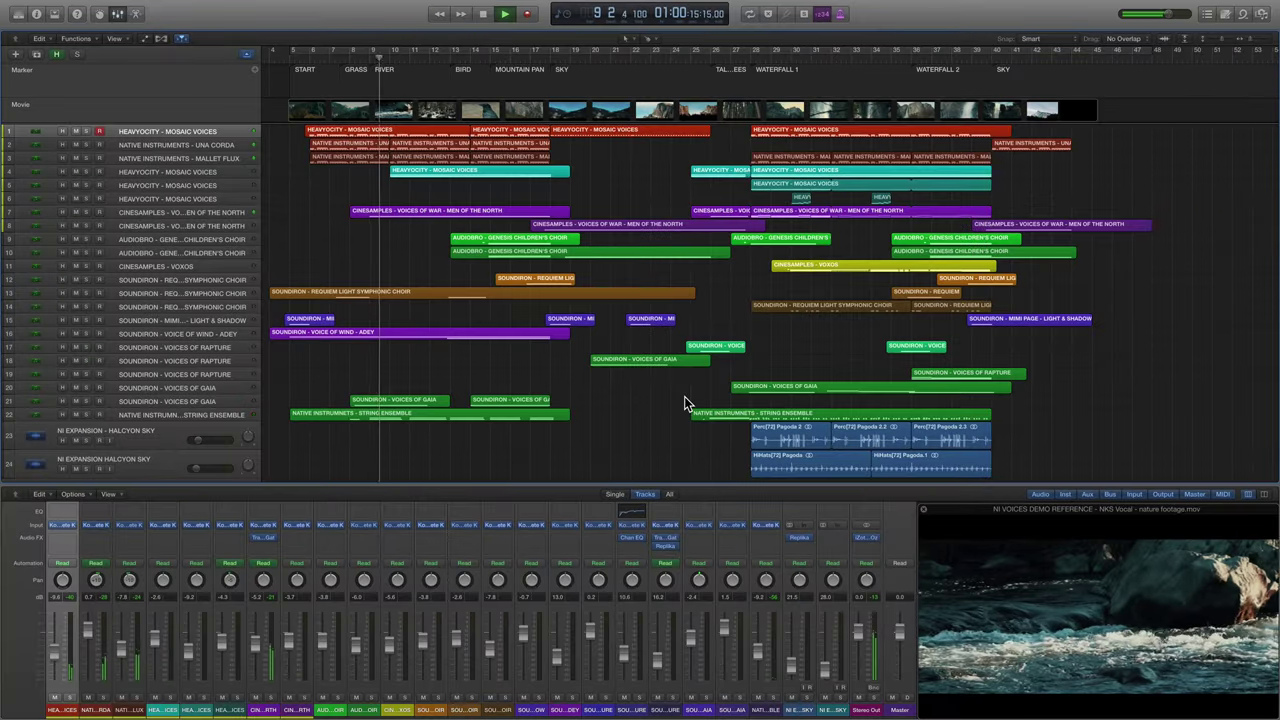
Open Ozone 7 on the Stereo Out channel and review its Equalizer, Dynamics and Post Equalizer modules.
{"action": "left_click", "coordinate": [867, 539]}
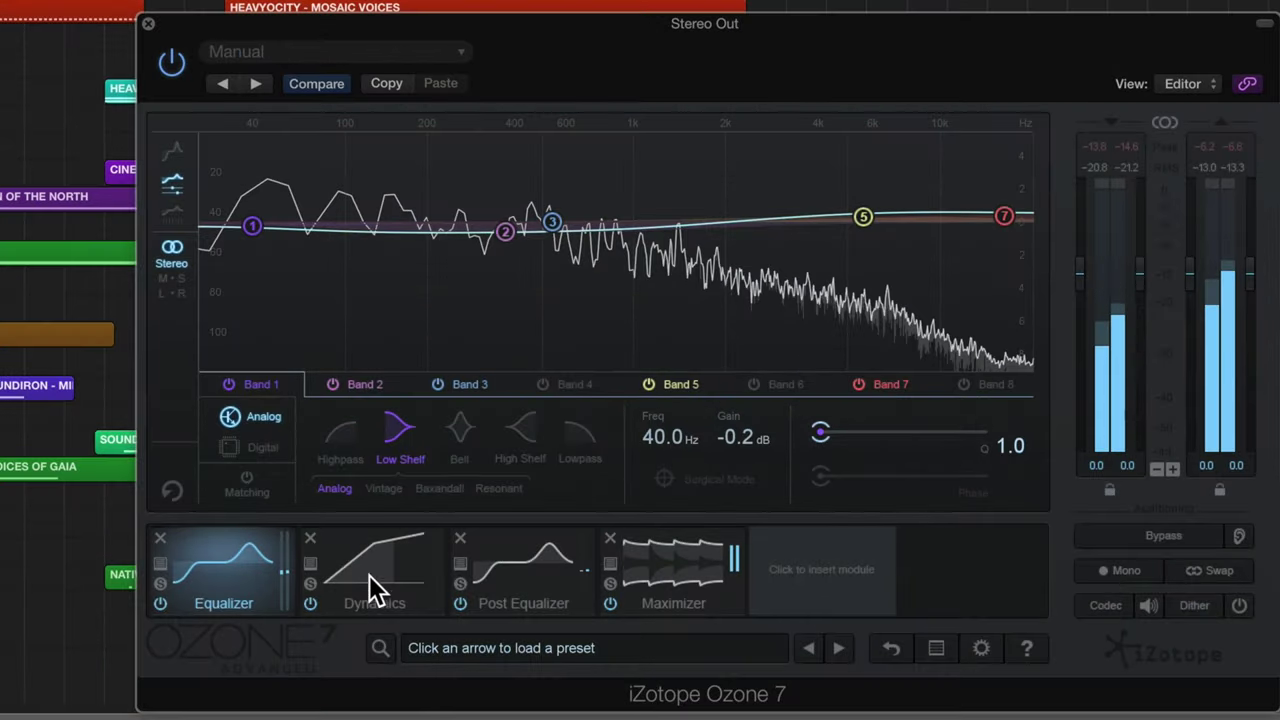
{"action": "left_click", "coordinate": [371, 567]}
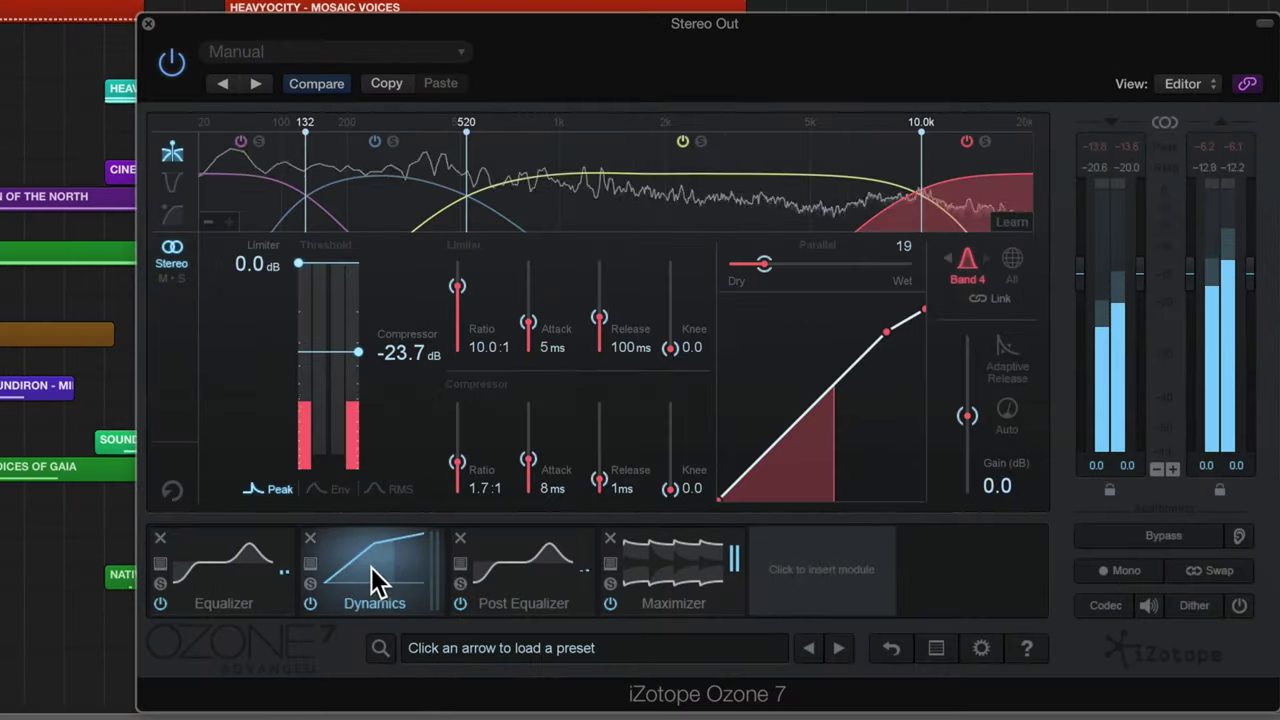
{"action": "left_click", "coordinate": [530, 570]}
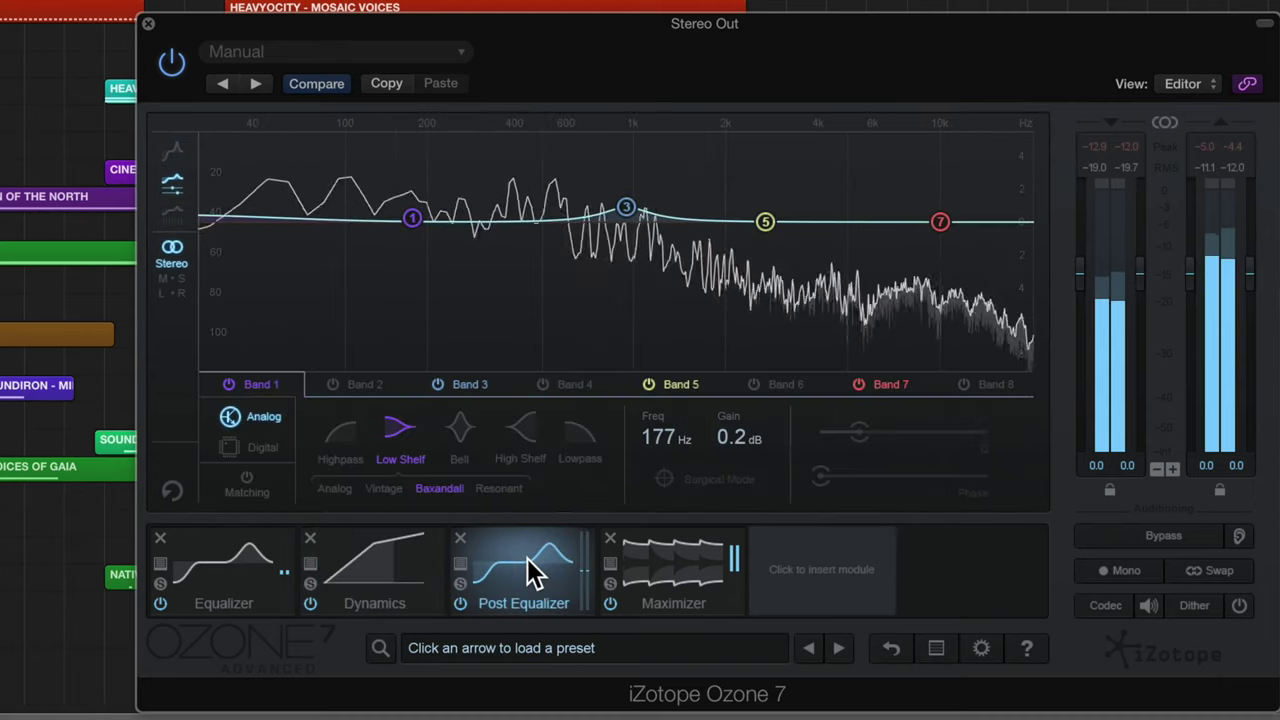
Move band 3 of the Post Equalizer to about 789 Hz with 0.6 dB gain, and show the Maximizer module.
{"action": "left_click", "coordinate": [620, 209]}
{"action": "left_click_drag", "start_coordinate": [616, 214], "coordinate": [602, 216]}
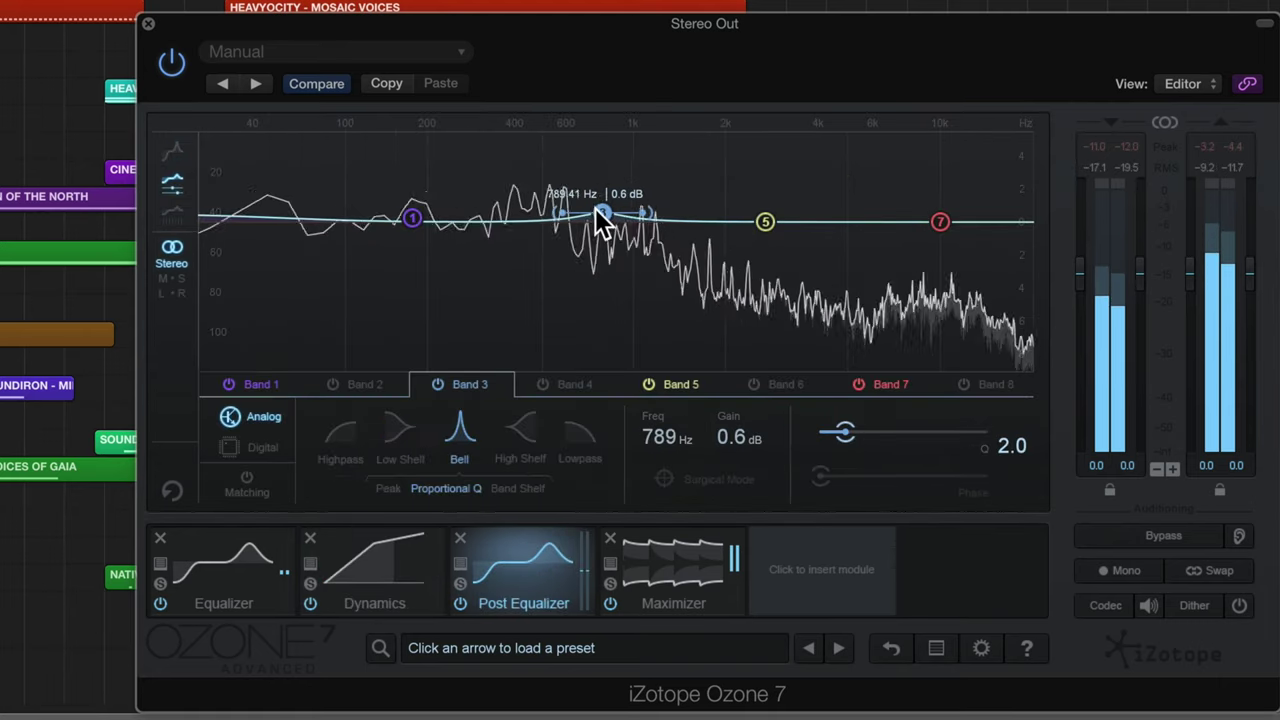
{"action": "left_click", "coordinate": [665, 562]}
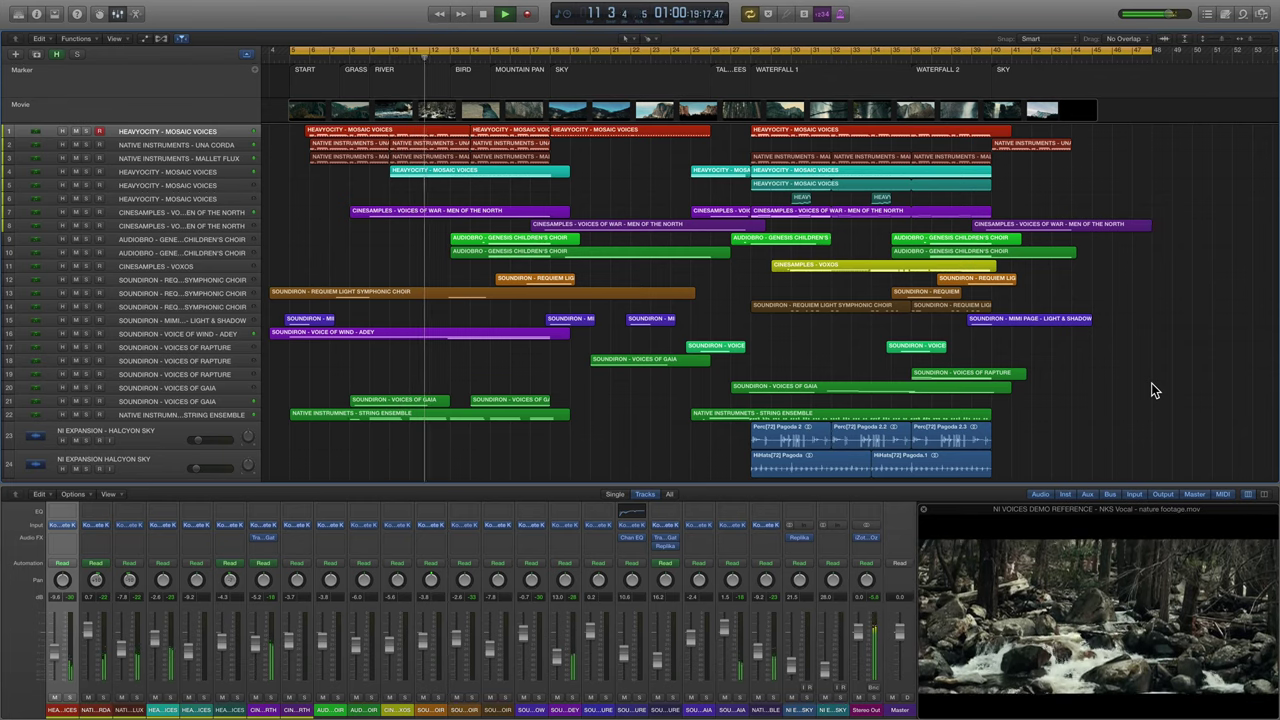
Select all regions, examine their combined notes and modulation curves in the Piano Roll through the waterfall sections, and return to the mixer.
{"action": "key", "text": "super+a"}
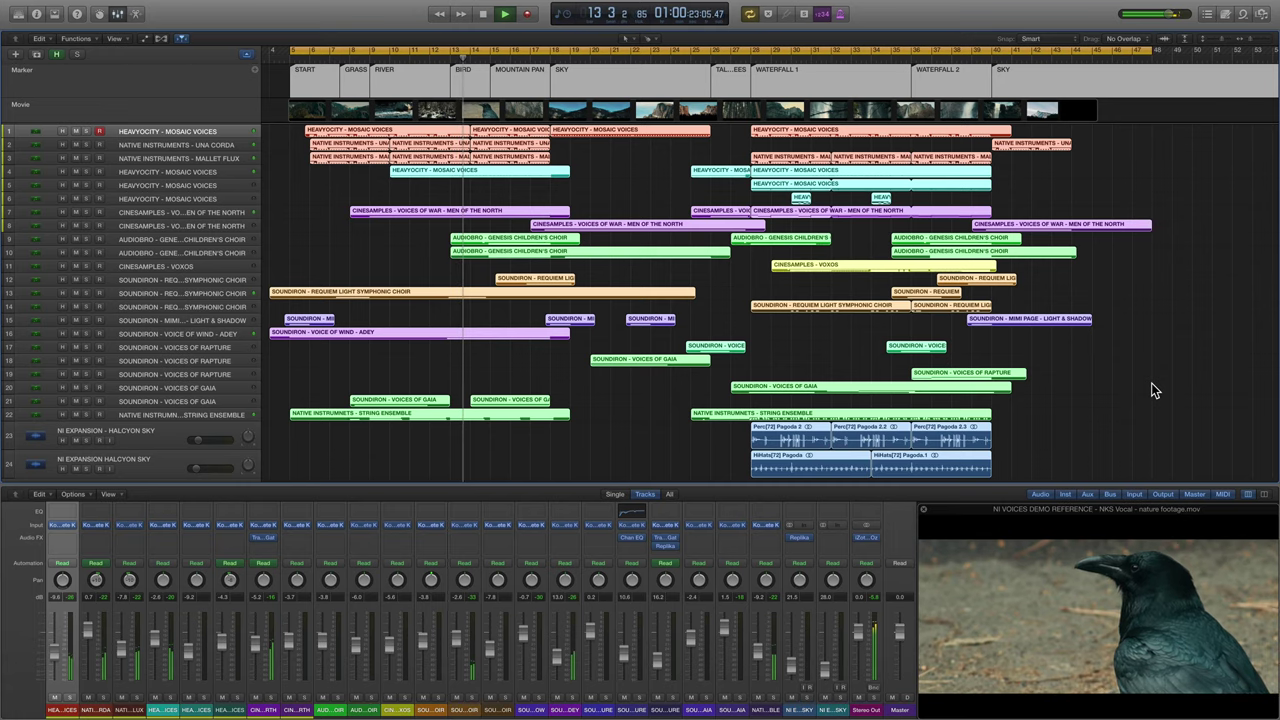
{"action": "key", "text": "p"}
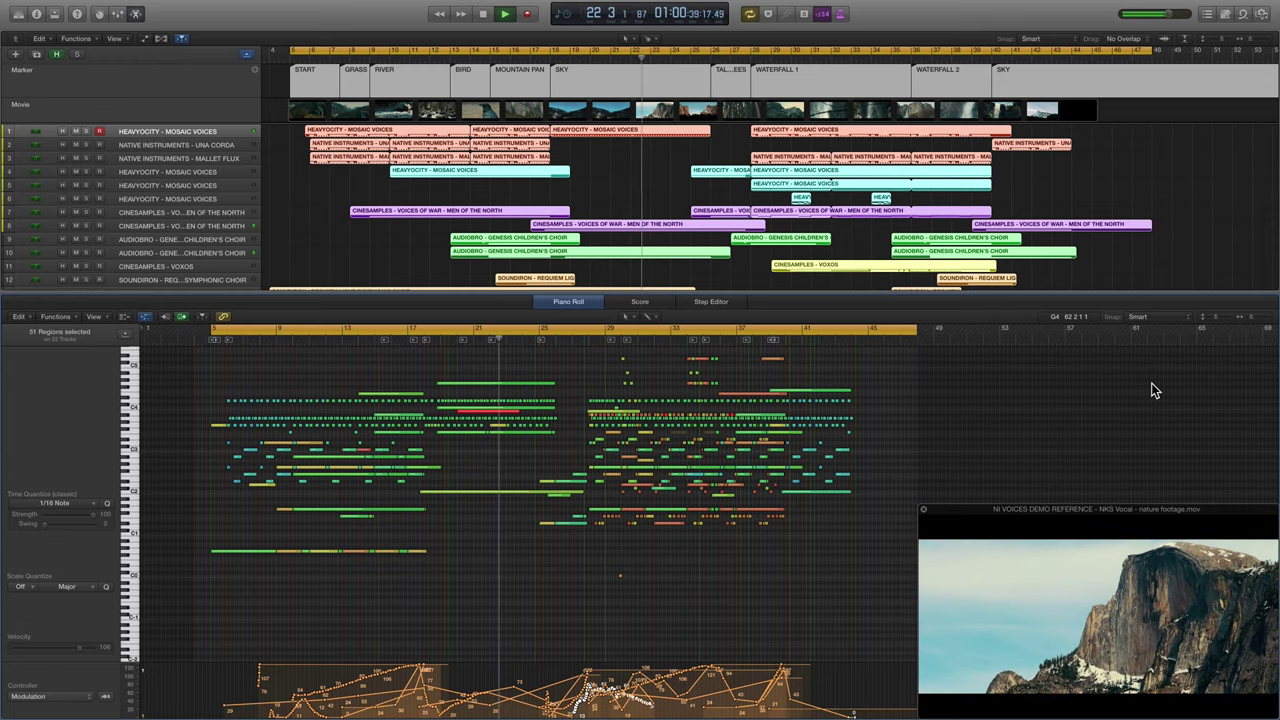
{"action": "scroll", "coordinate": [715, 445], "scroll_direction": "up", "scroll_amount": 10}
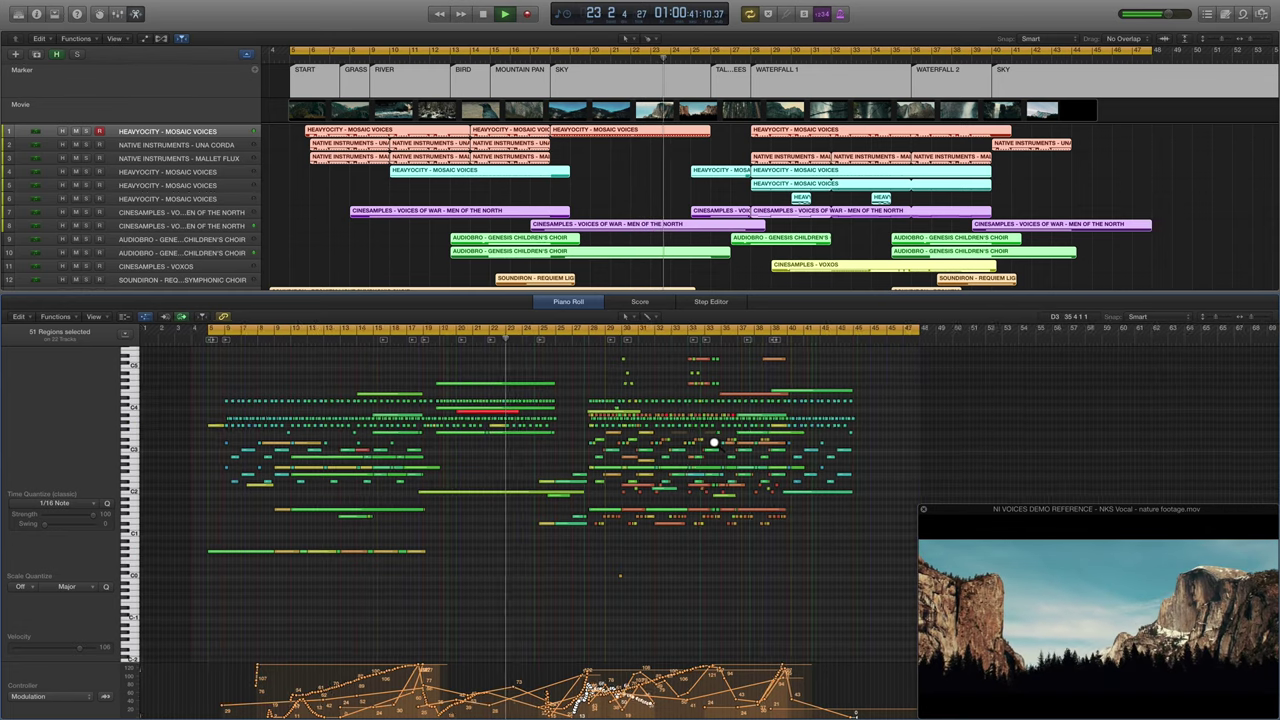
{"action": "scroll", "coordinate": [714, 443], "scroll_direction": "up", "scroll_amount": 1}
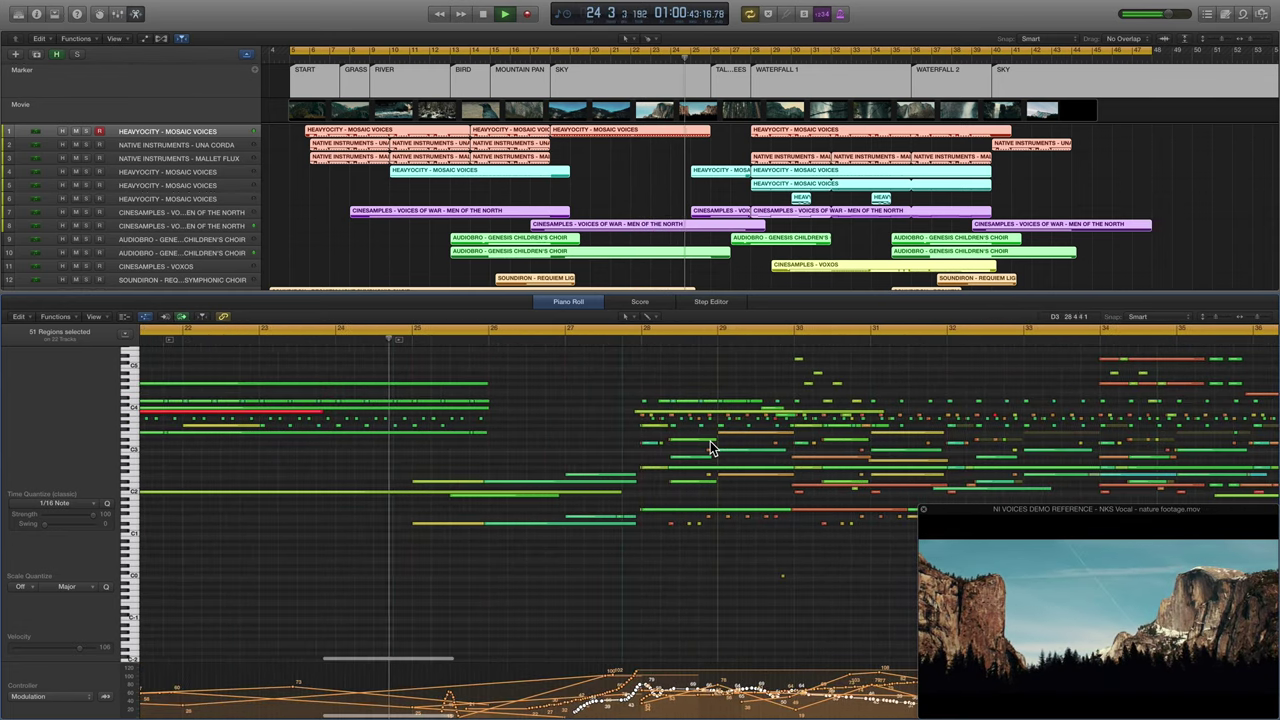
{"action": "scroll", "coordinate": [714, 447], "scroll_direction": "right", "scroll_amount": 10}
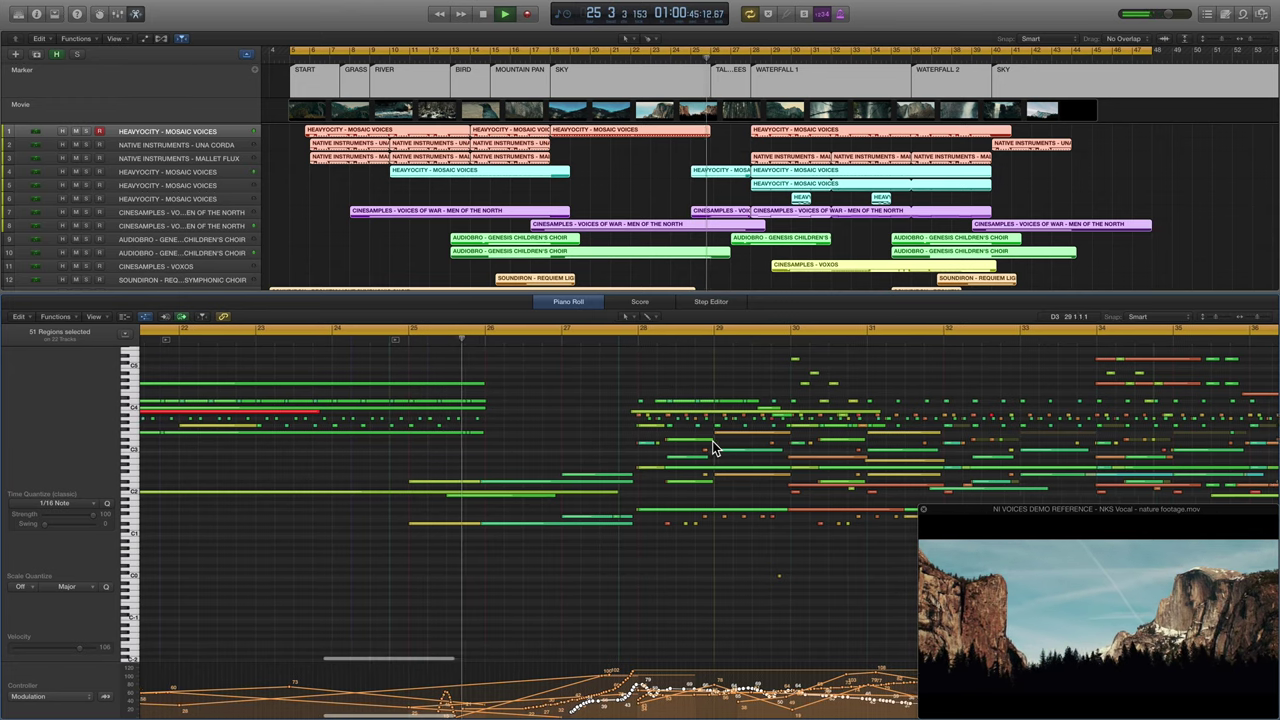
{"action": "scroll", "coordinate": [712, 447], "scroll_direction": "right", "scroll_amount": 6}
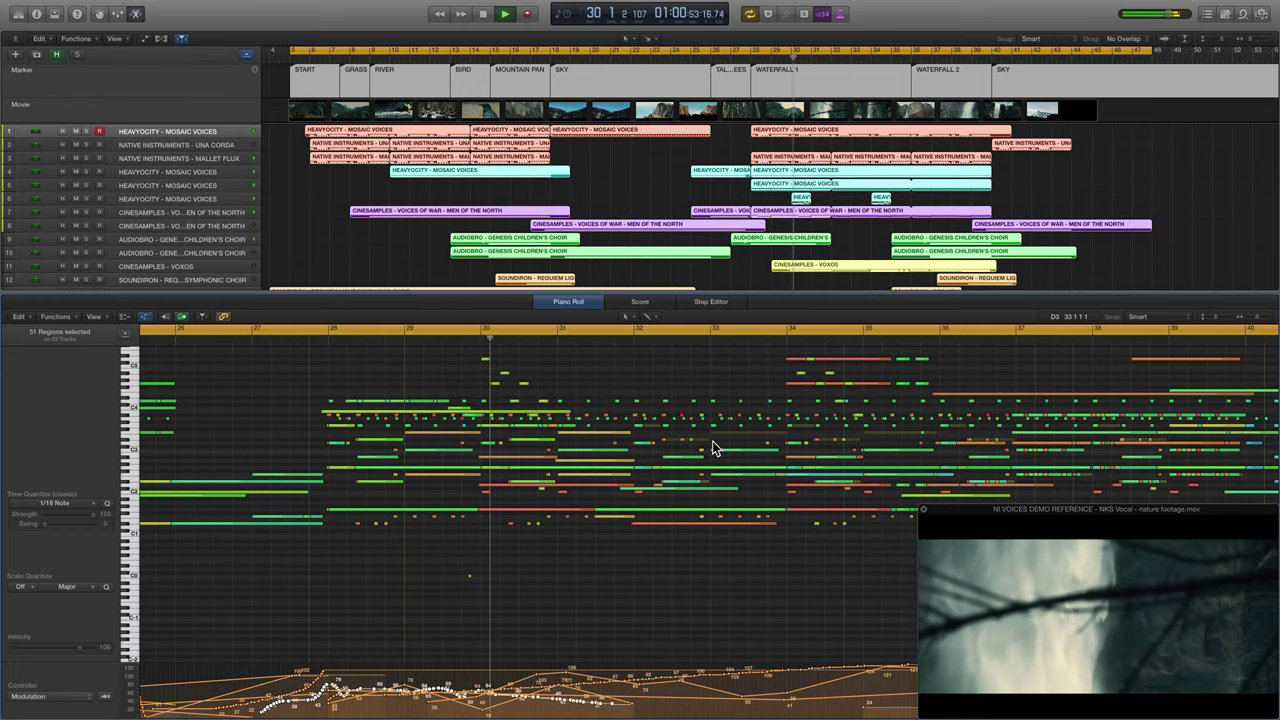
{"action": "scroll", "coordinate": [712, 443], "scroll_direction": "right", "scroll_amount": 3}
{"action": "scroll", "coordinate": [712, 443], "scroll_direction": "right", "scroll_amount": 2}
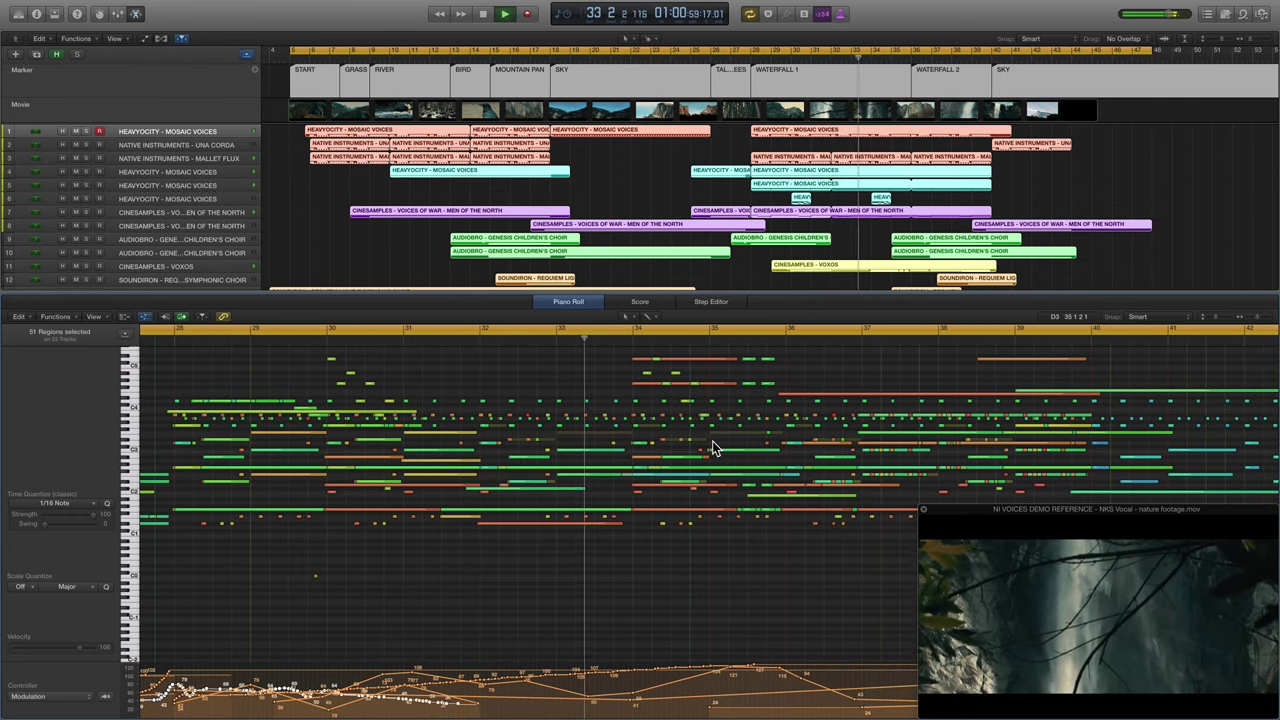
{"action": "scroll", "coordinate": [712, 448], "scroll_direction": "right", "scroll_amount": 3}
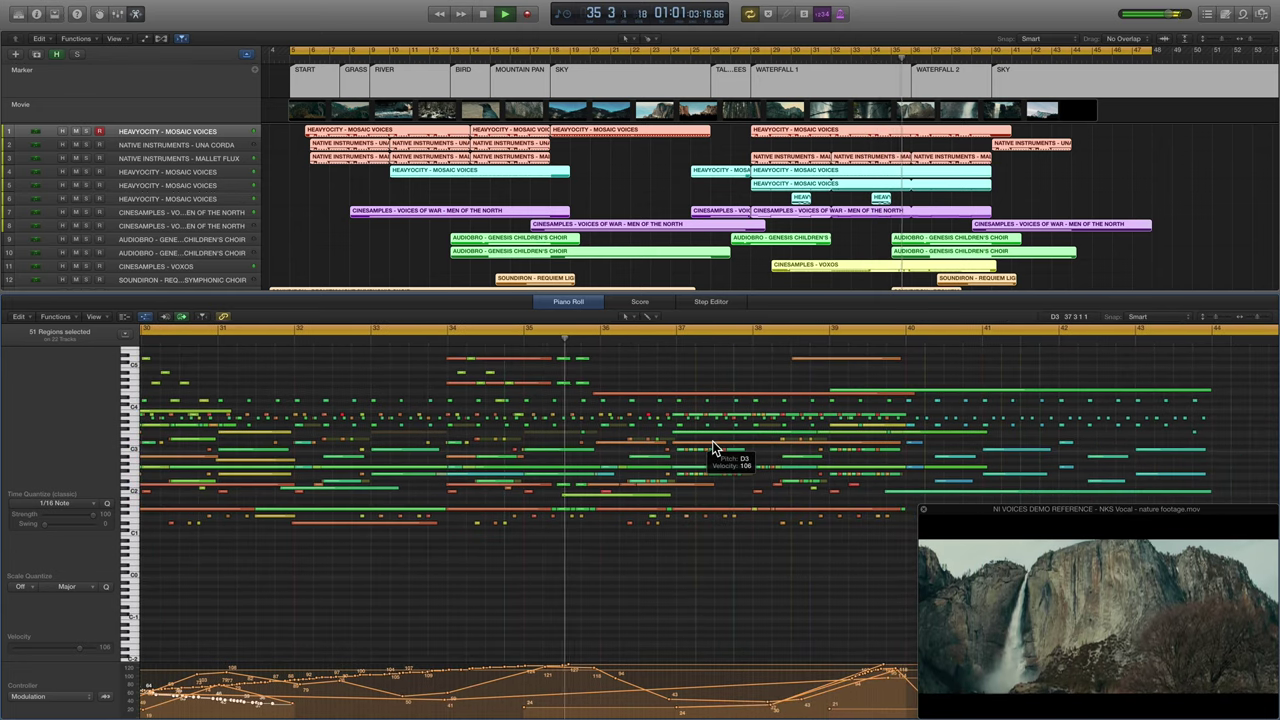
{"action": "key", "text": "x"}
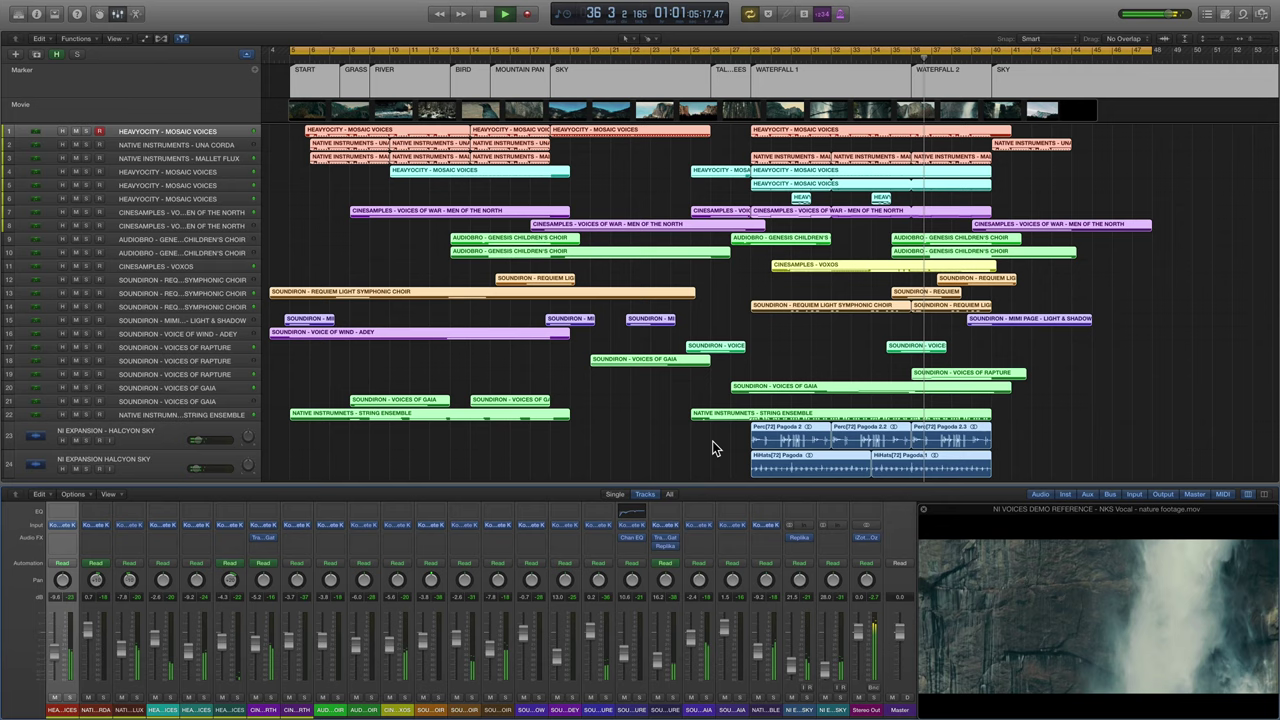